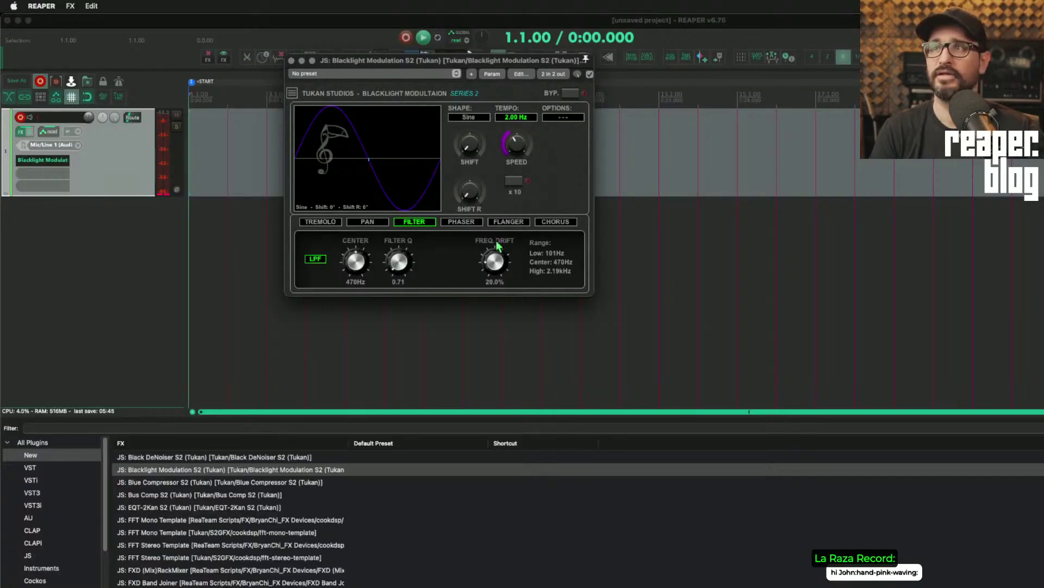
- Add the VST3 plug-in Ampeg SVTVR Classic to the gtr track's effects chain after Blacklight Modulation
click(136, 313)
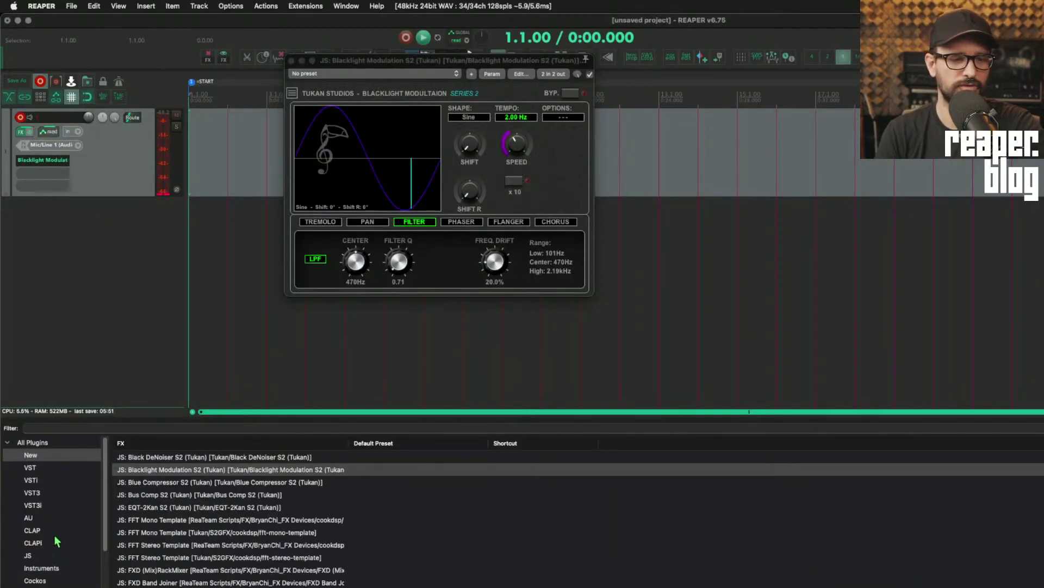
click(33, 492)
drag(163, 507, 43, 173)
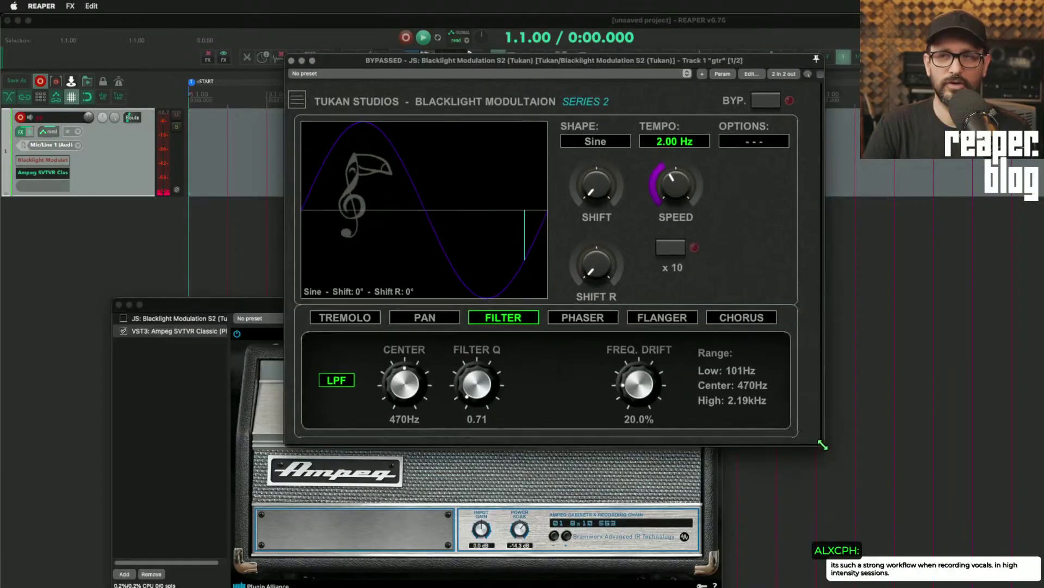
- Enlarge and reposition the Blacklight Modulation window and take the effect out of bypass
drag(843, 476, 823, 461)
drag(596, 67, 470, 55)
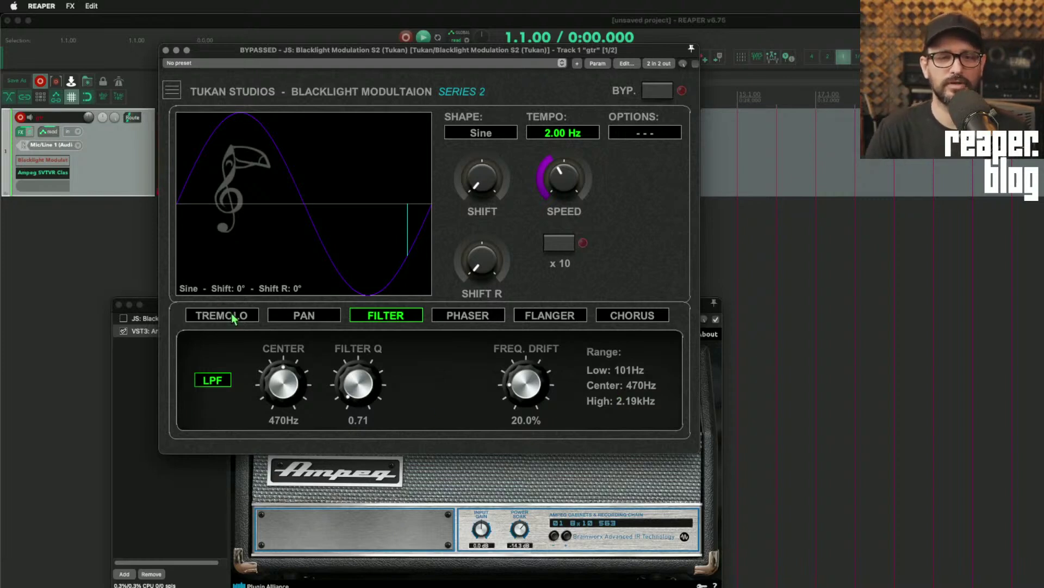
click(696, 63)
- Audition the Phaser, Flanger and Chorus modes of Blacklight Modulation
click(489, 321)
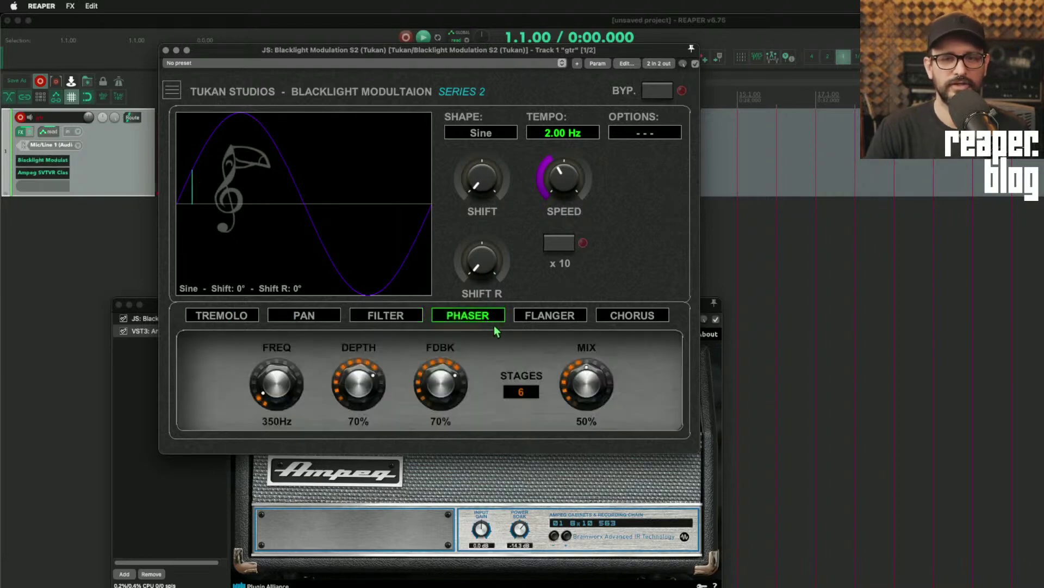
click(539, 322)
click(631, 319)
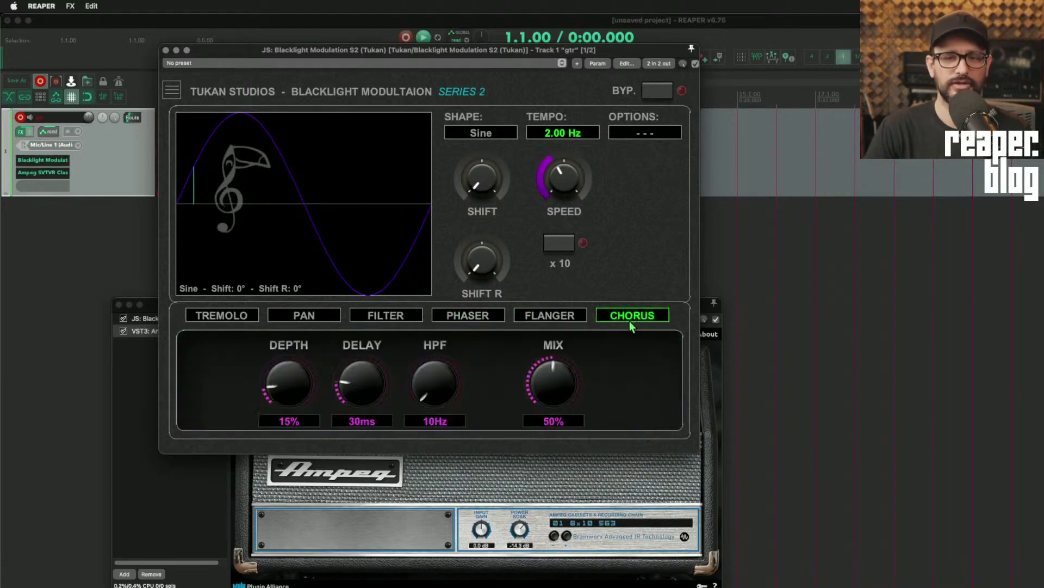
click(489, 321)
click(538, 320)
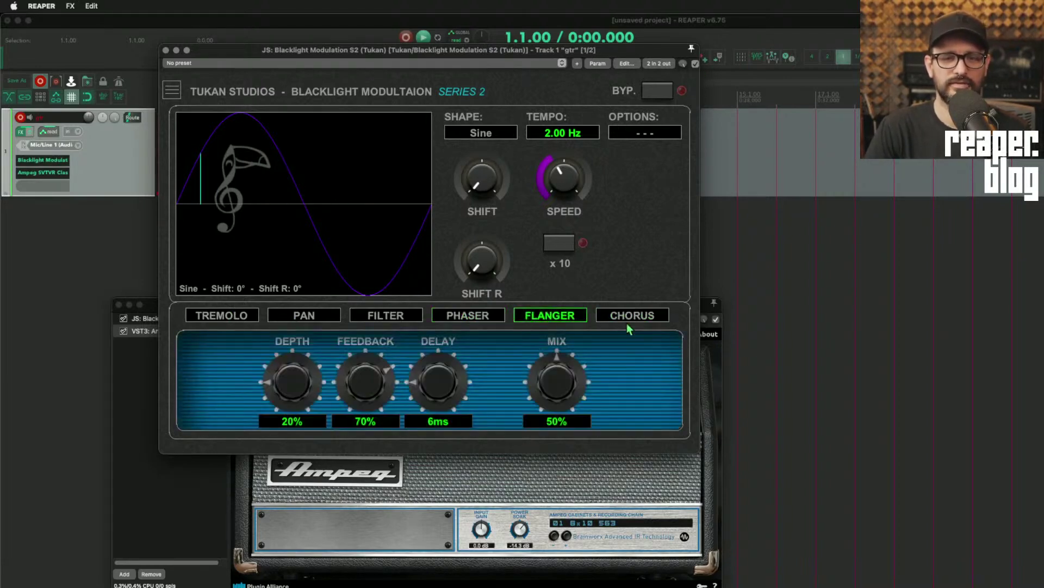
- Switch the modulation to Phaser and set its depth to 62%
click(469, 317)
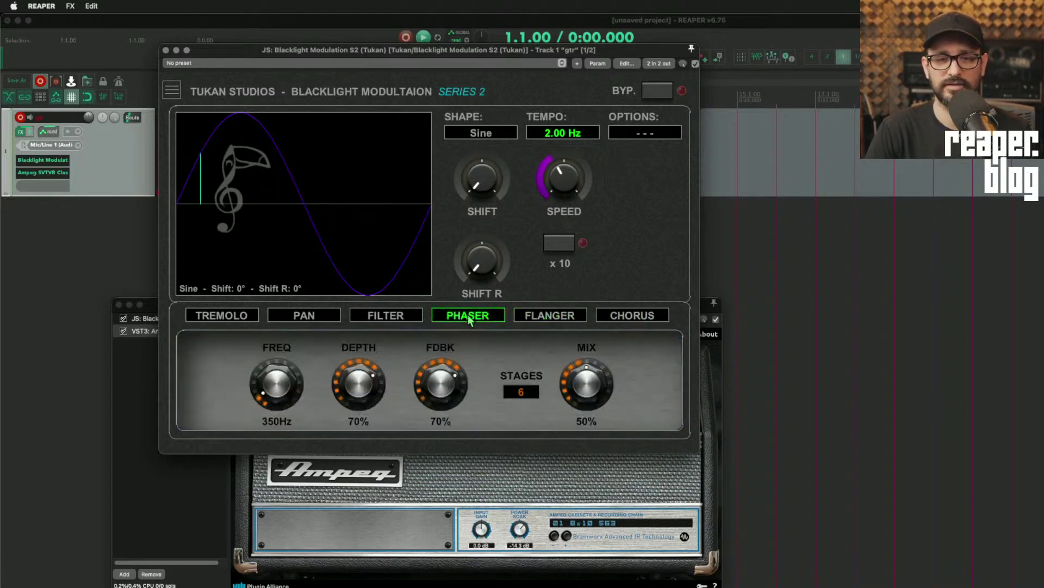
drag(382, 379, 355, 375)
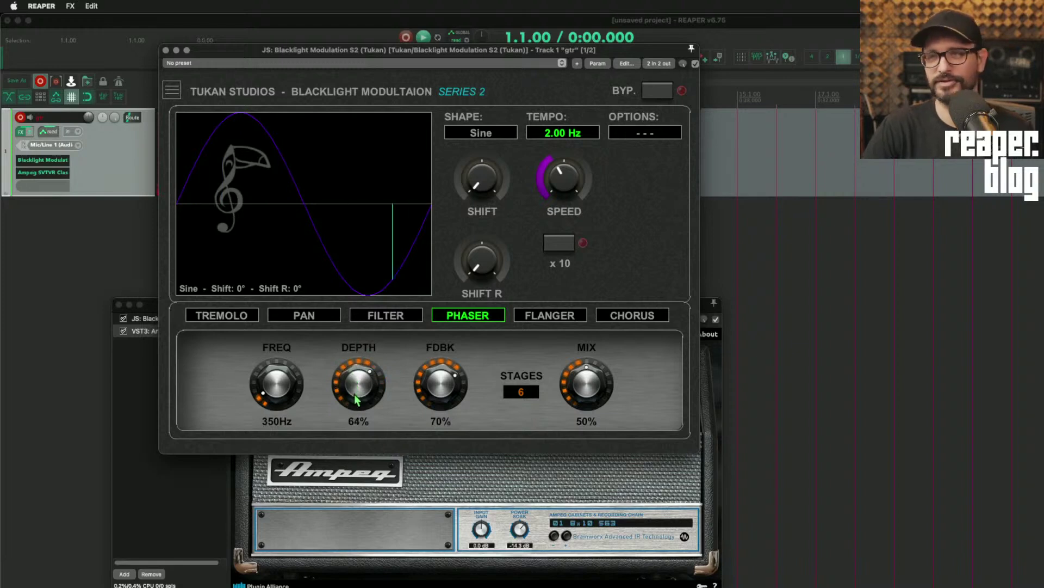
- Switch the modulation to Tremolo and raise its dry/wet mix to 100%
click(222, 315)
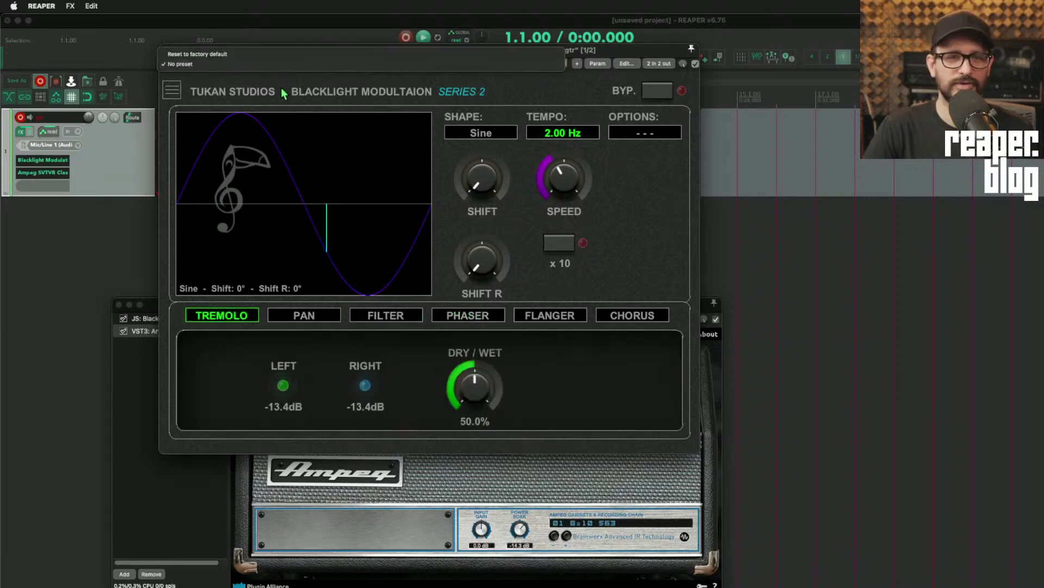
click(172, 89)
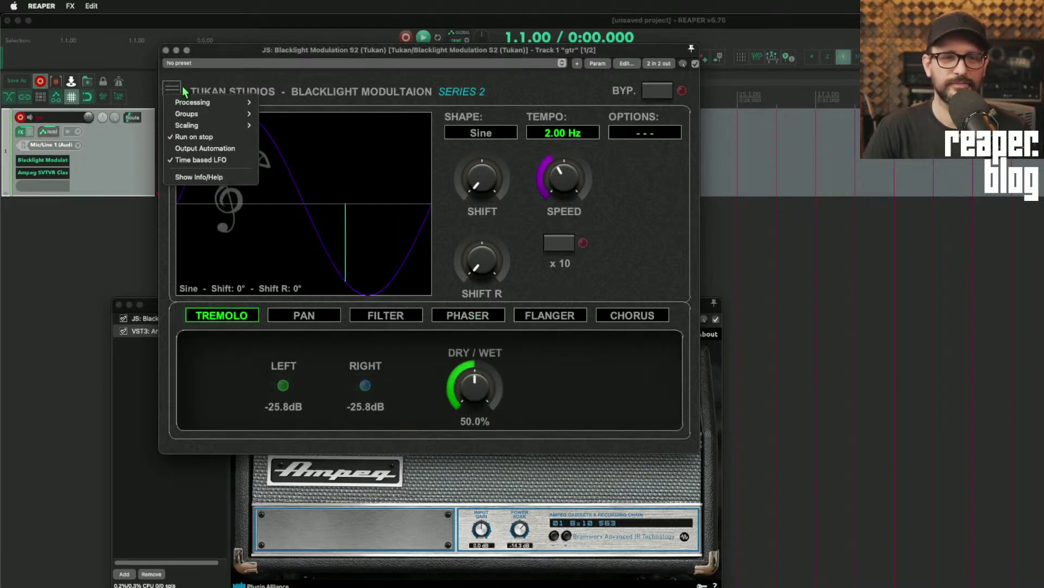
click(182, 93)
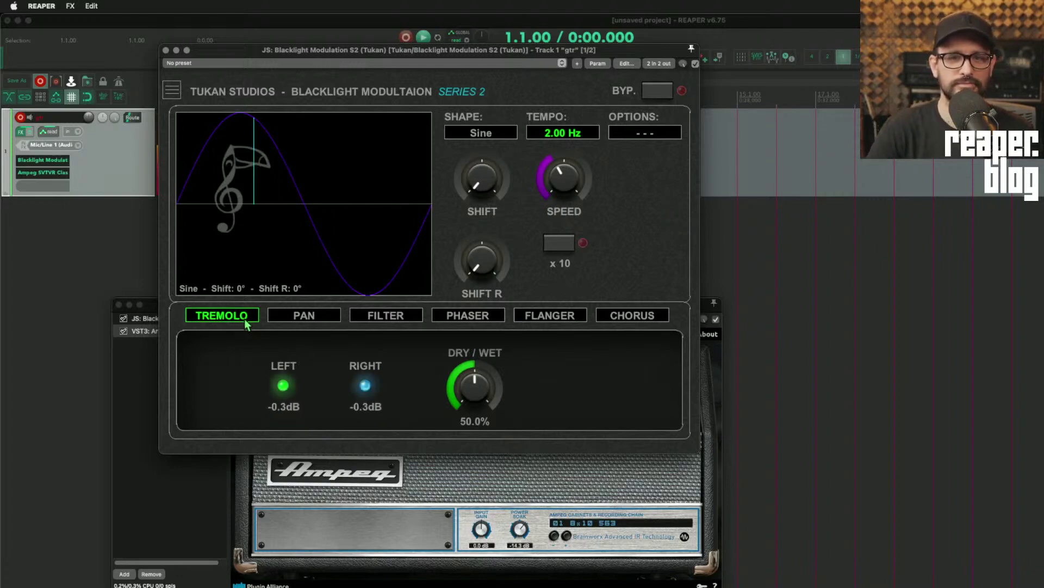
drag(473, 387, 485, 292)
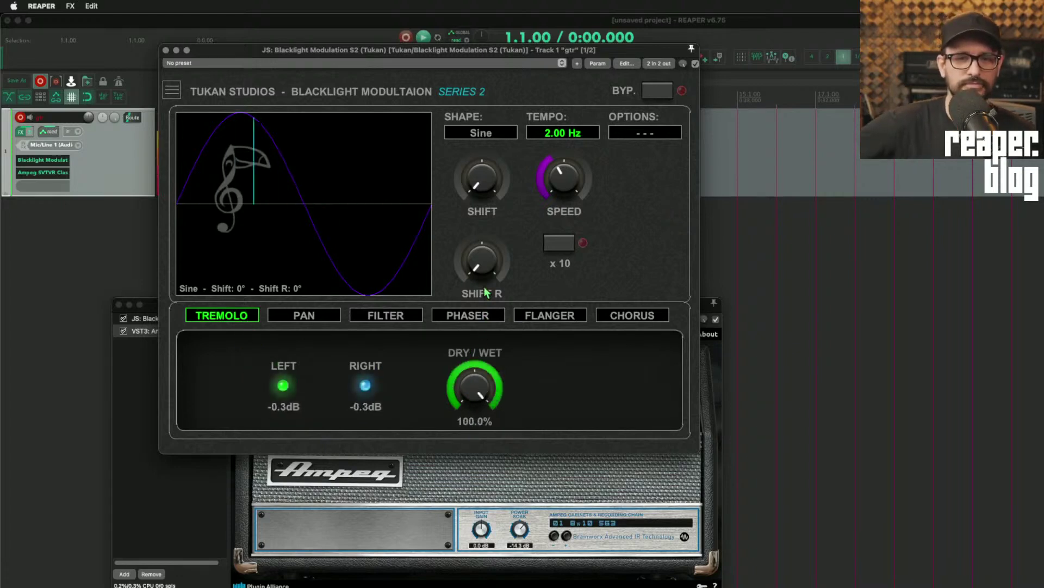
- Compare the Tremolo, Pan and Filter modes by alternating between them
click(403, 314)
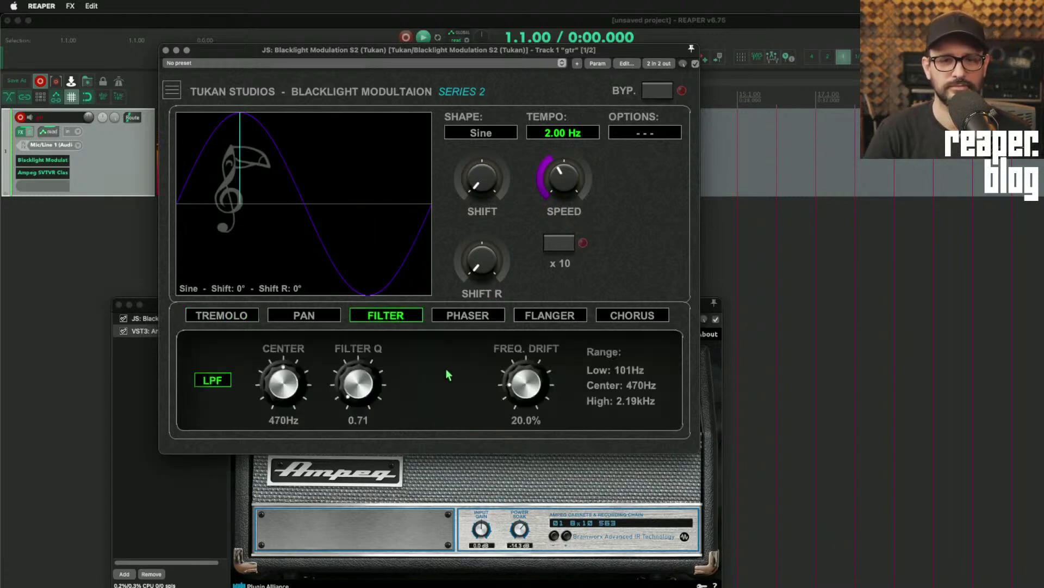
click(321, 317)
click(233, 318)
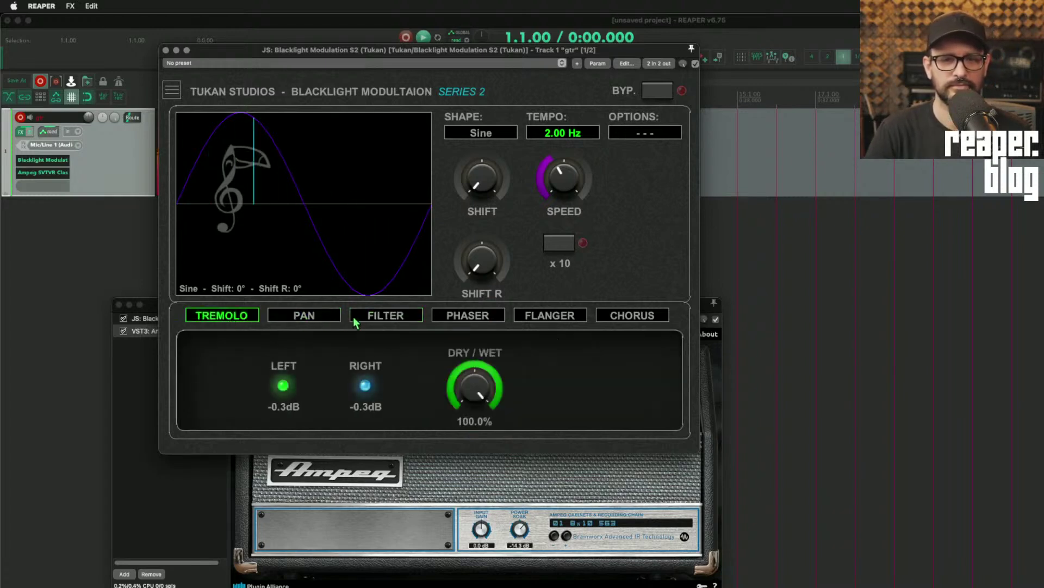
click(383, 318)
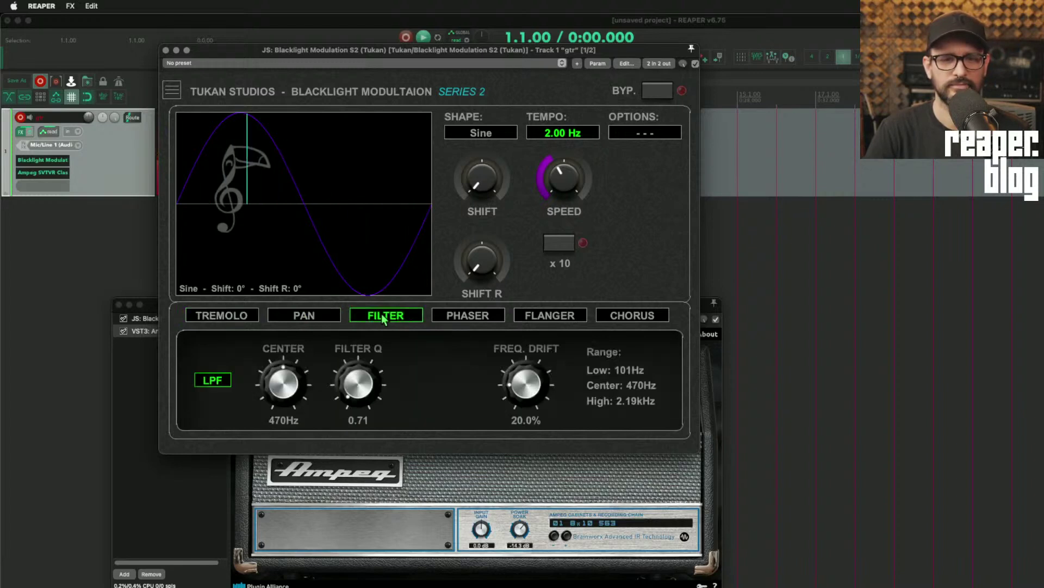
click(332, 317)
click(251, 318)
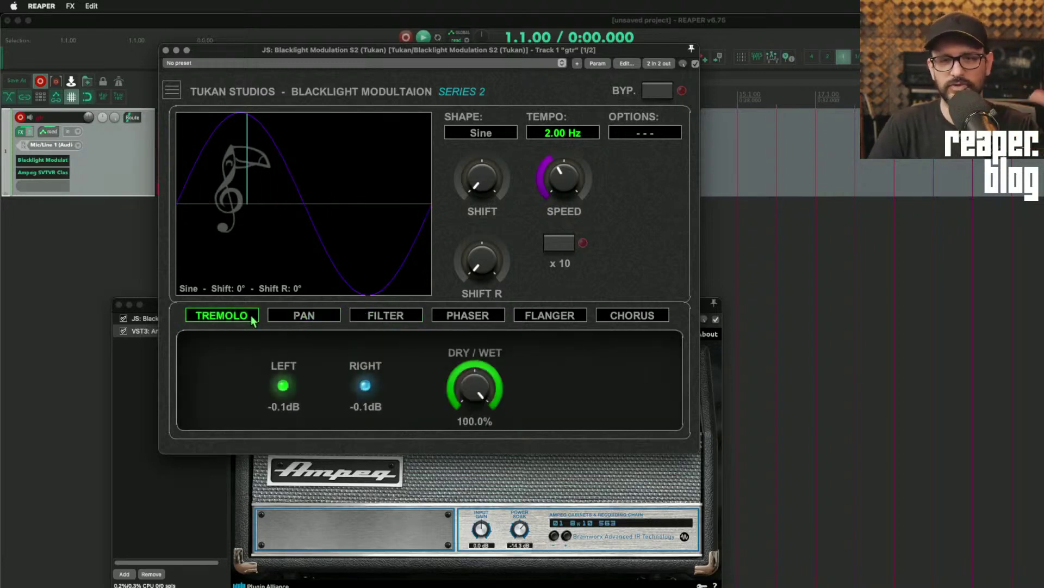
click(302, 318)
click(401, 315)
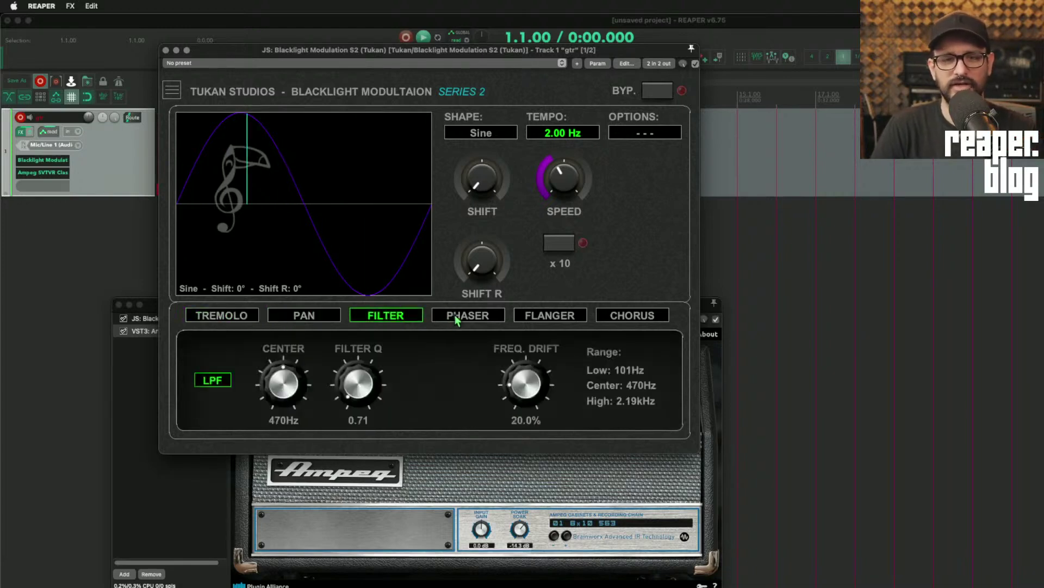
- Switch to Phaser, set the modulation speed to 1.97 Hz and the phaser feedback to 59%
click(467, 318)
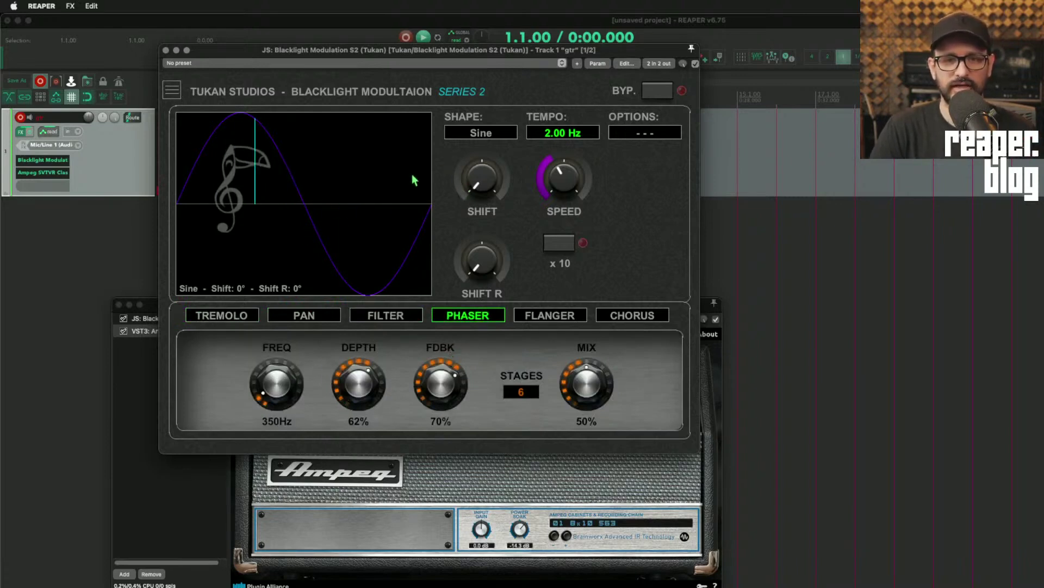
drag(562, 175, 560, 180)
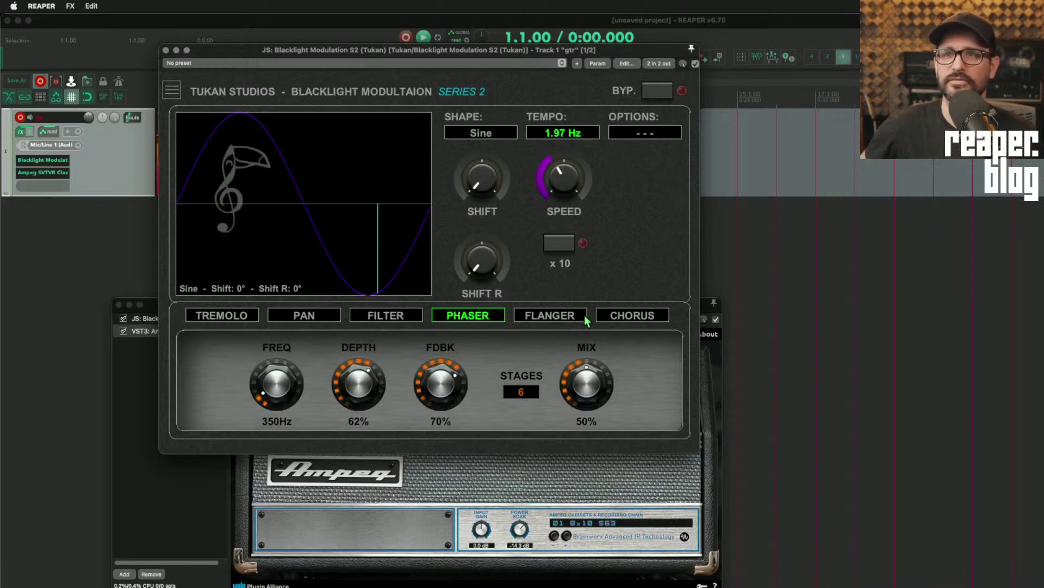
drag(444, 373, 445, 396)
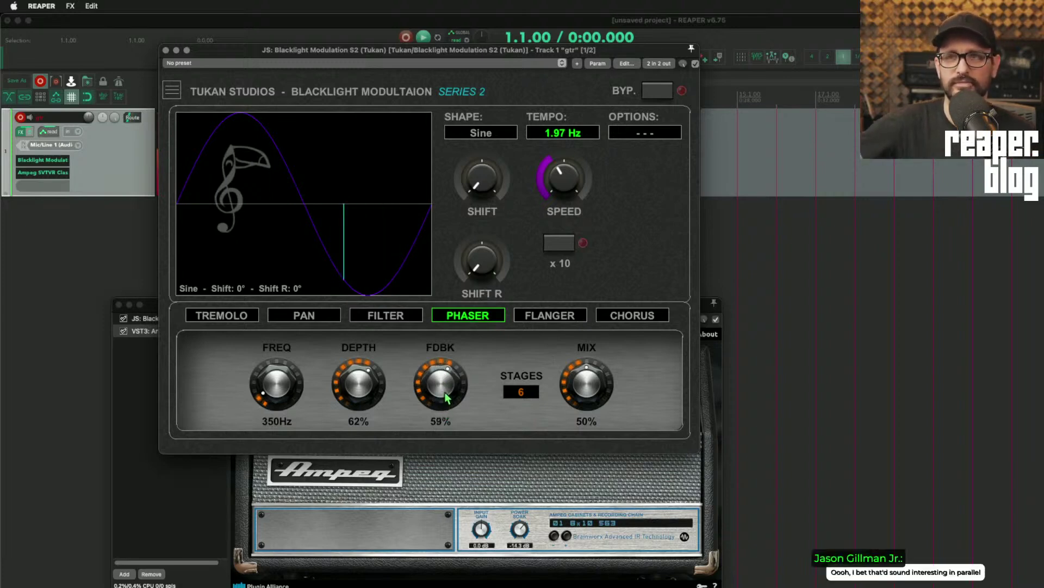
- Return to Tremolo and set the right channel's phase shift to 94°
click(233, 318)
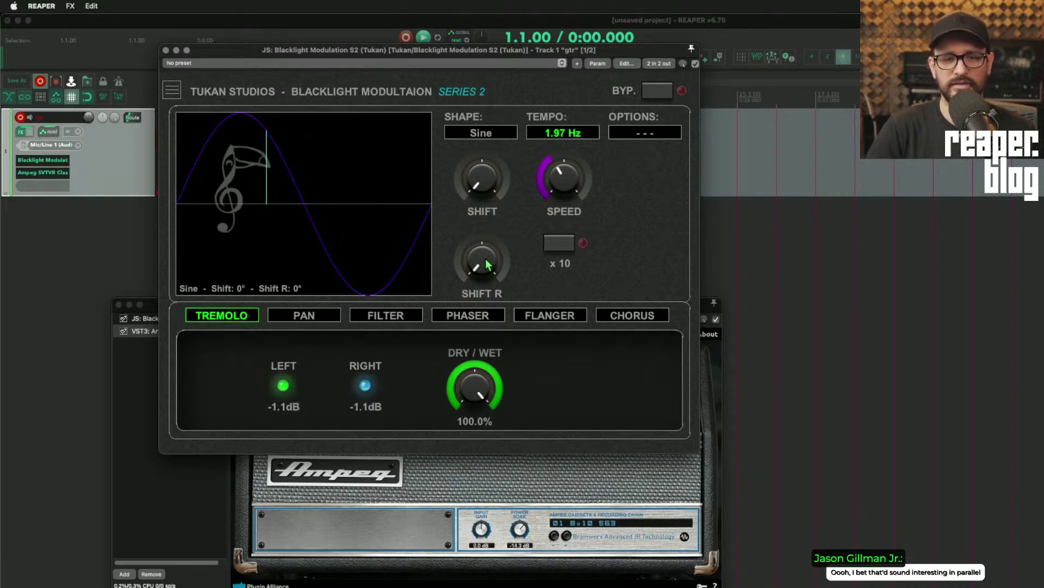
drag(488, 265, 488, 225)
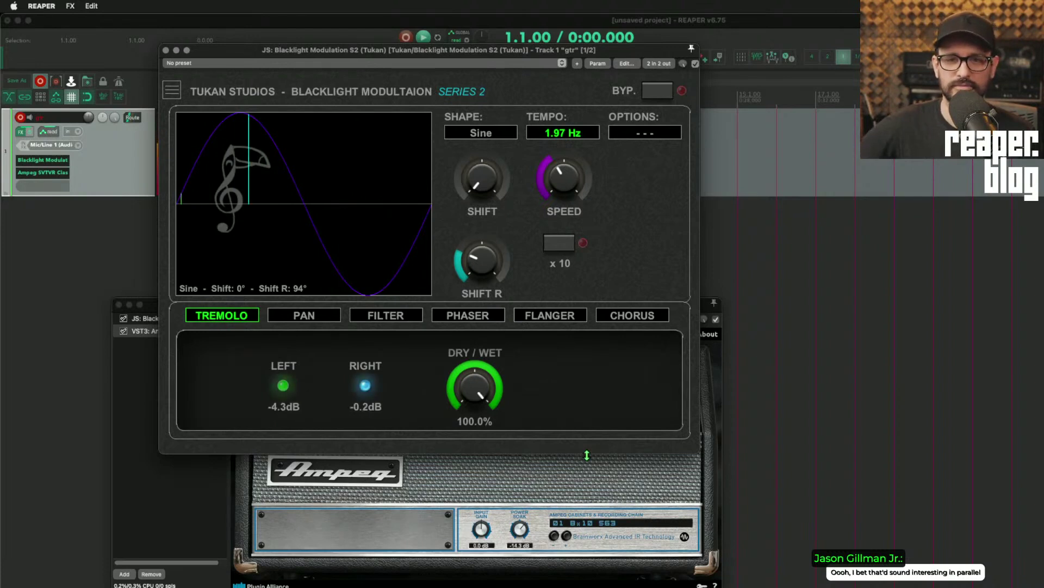
- Set the tremolo speed to 1.60 Hz, and try the x10 speed multiplier before turning it off again
drag(569, 180, 575, 185)
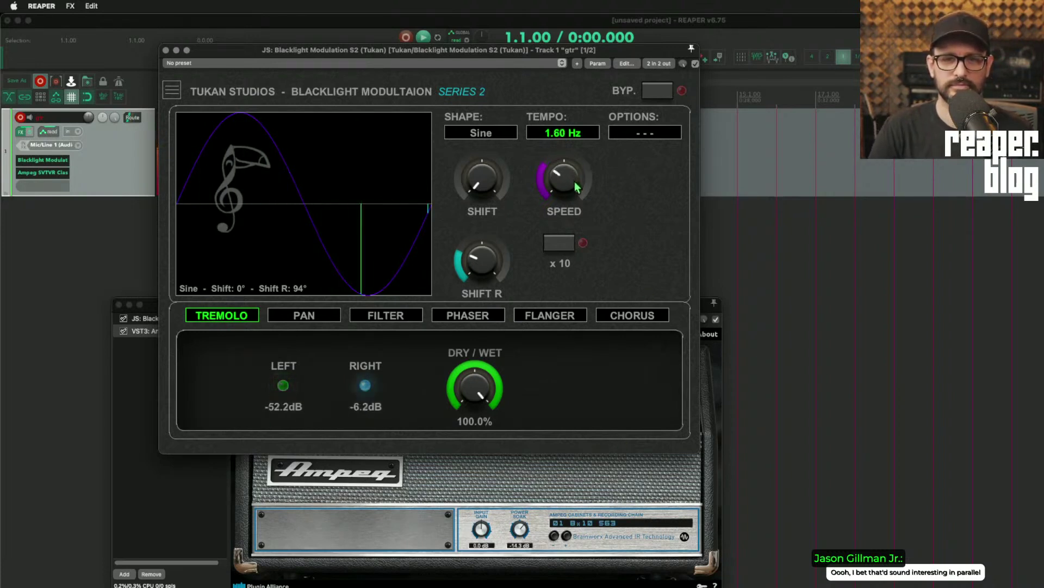
click(569, 243)
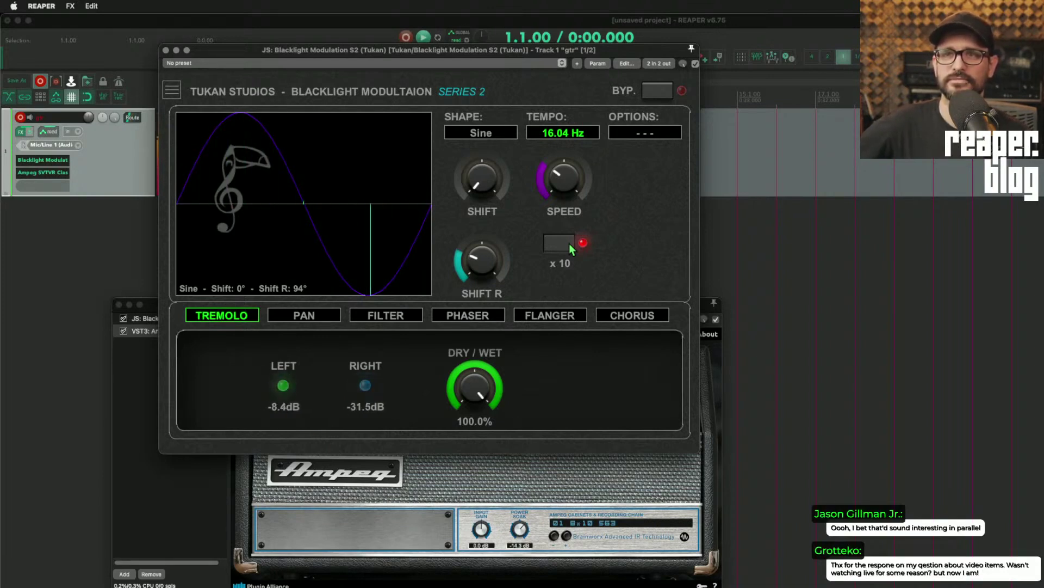
click(569, 244)
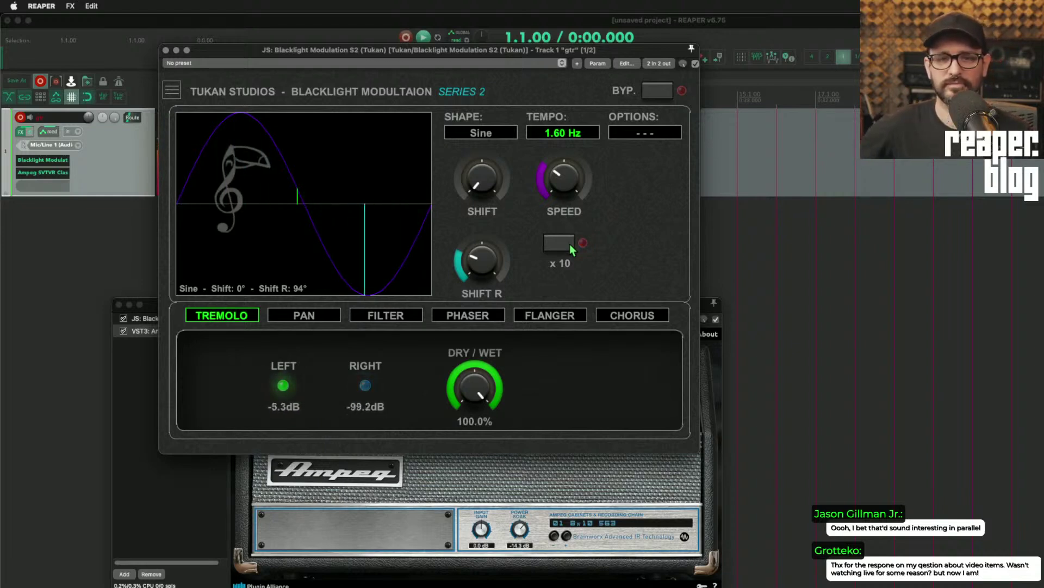
- Try syncing the tremolo tempo to 2 Bars with the Dotted timing option
click(549, 132)
click(552, 157)
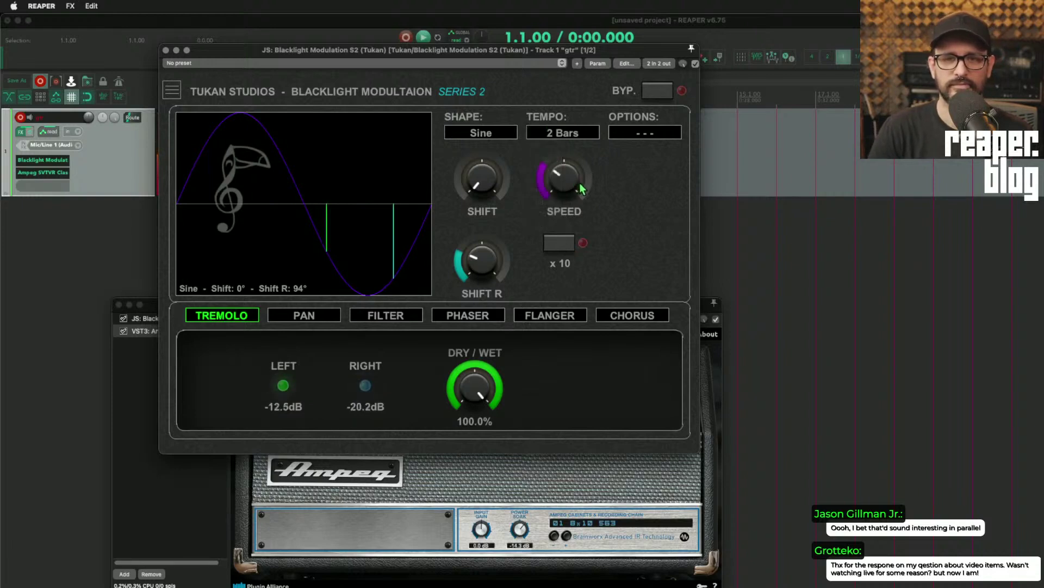
click(597, 134)
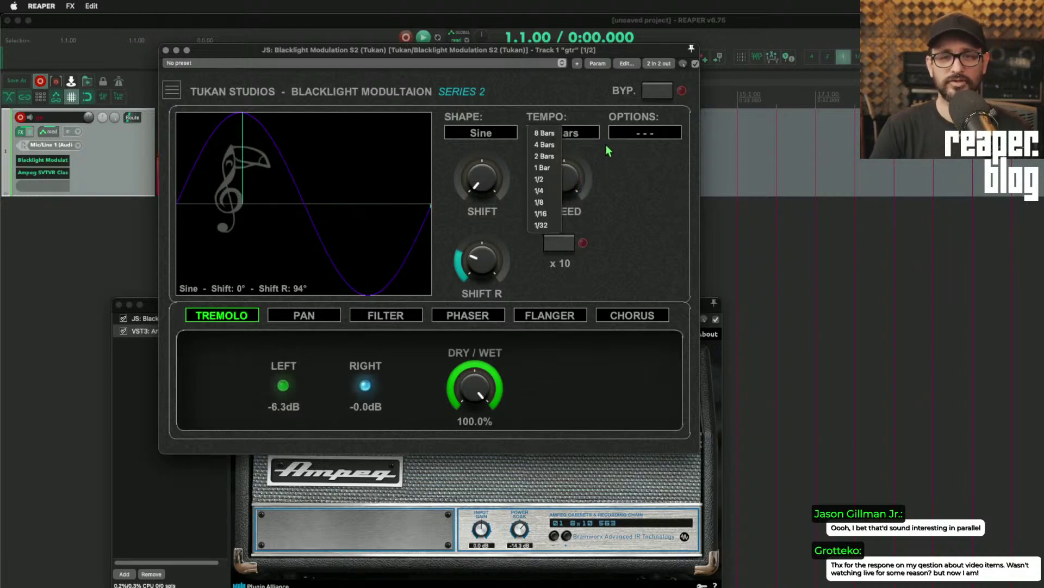
click(627, 169)
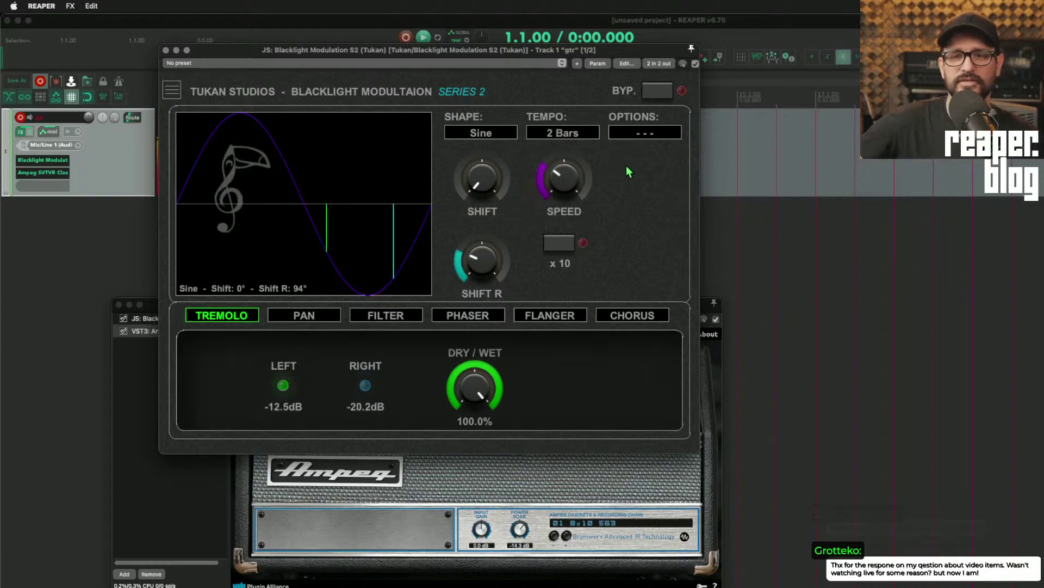
click(673, 133)
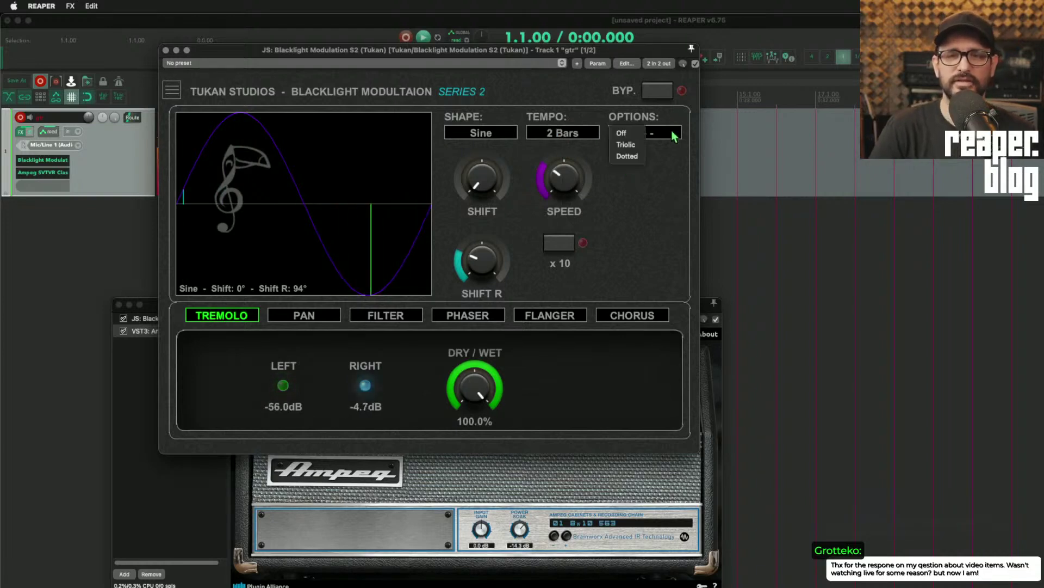
click(627, 156)
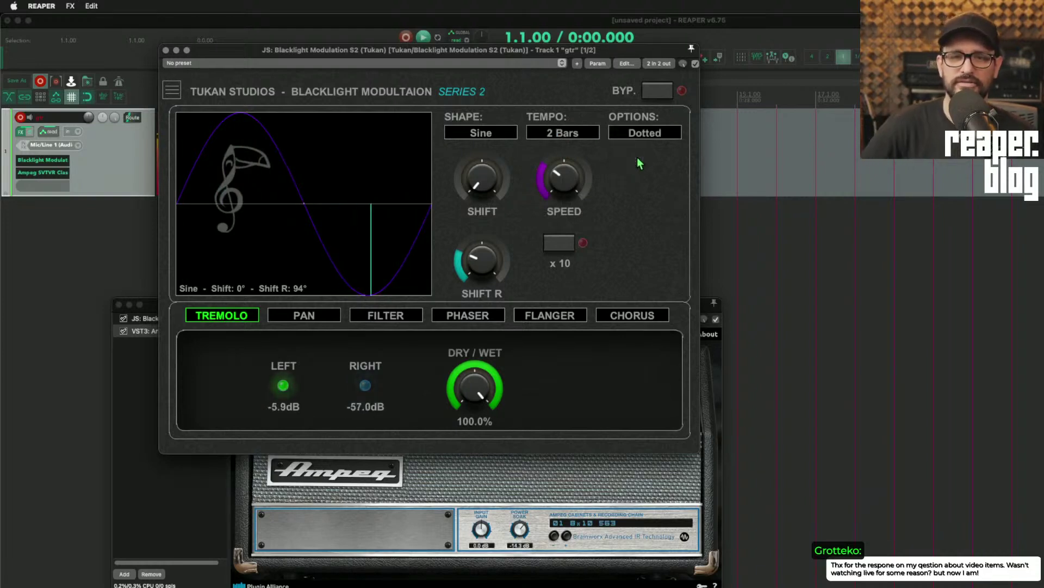
click(646, 134)
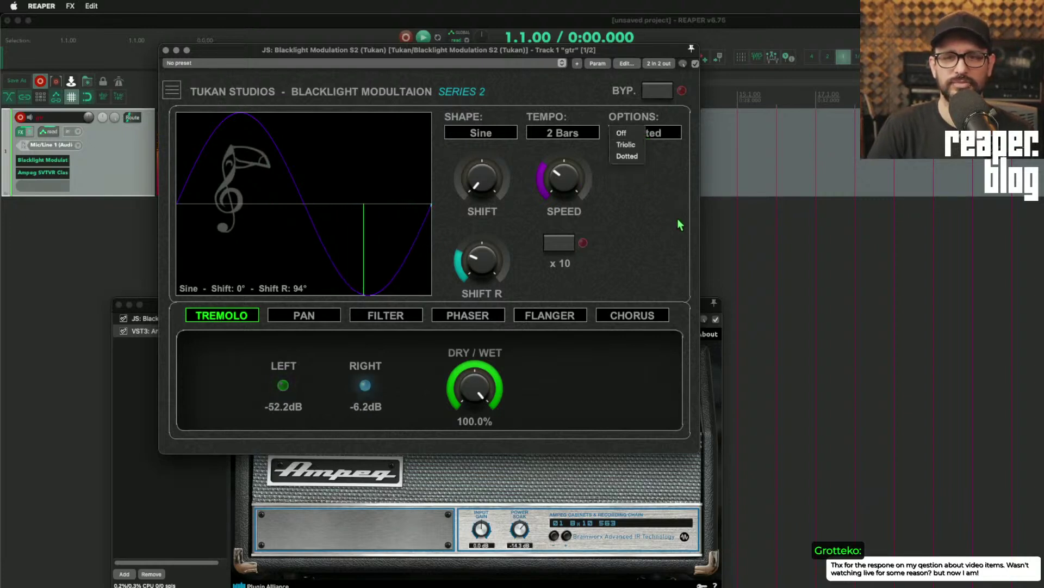
- Set the tremolo tempo sync to 1/4 and turn the dotted timing option off
click(560, 134)
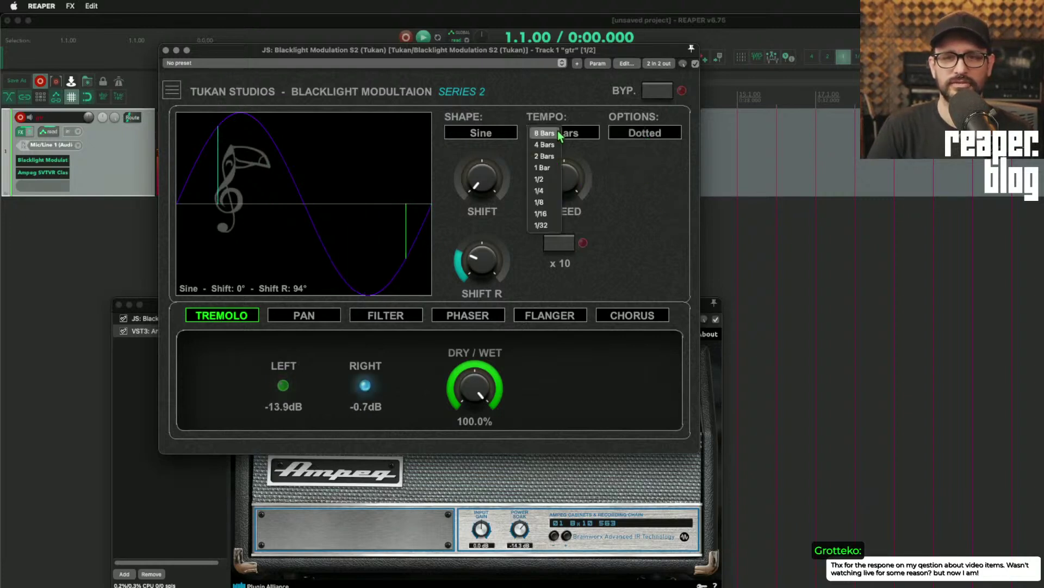
click(550, 191)
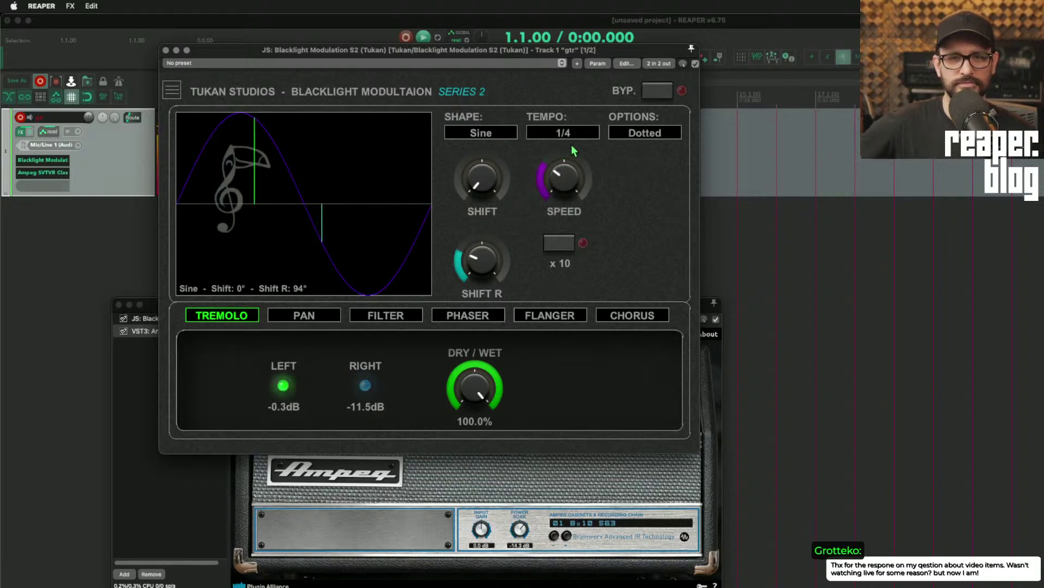
click(623, 134)
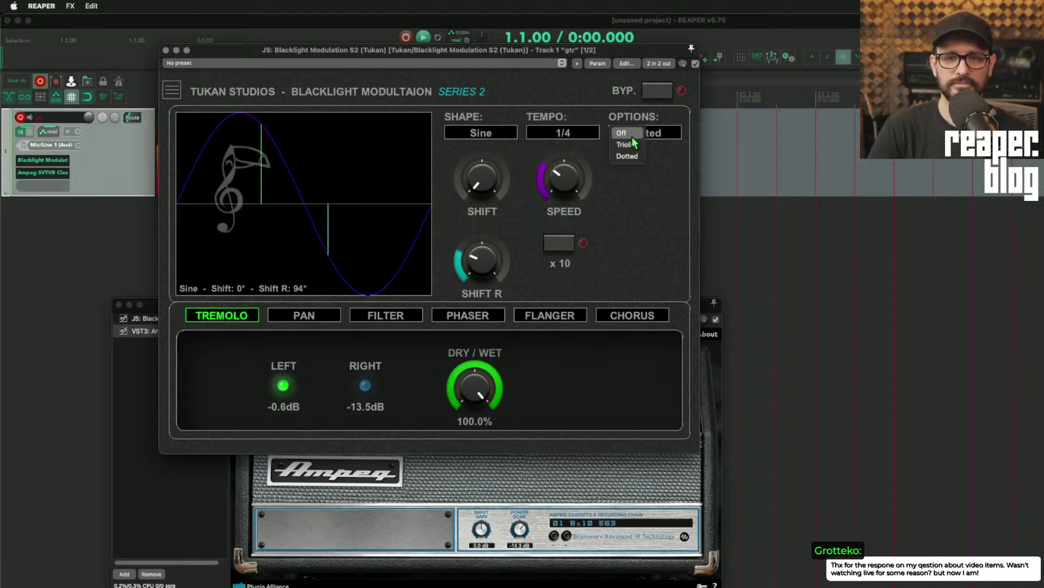
click(633, 137)
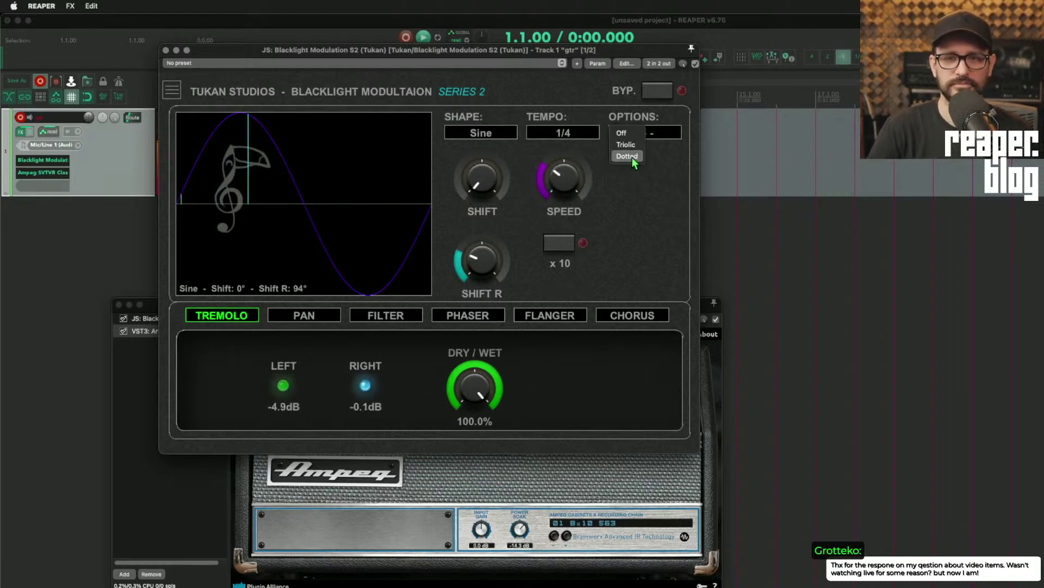
- Try the Triolic timing option, and undo back to no timing option with the right channel's phase shift at 0°
click(630, 150)
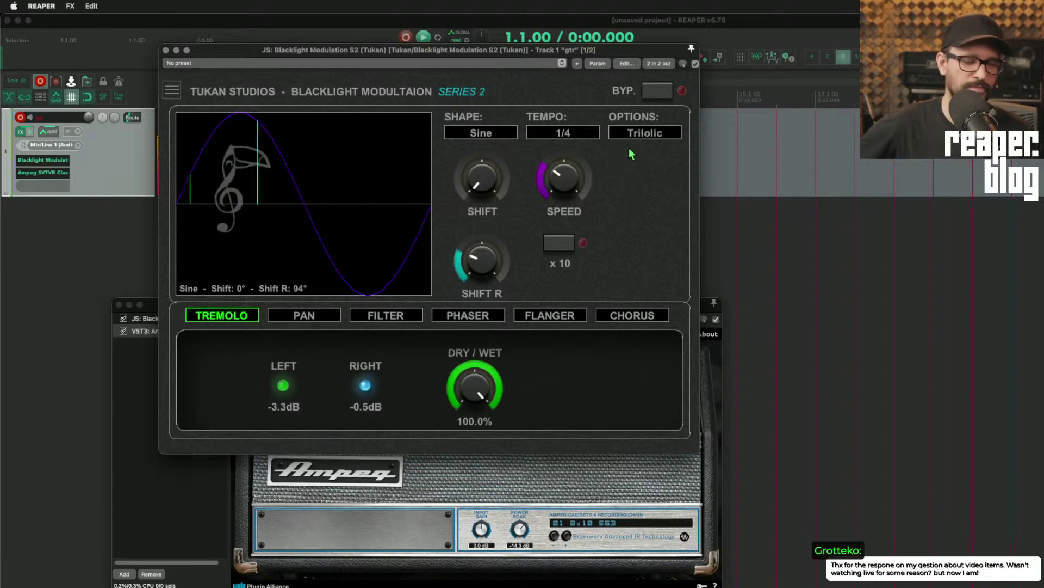
key(super+z)
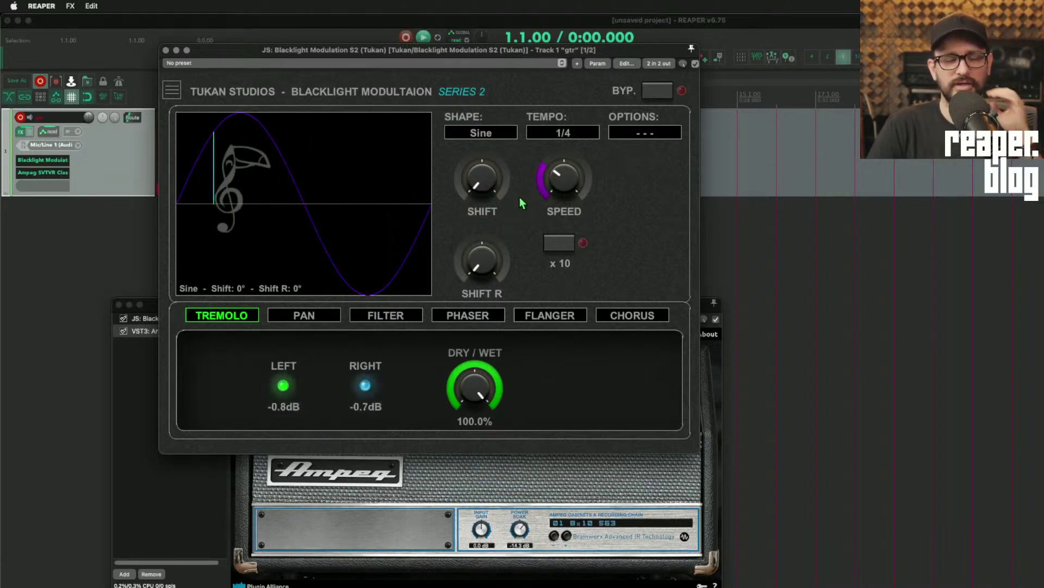
- Try shifting the sine LFO's phase by about 180°, and return the shift to 0°
click(475, 182)
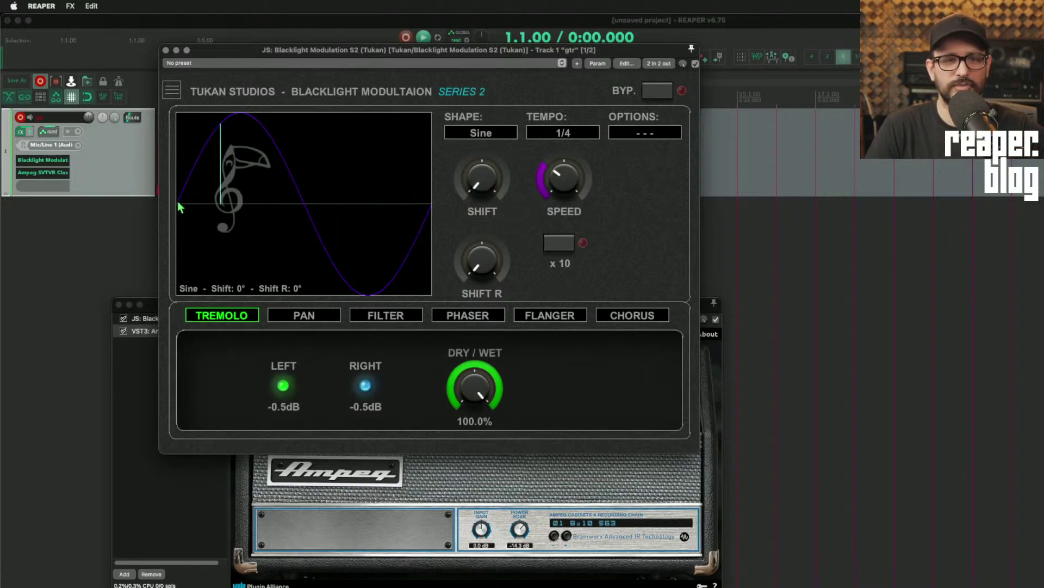
drag(486, 183, 529, 105)
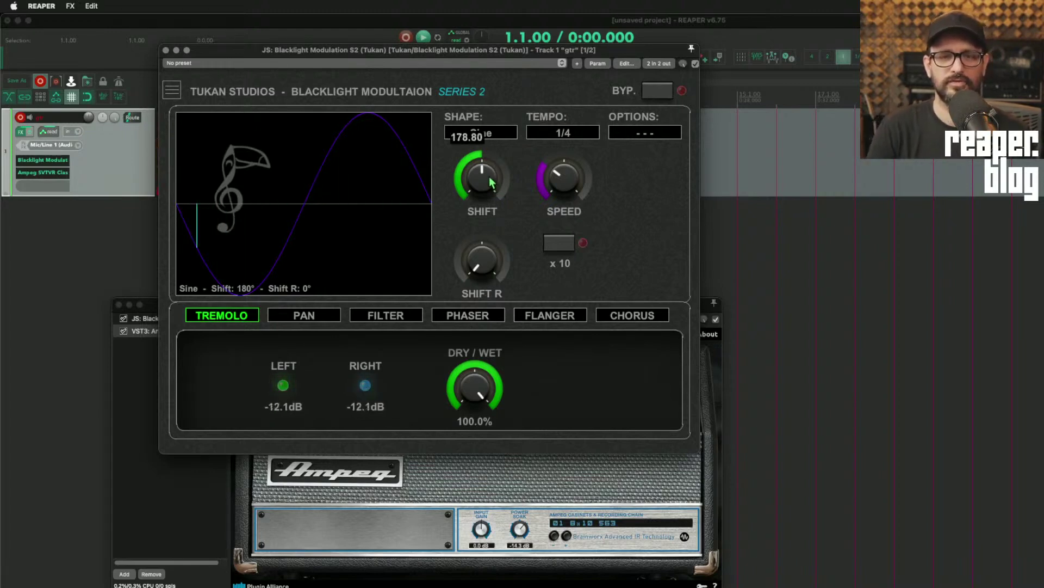
drag(491, 181, 524, 544)
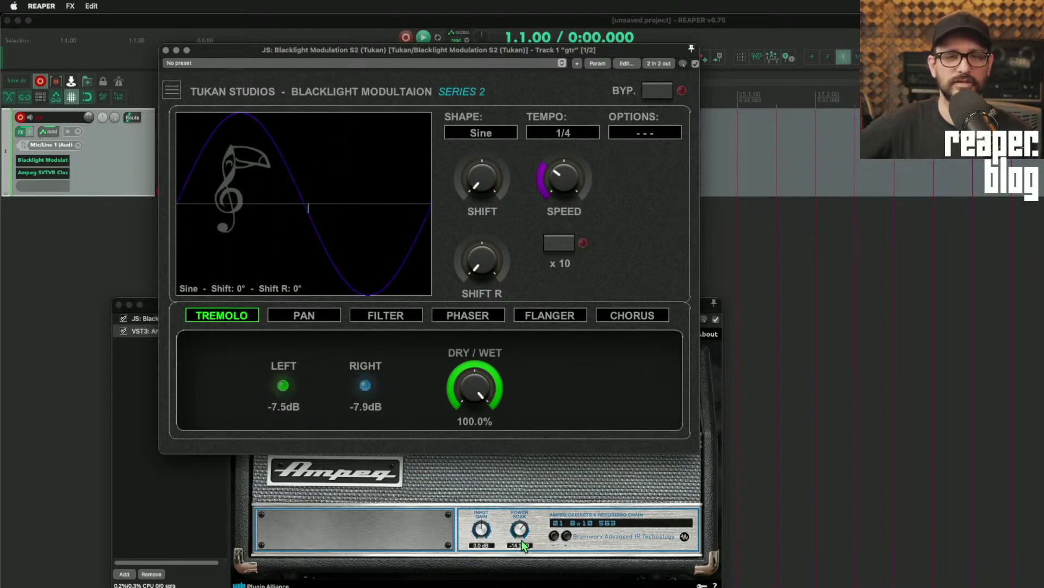
drag(465, 181, 482, 202)
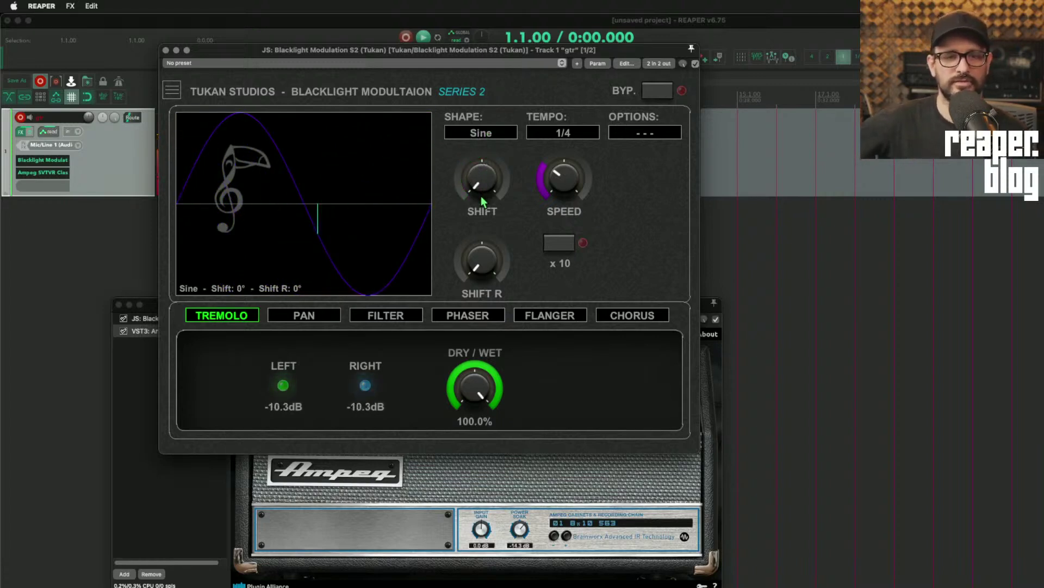
- Switch to Pan mode at 100% dry/wet, trying a 46° right-channel shift before resetting that shift to 0°
drag(486, 274, 486, 253)
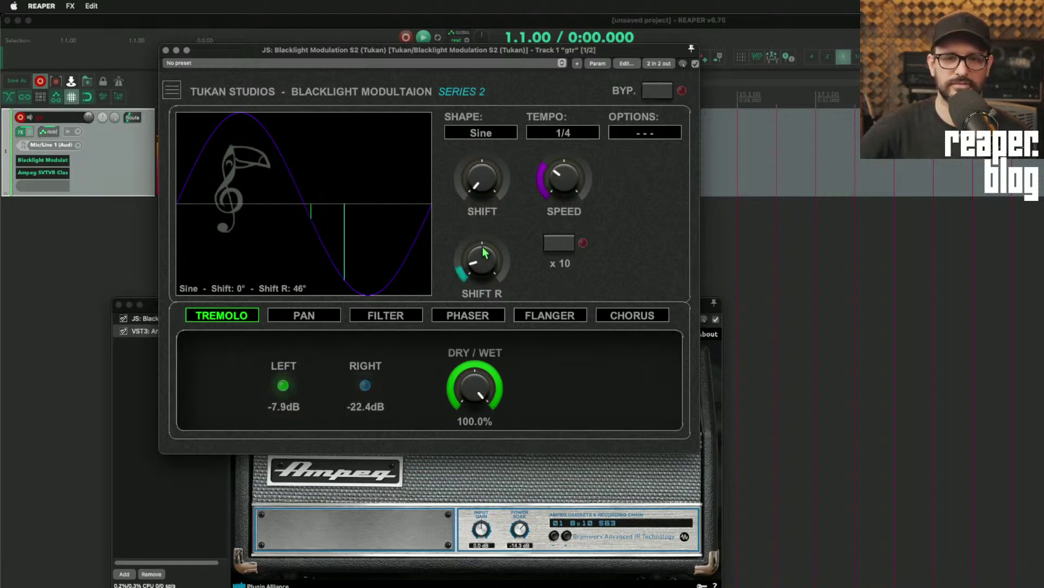
click(304, 316)
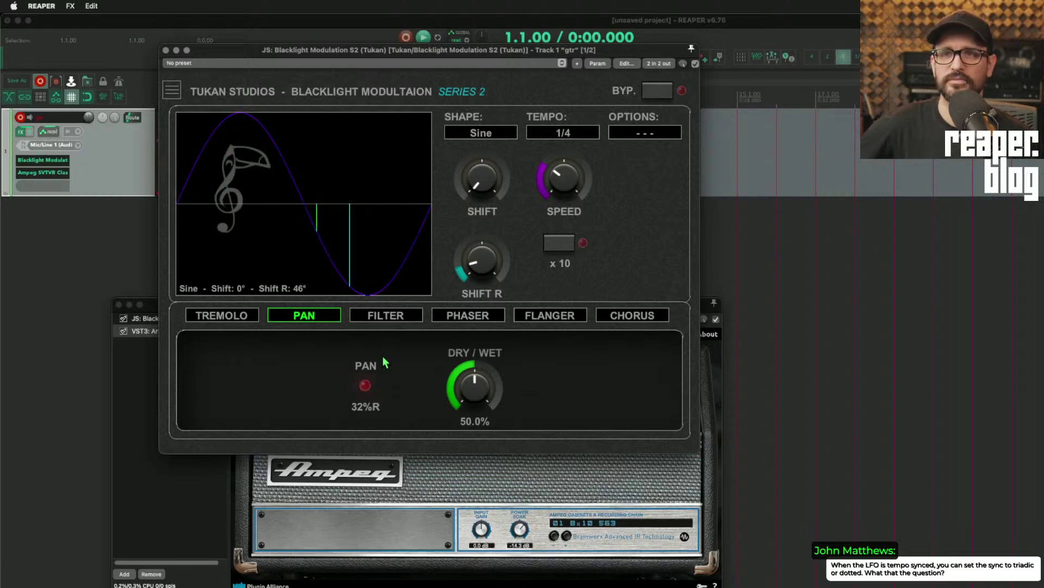
drag(475, 388, 473, 227)
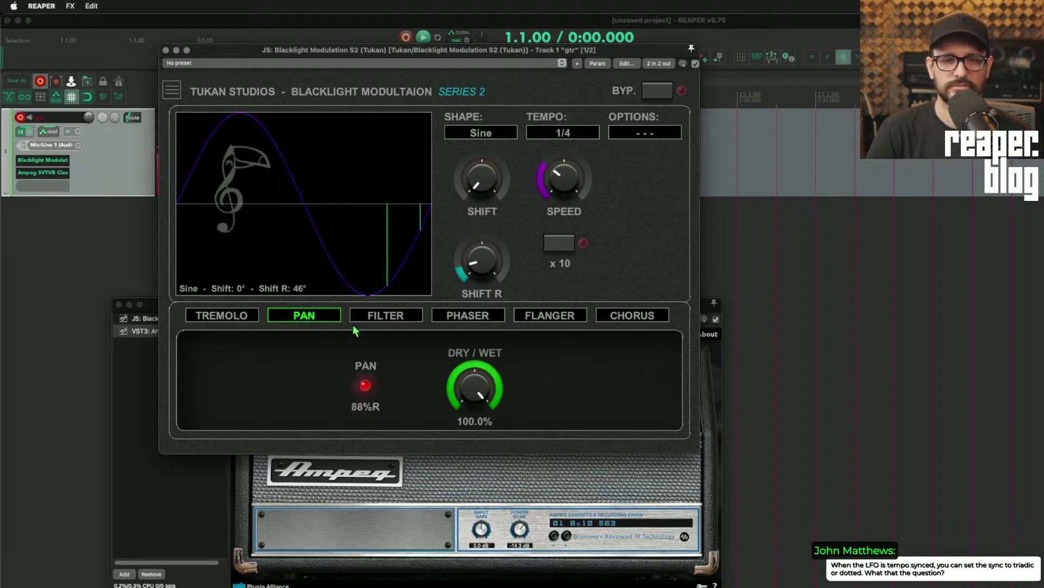
double_click(482, 260)
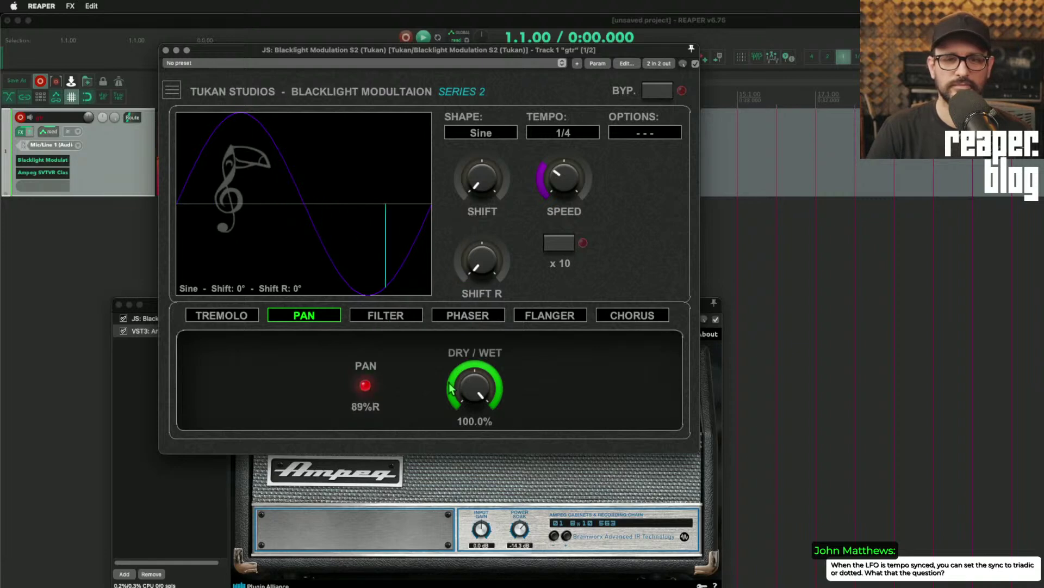
- Switch to Filter mode and set the low-pass filter's Q to 5.91
click(375, 318)
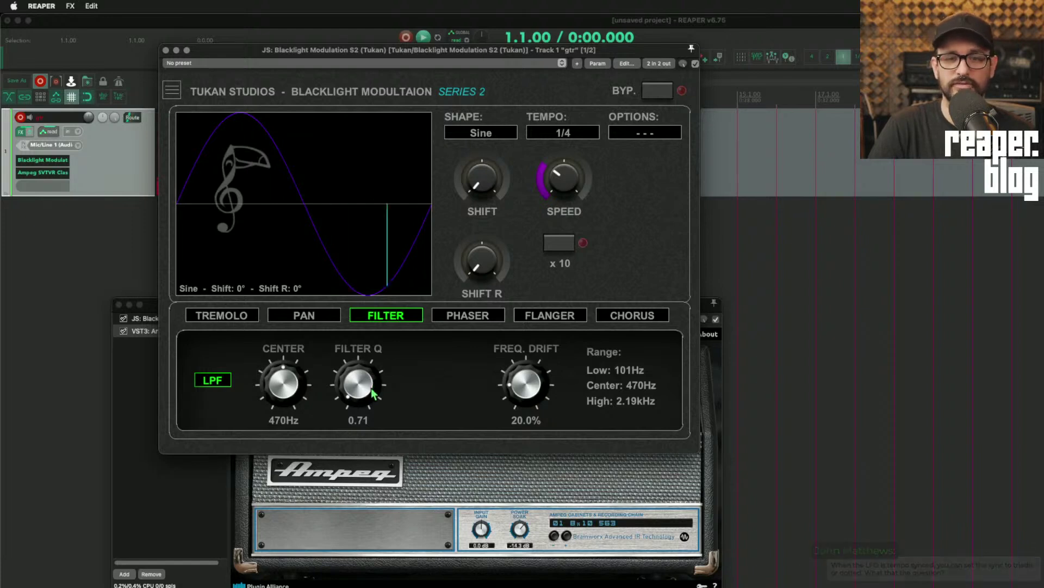
drag(371, 392, 378, 268)
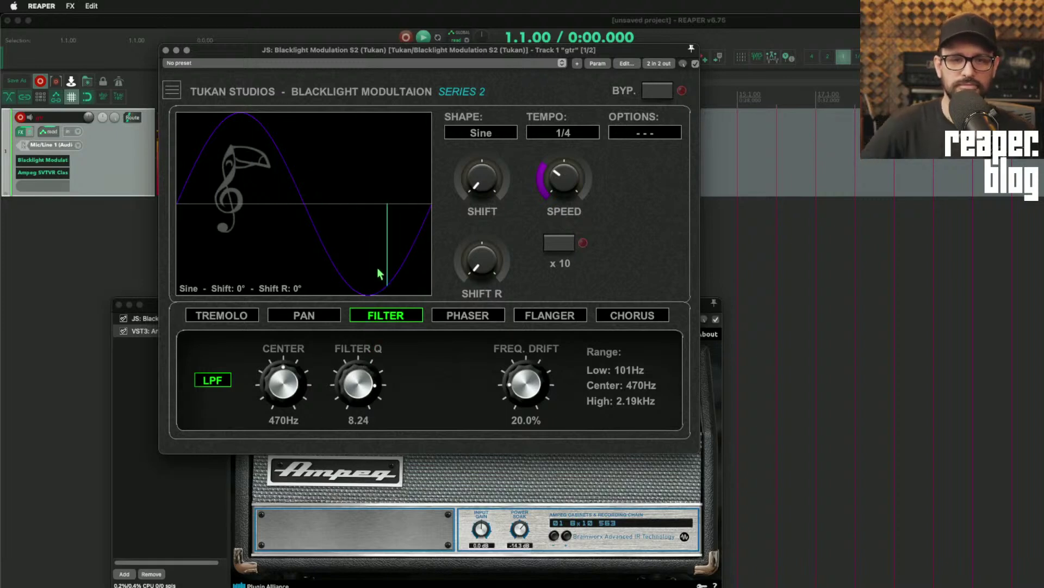
drag(356, 391, 357, 419)
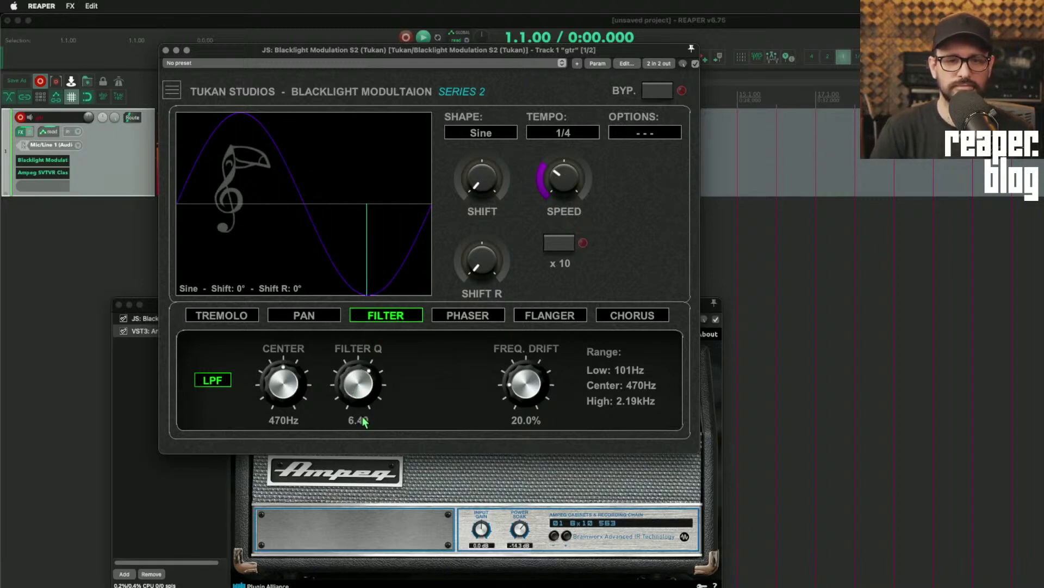
- Run the LFO unsynced at 3.98 Hz, and set the filter's frequency drift to 33.7% and center to 84 Hz
click(560, 243)
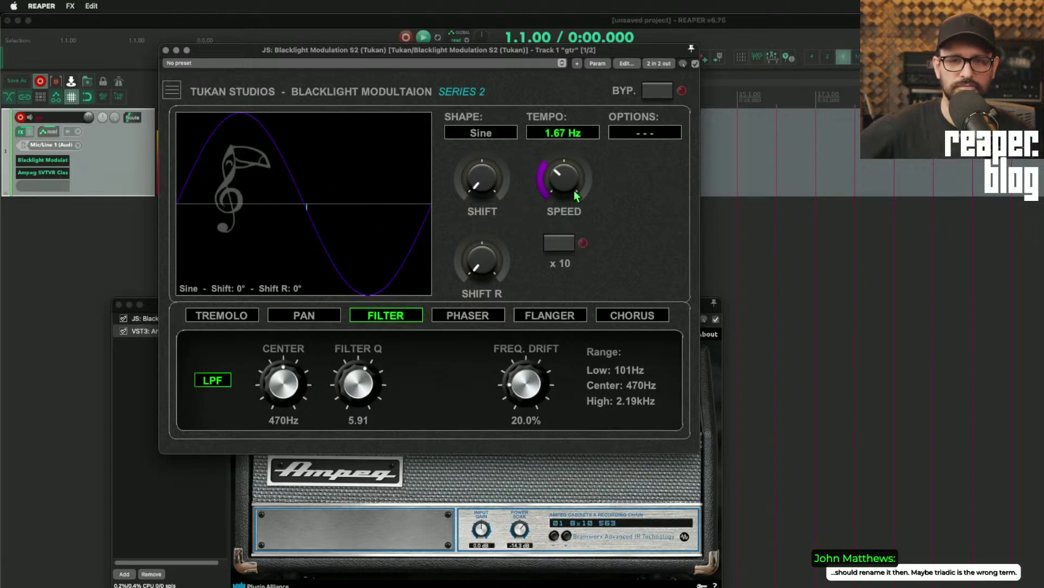
drag(574, 190, 590, 133)
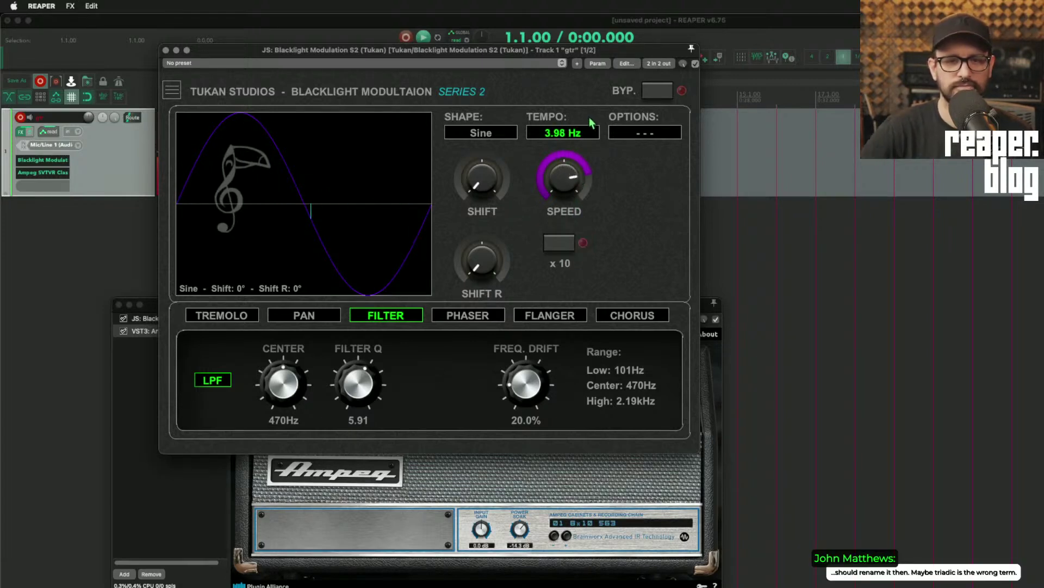
mouse_move(514, 387)
mouse_down()
mouse_move(533, 300)
mouse_move(526, 373)
mouse_up()
drag(281, 384, 280, 418)
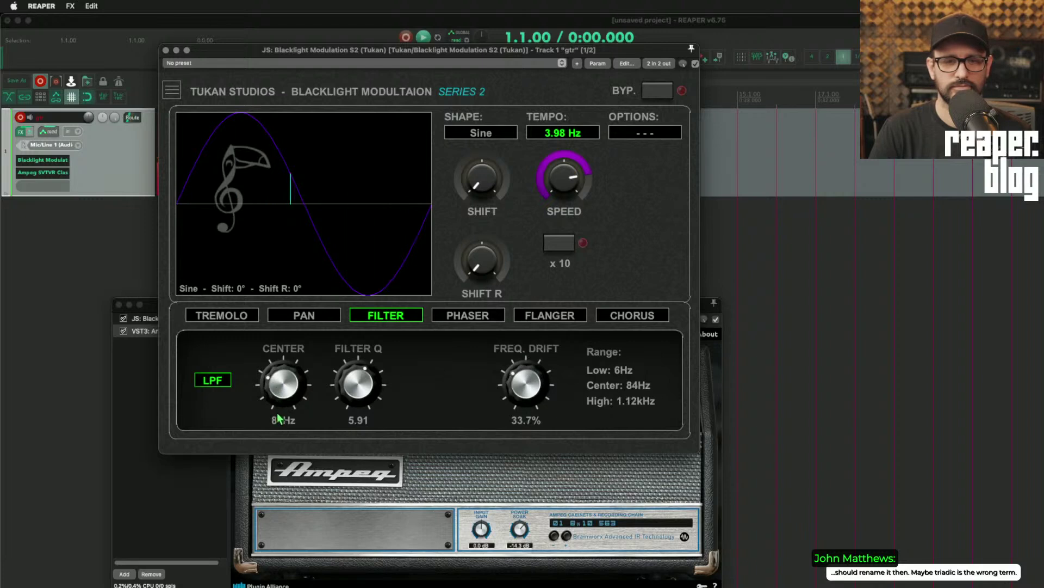
- Change the filter type to EQ and set its gain to 12.2 dB
click(213, 380)
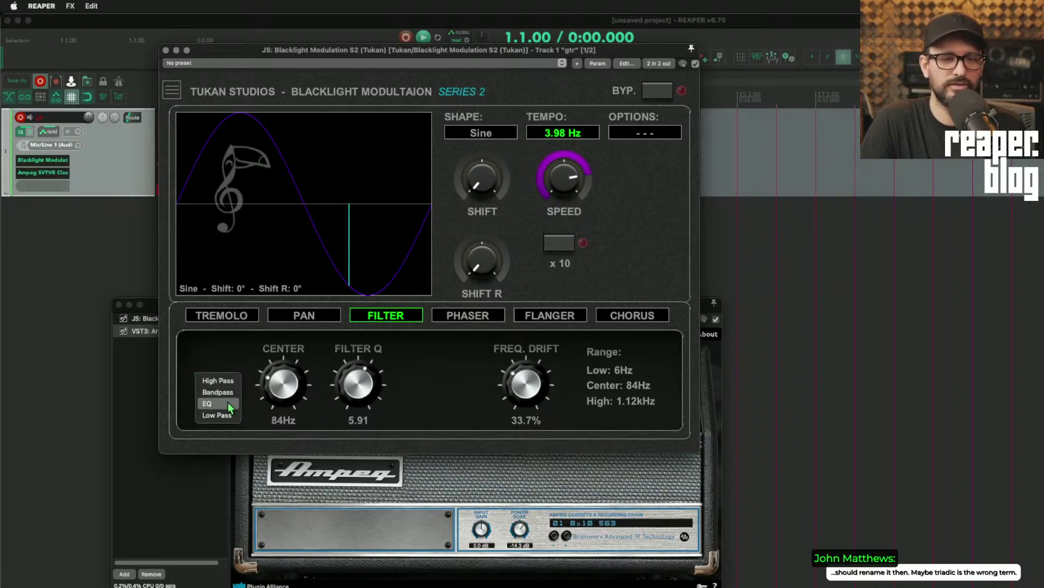
click(227, 402)
drag(420, 374, 464, 299)
scroll(427, 418, down, 5)
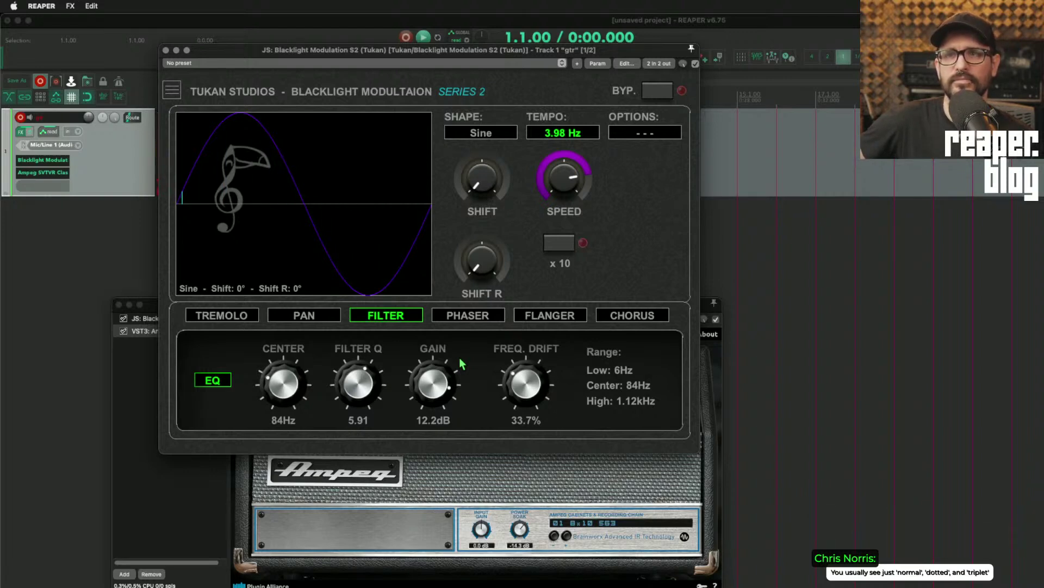
- Set the LFO speed to 3.82 Hz and change its shape to 64 Step
drag(554, 182, 555, 184)
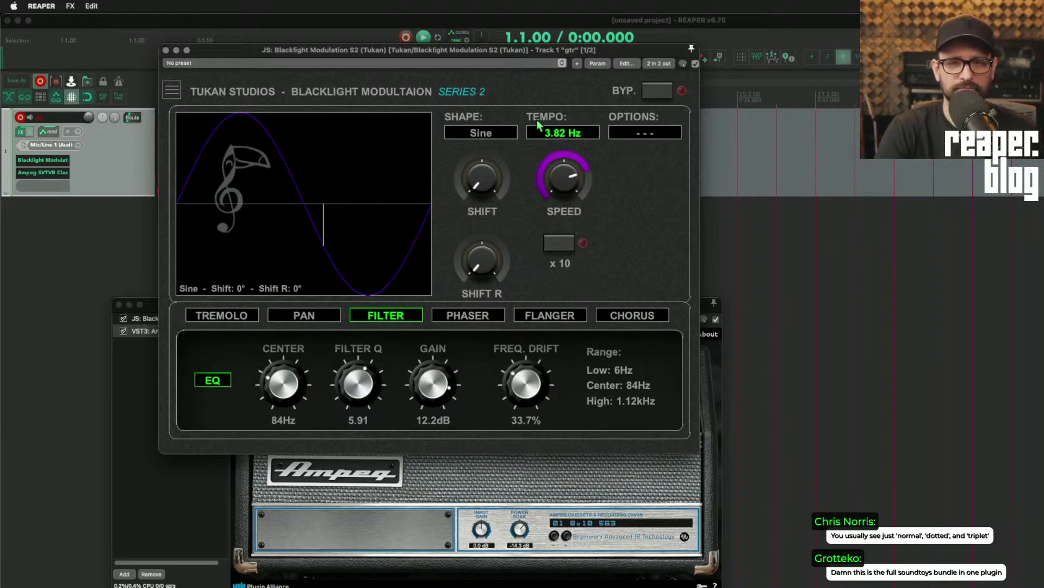
click(553, 132)
click(633, 181)
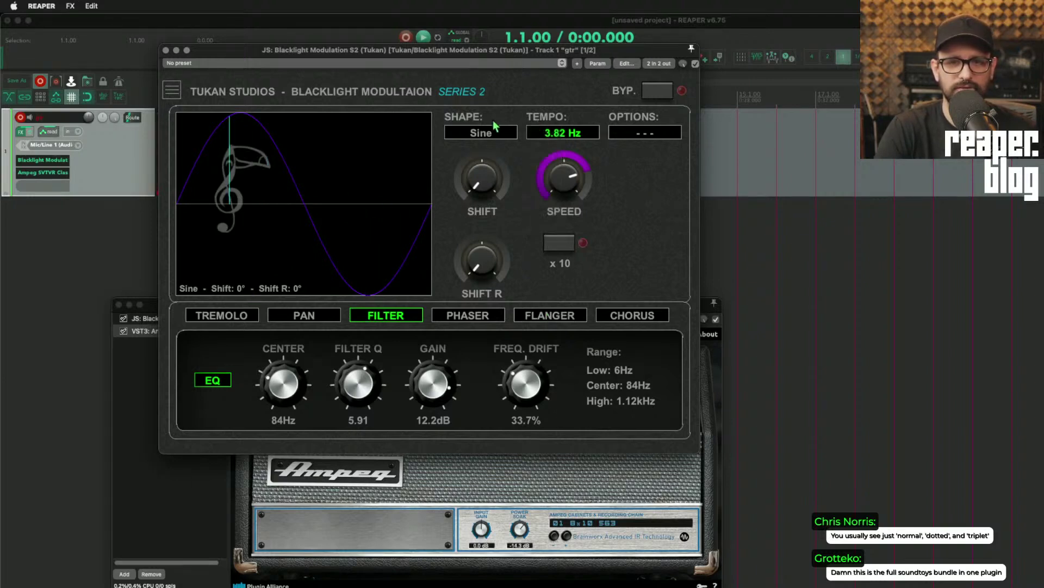
click(499, 133)
click(502, 136)
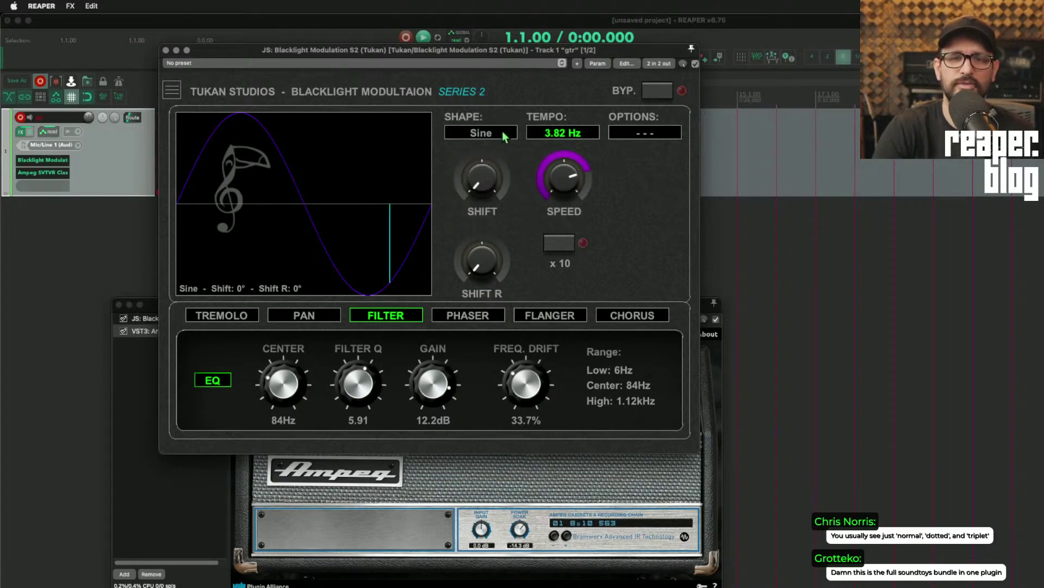
click(494, 133)
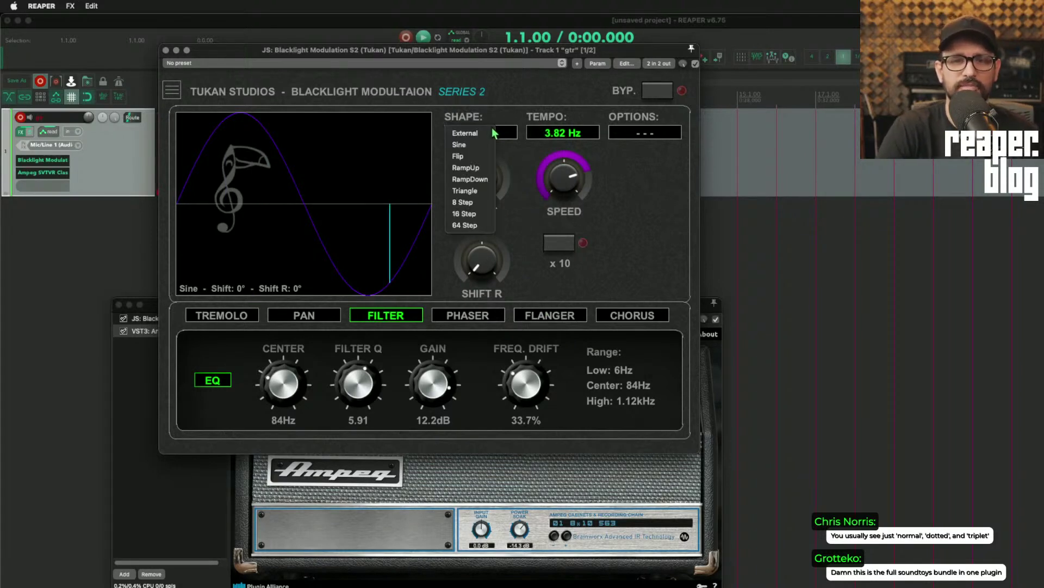
click(492, 226)
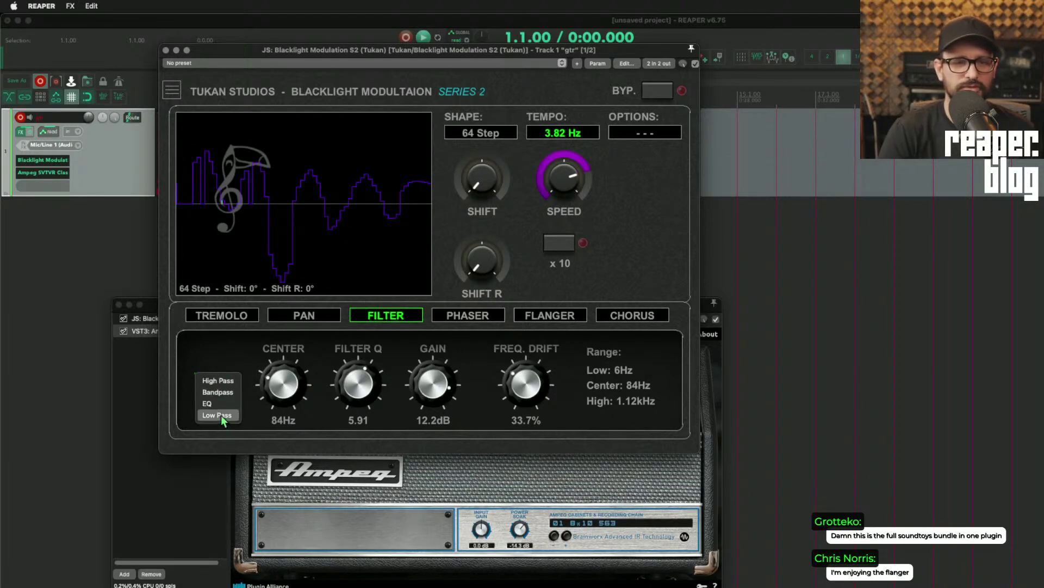
- Change the filter type to Low Pass and set its frequency drift to 27.0%
click(220, 416)
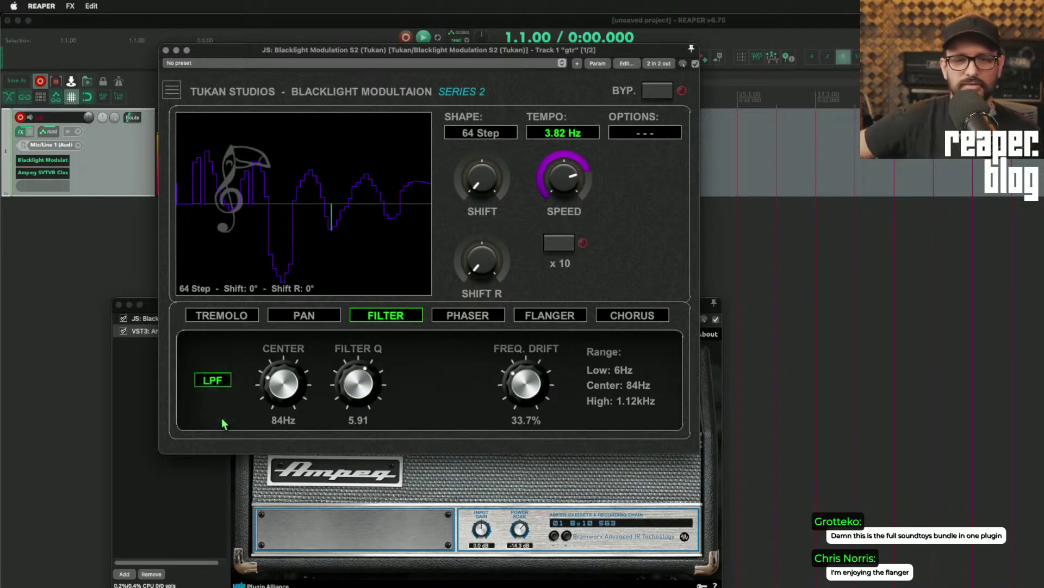
scroll(526, 384, down, 5)
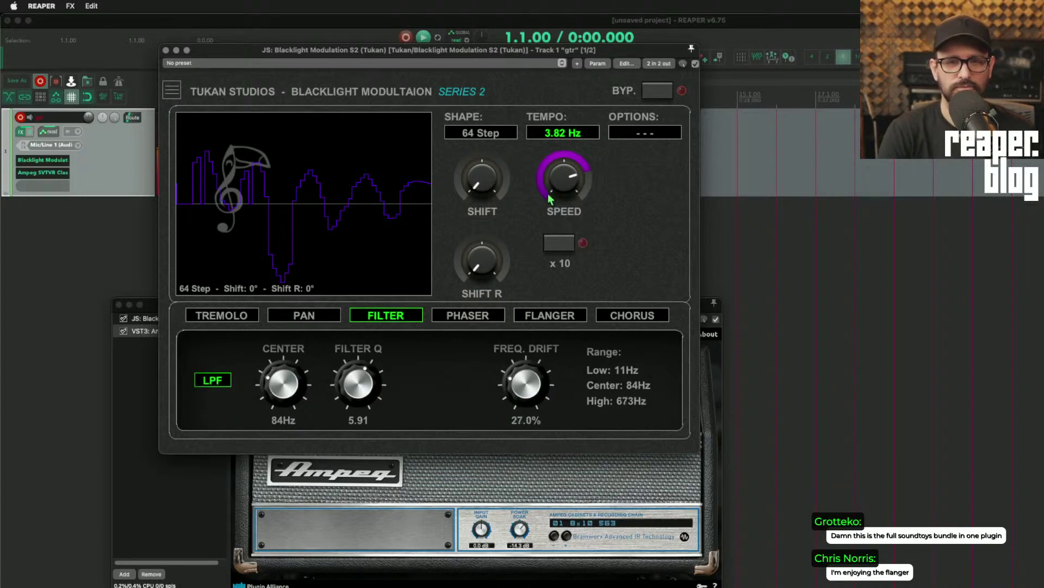
- Slow the LFO to 1.29 Hz and raise the low-pass filter's center frequency to 345 Hz
drag(562, 200, 564, 252)
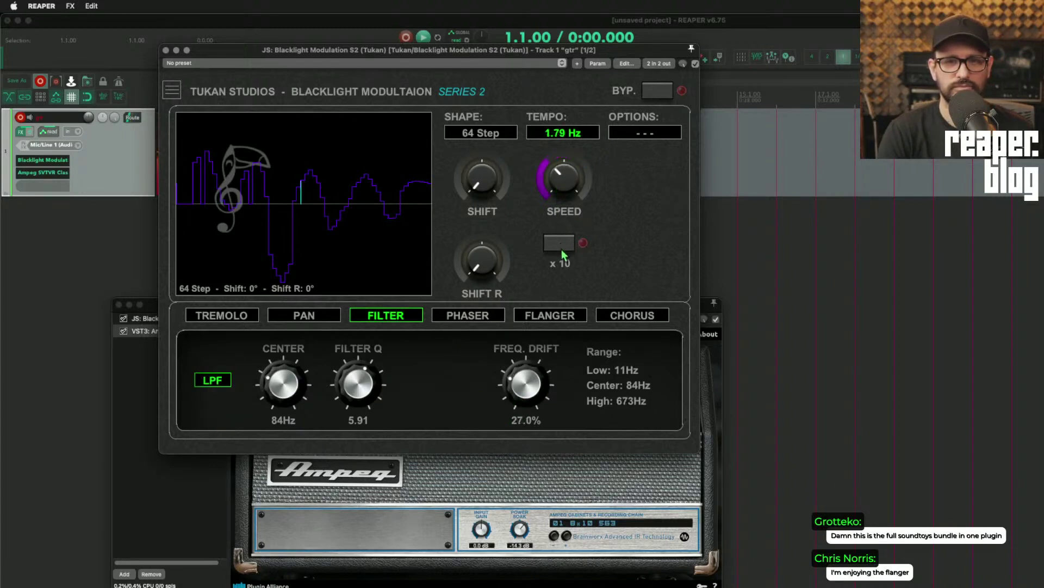
drag(553, 181, 588, 191)
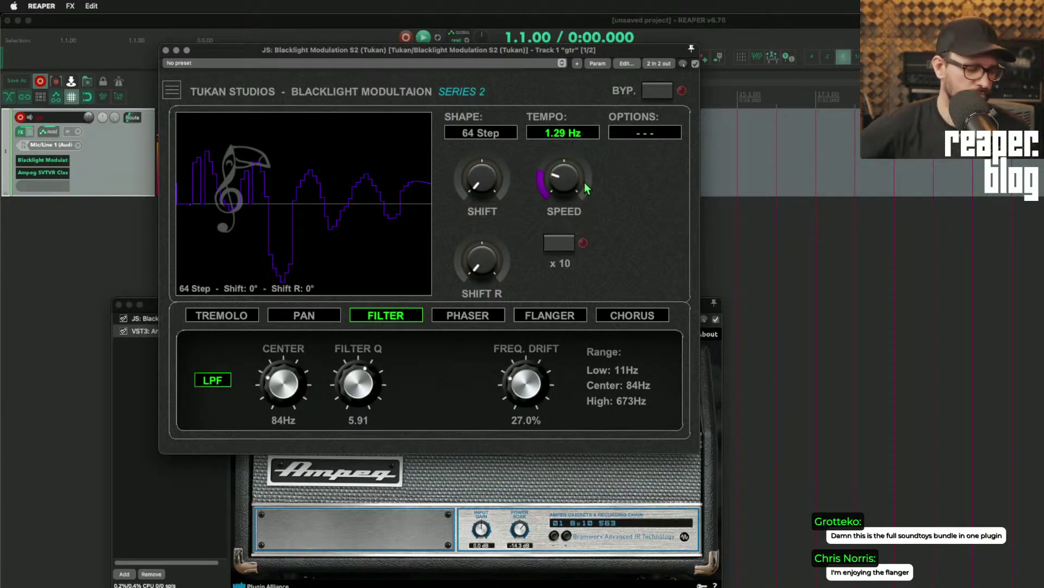
drag(294, 391, 282, 364)
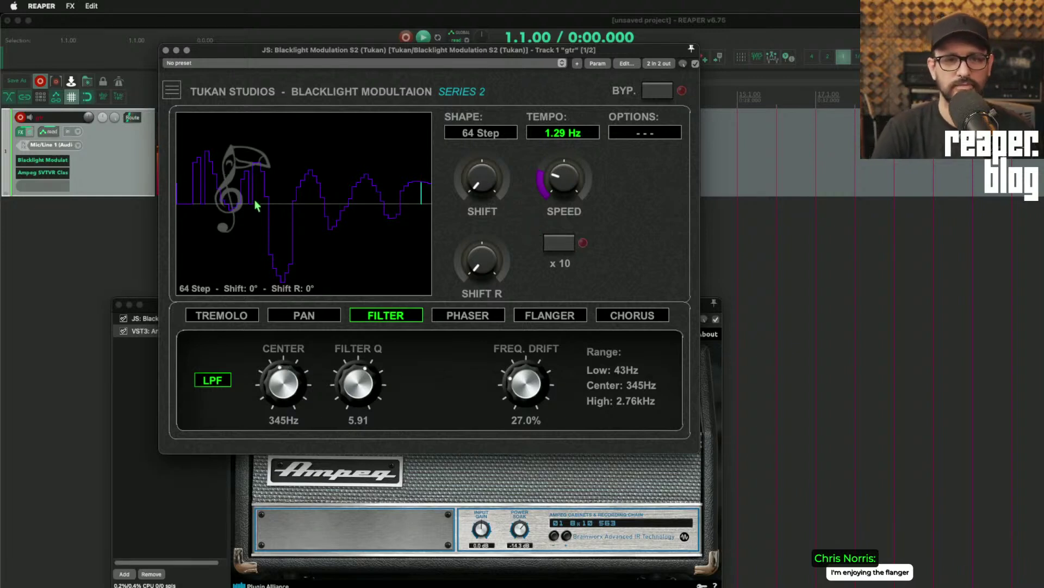
- Redraw the deepest dip of the 64-step LFO waveform so it becomes much shallower
drag(271, 210, 291, 231)
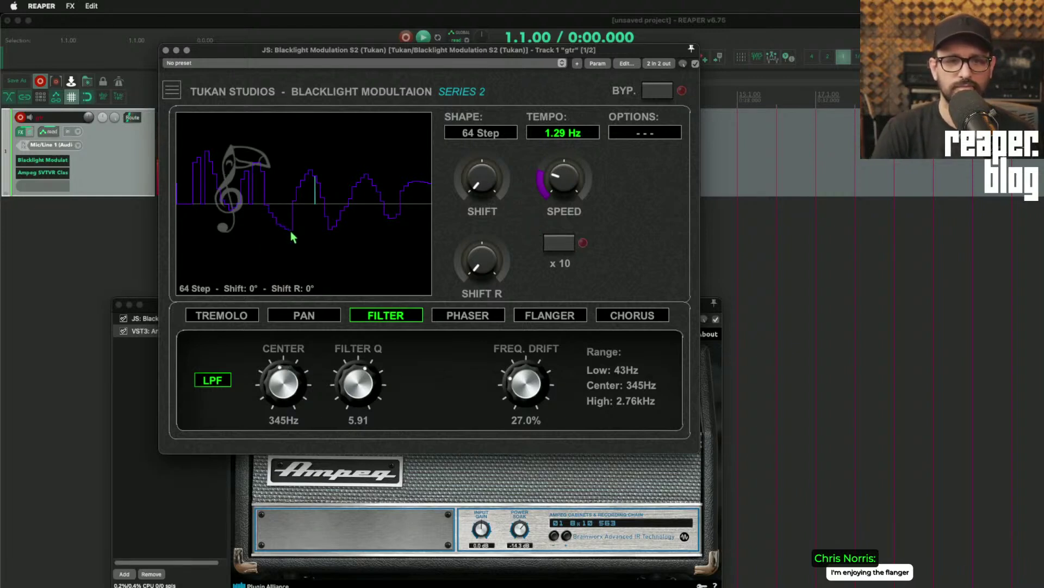
- Change the LFO shape to Ramp Down and set its speed to 1.41 Hz
click(481, 133)
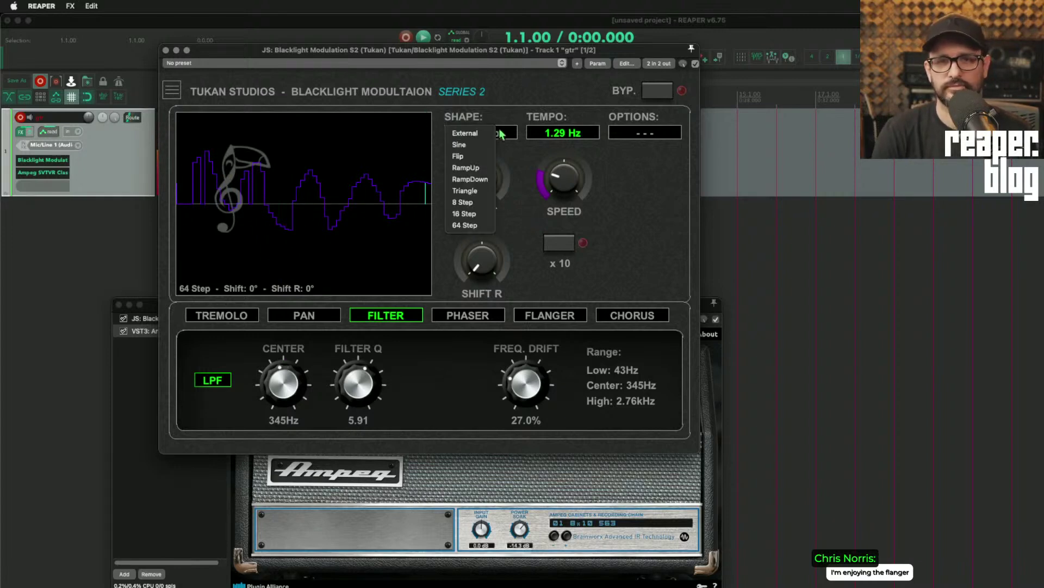
click(477, 180)
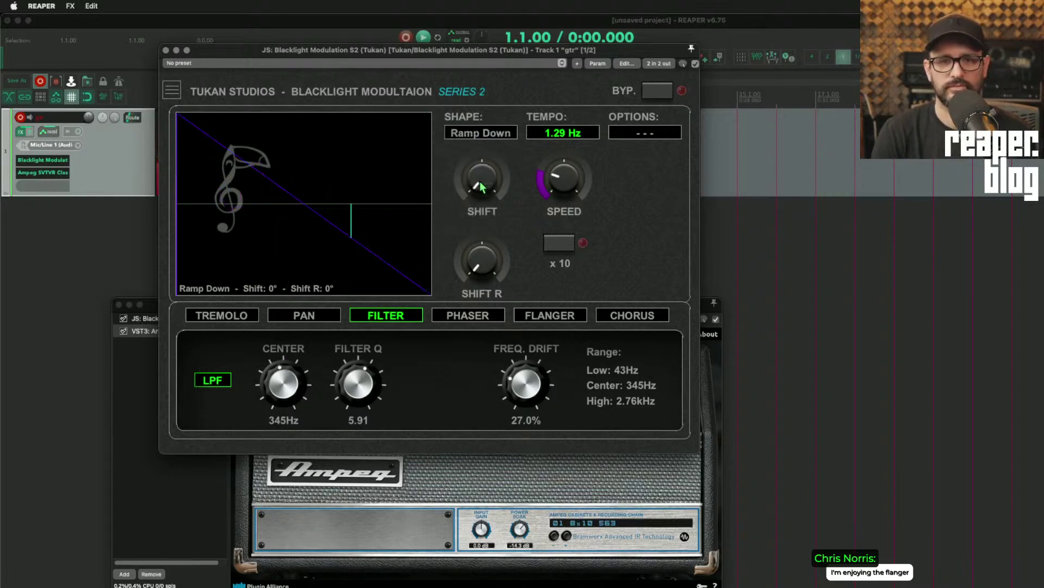
drag(556, 181, 557, 175)
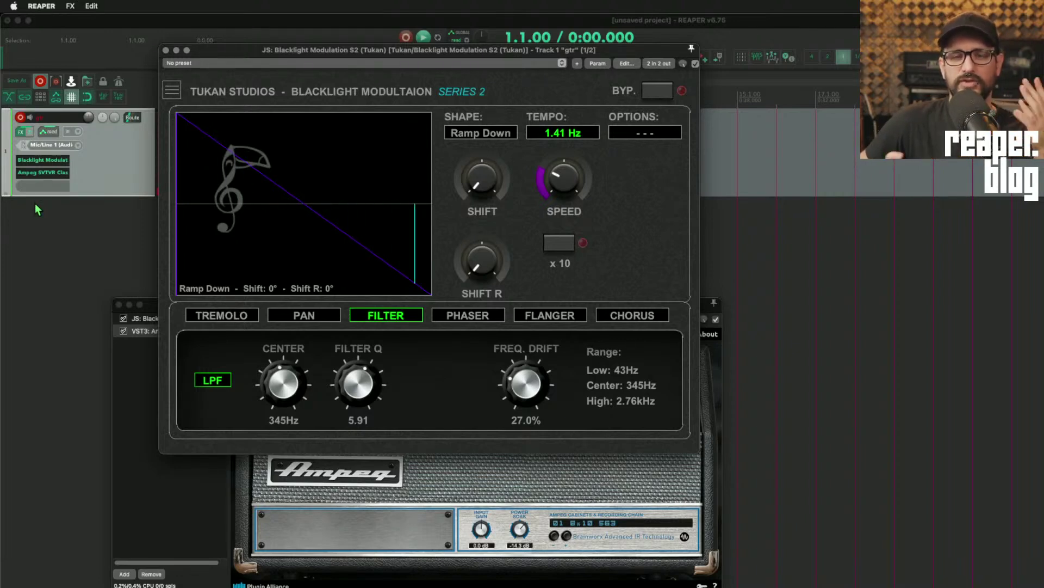
- Try the Triangle LFO shape on the filter, and change the shape to Flip
click(481, 133)
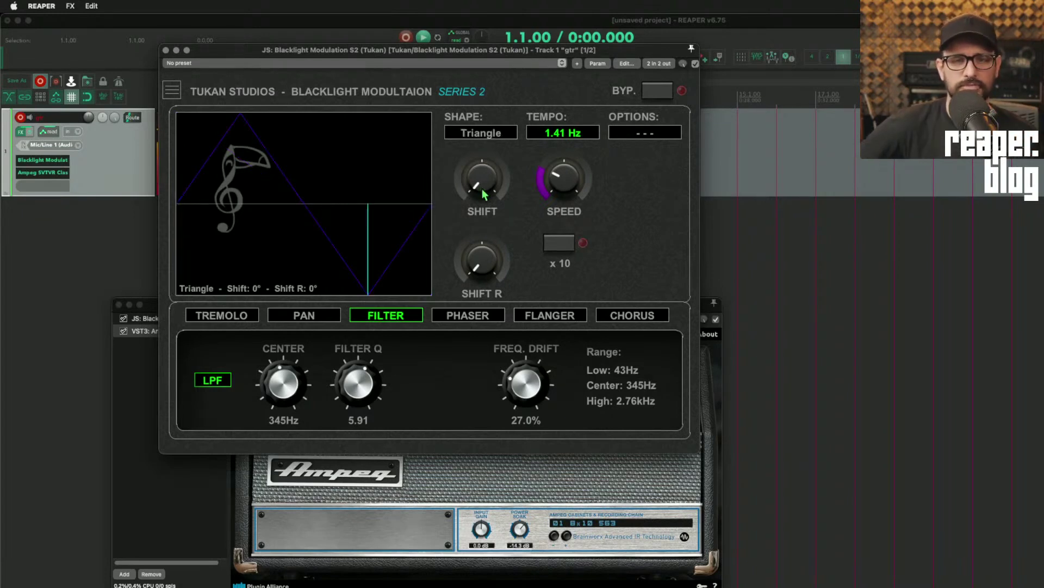
click(493, 133)
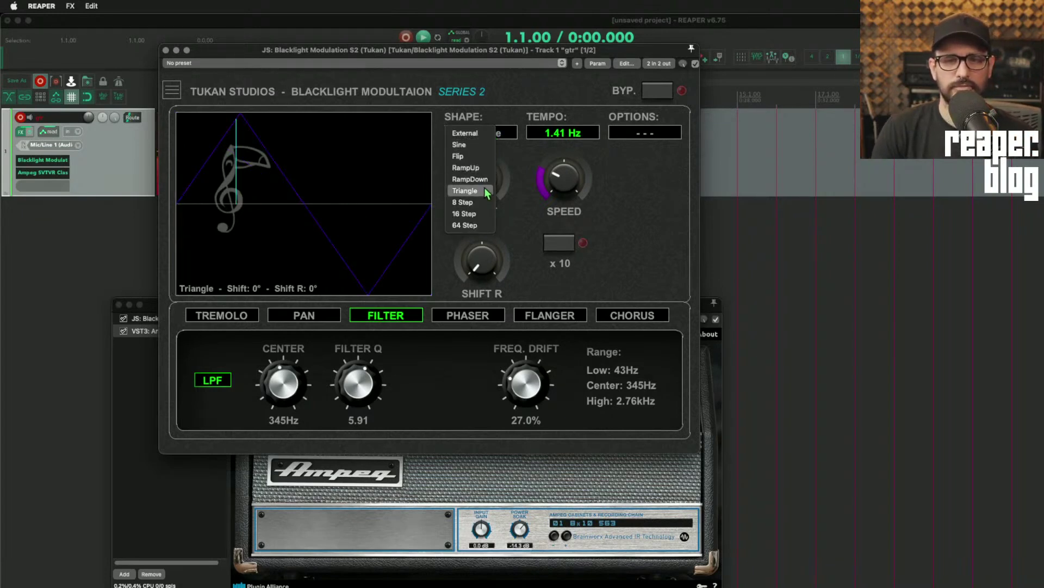
click(481, 157)
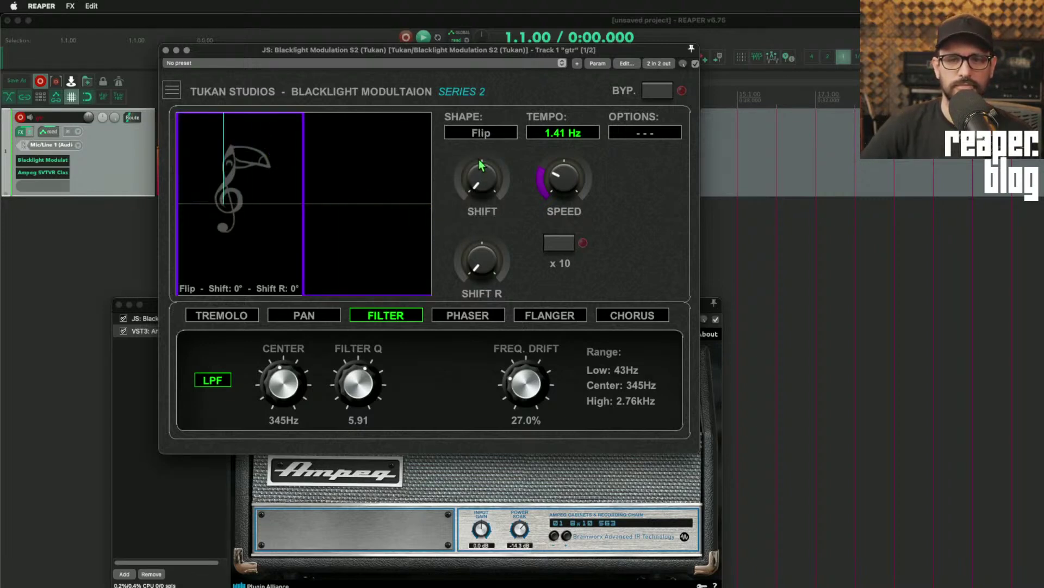
- Turn on the ×10 LFO speed multiplier and switch the modulation mode to Phaser, then to Flanger
click(557, 246)
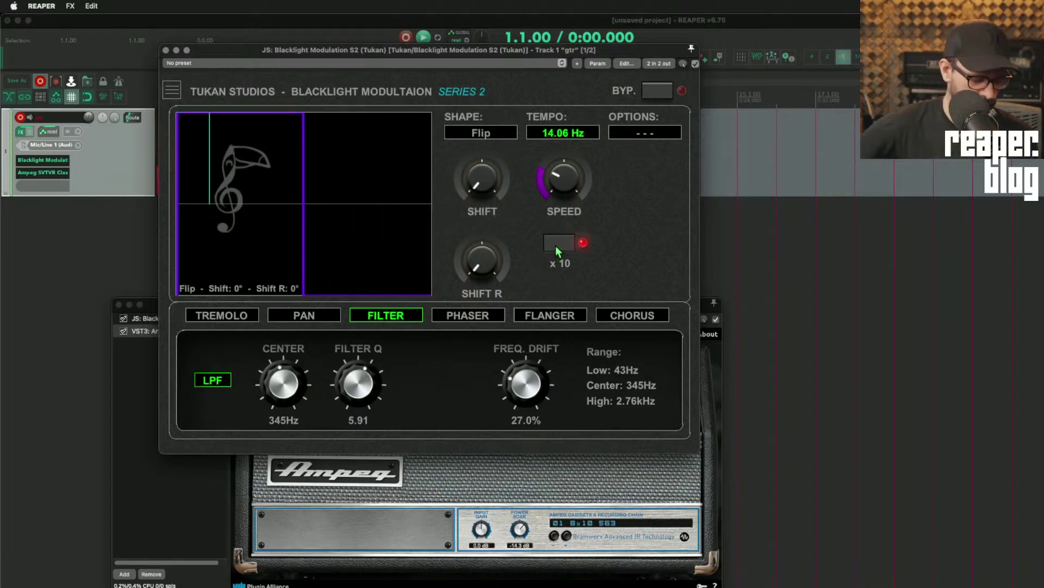
click(466, 316)
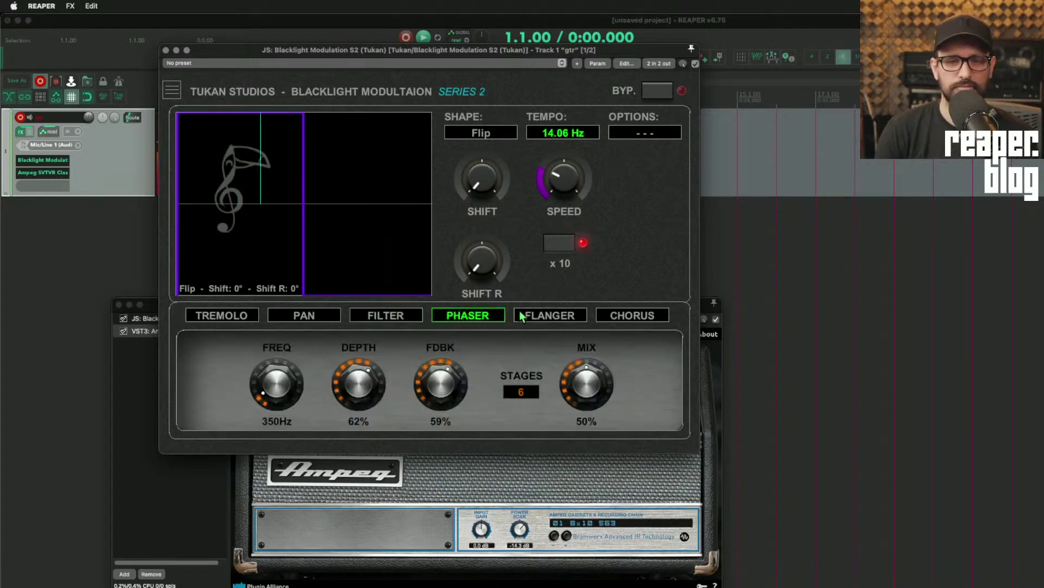
click(542, 319)
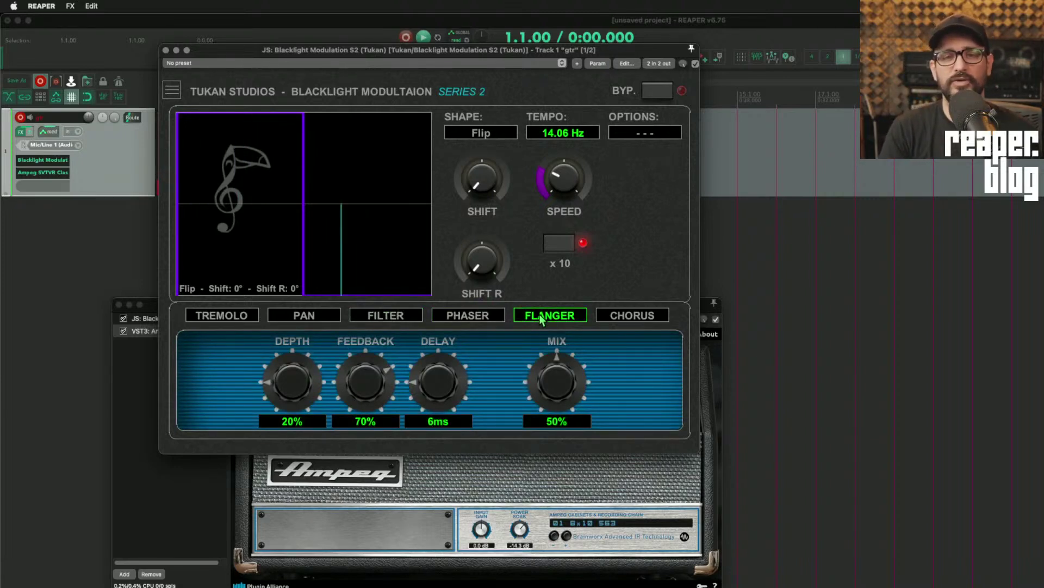
click(450, 134)
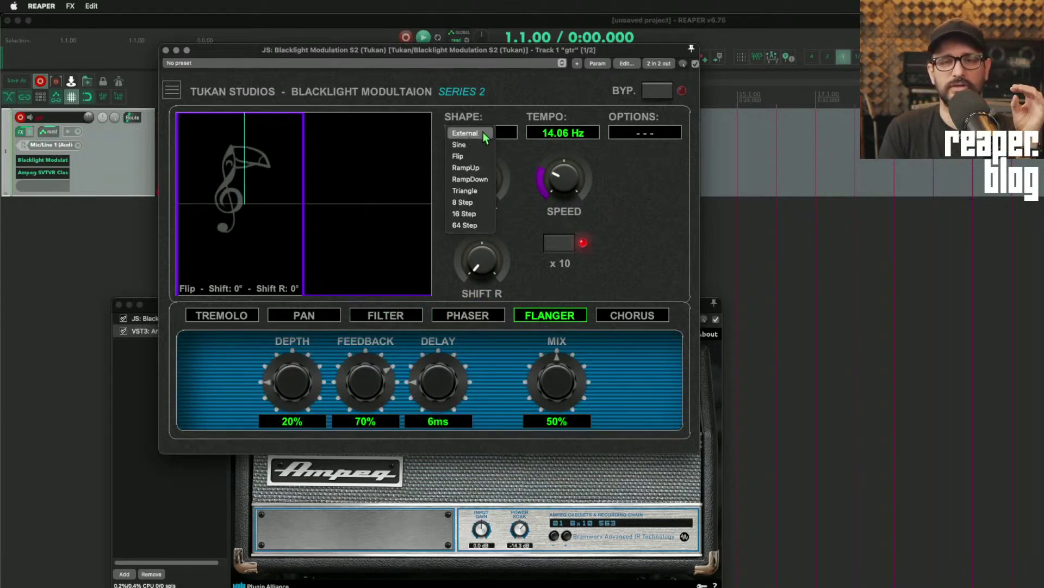
click(463, 156)
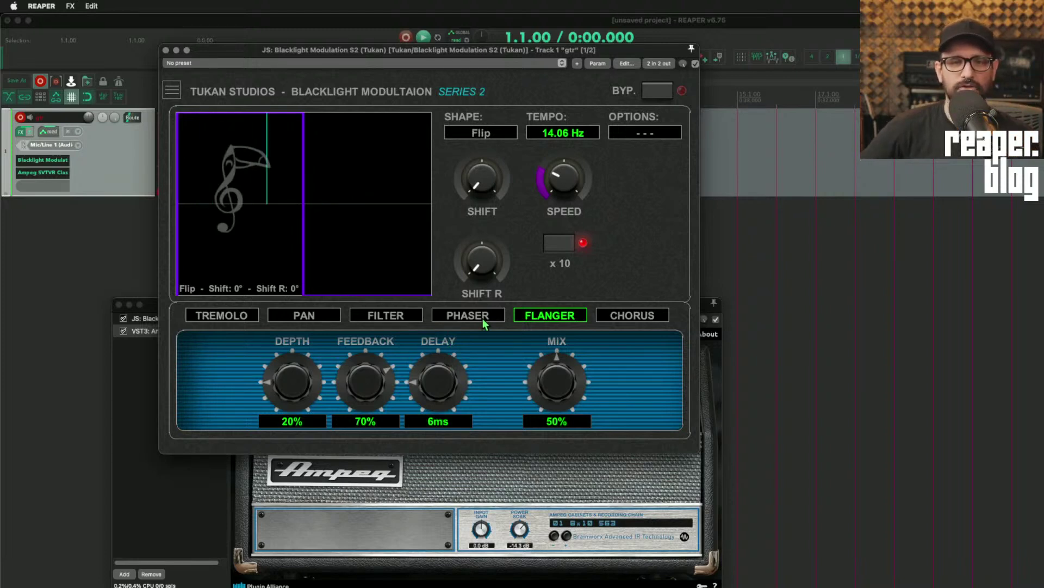
click(488, 135)
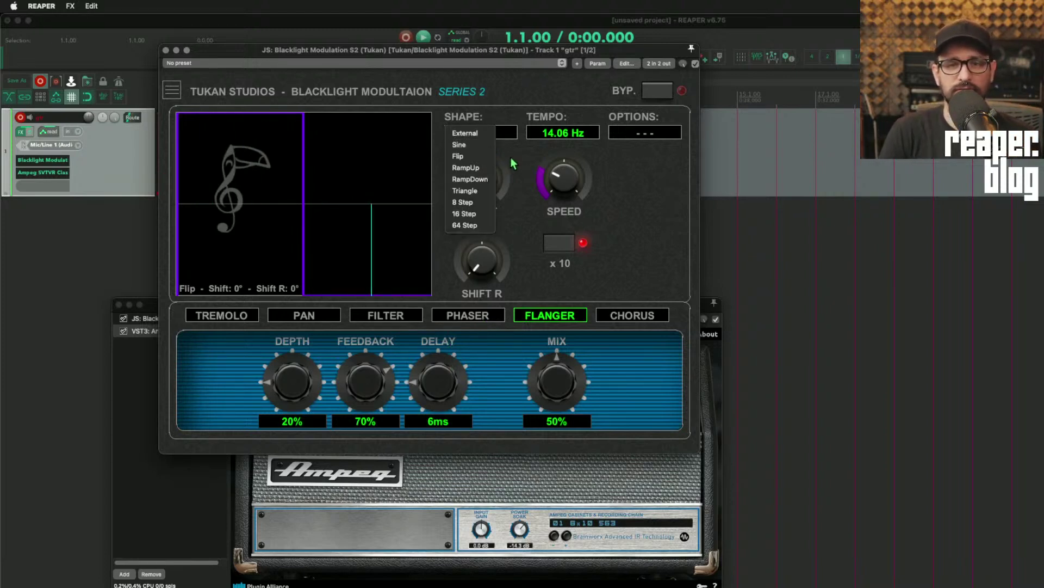
click(479, 156)
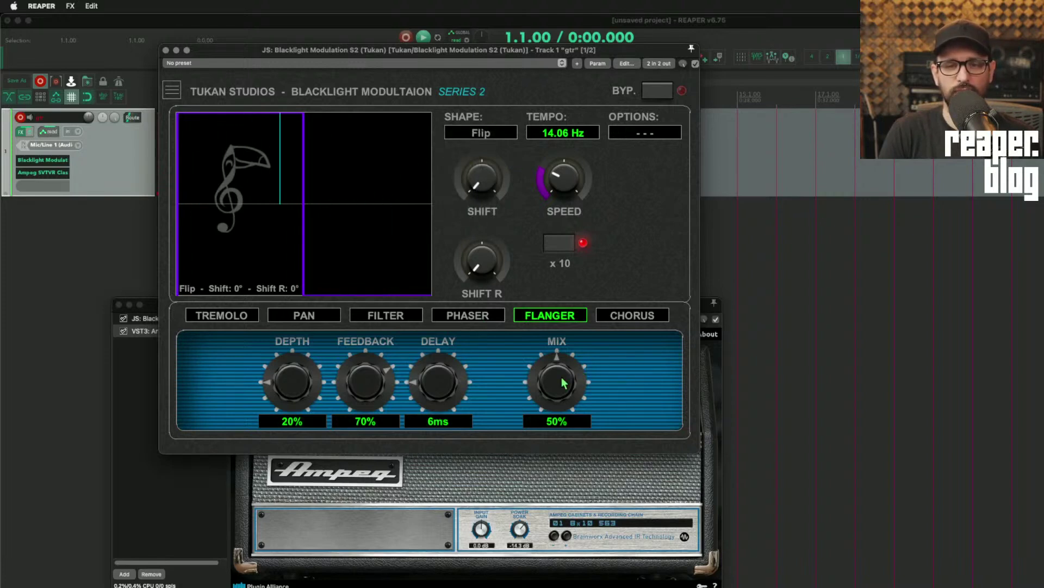
- Set the flanger's mix to 100%, delay to 12 ms and depth to 67%, with the LFO at 3.34 Hz and the ×10 multiplier off
drag(562, 384, 548, 227)
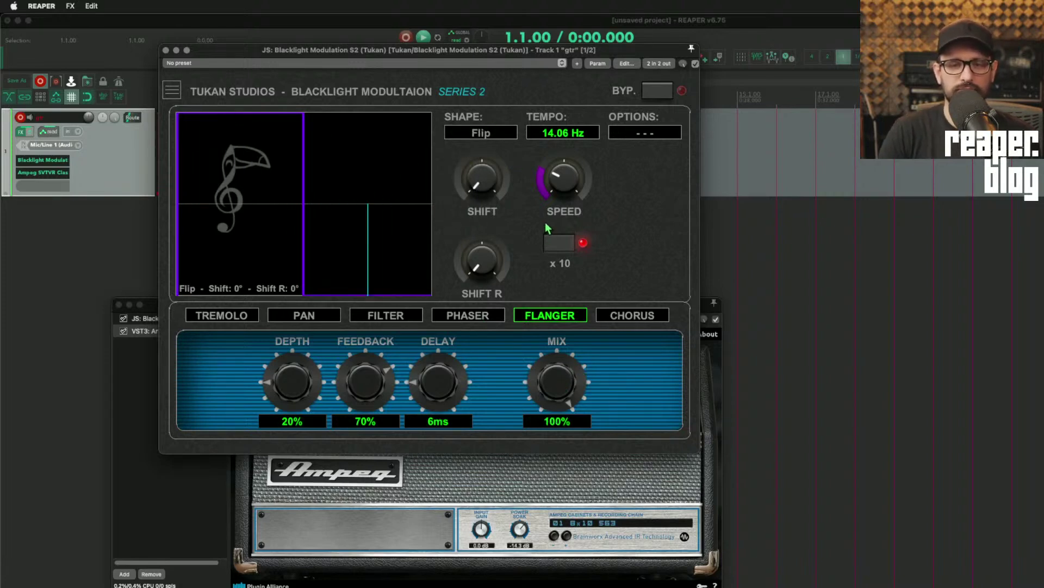
click(558, 243)
drag(561, 182, 592, 130)
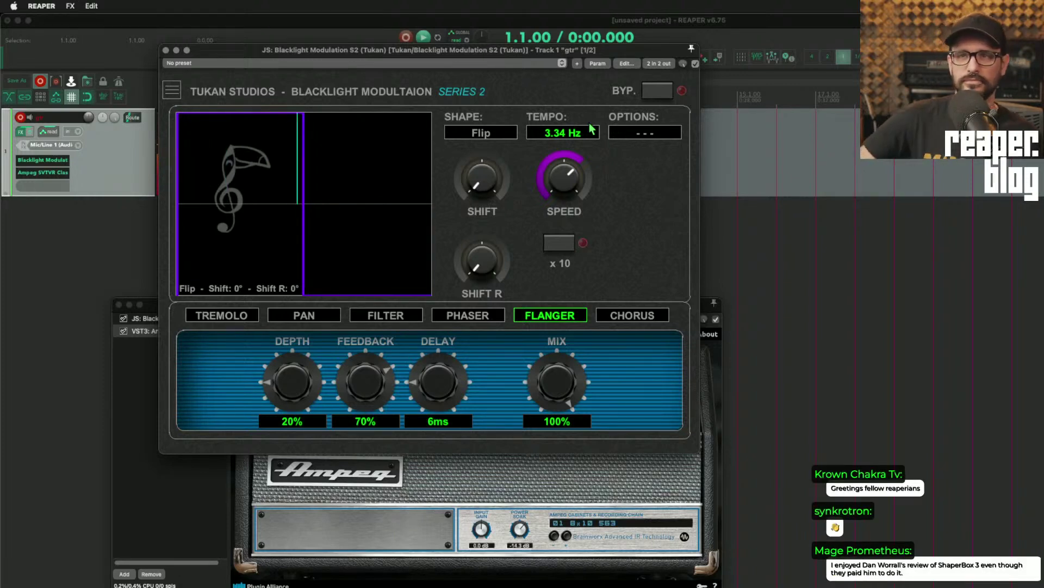
drag(442, 370, 447, 350)
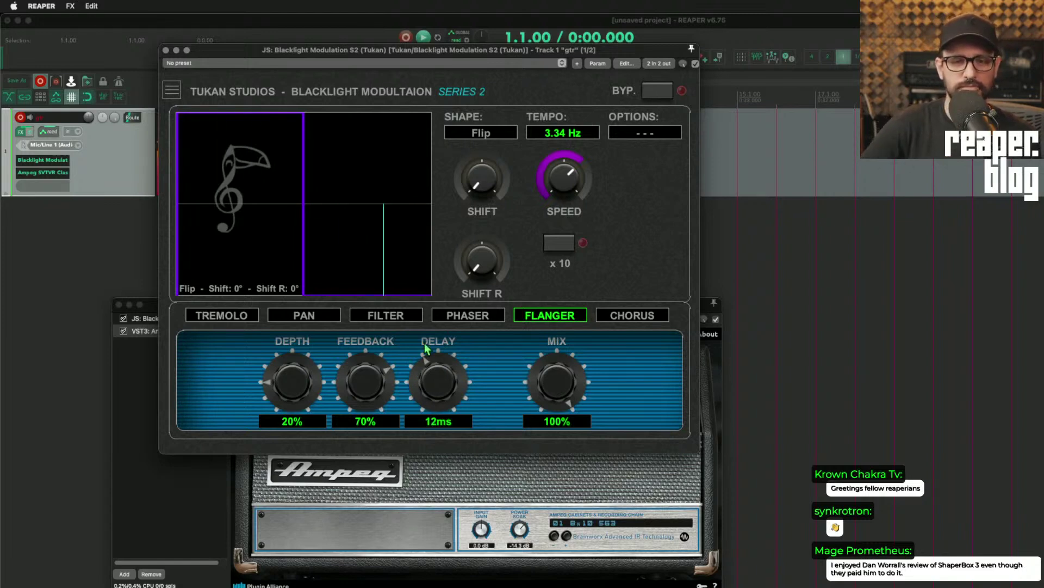
drag(293, 375, 303, 304)
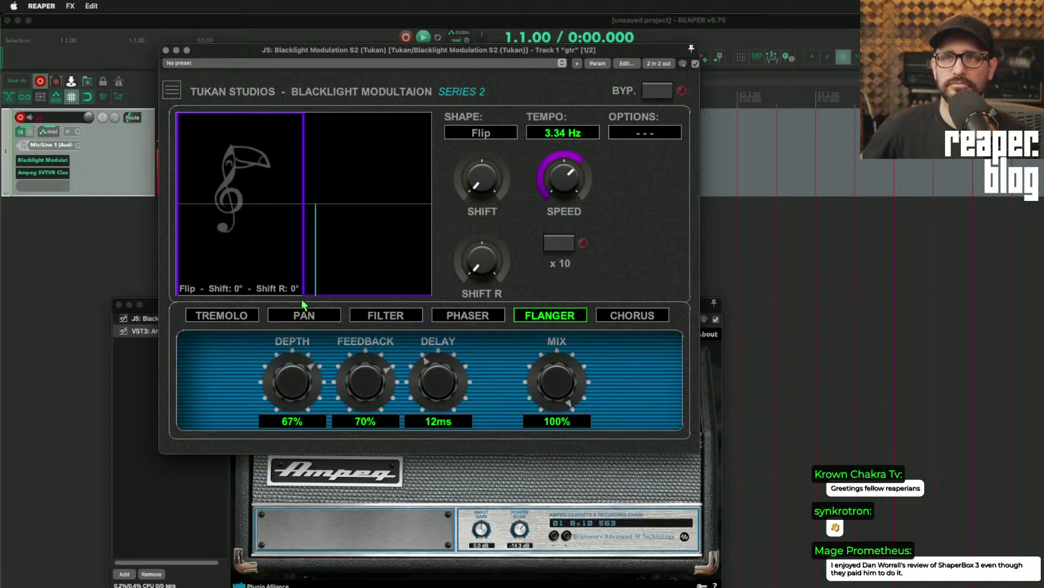
- Switch to Phaser mode and set its depth to 36% and frequency to 1.29 kHz
click(464, 320)
drag(375, 375, 365, 418)
drag(270, 389, 276, 332)
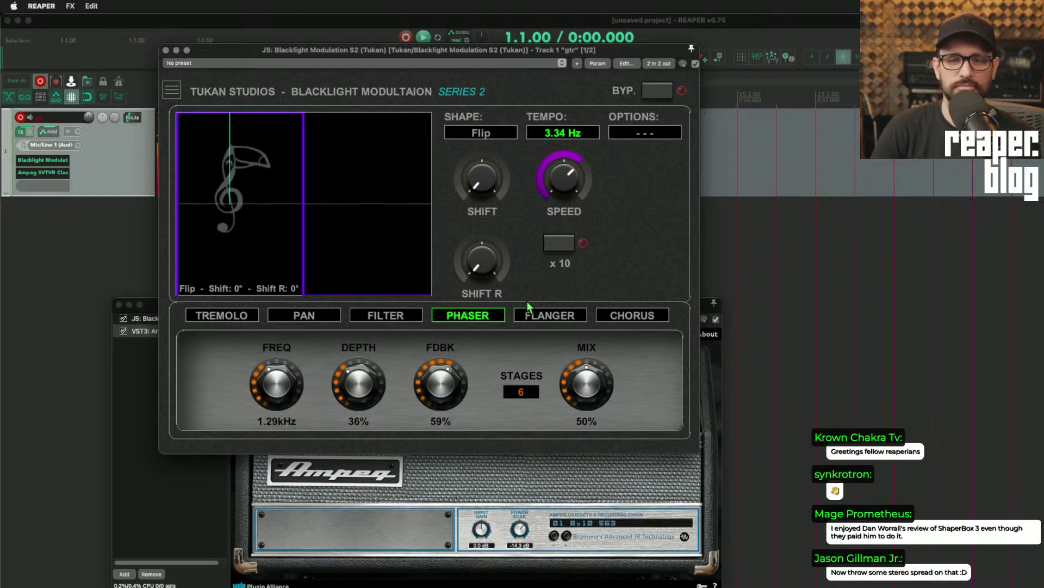
- Return to Flanger mode and offset the right channel's LFO by trying Shift R at 68° and 360°, settling on 318°
click(551, 315)
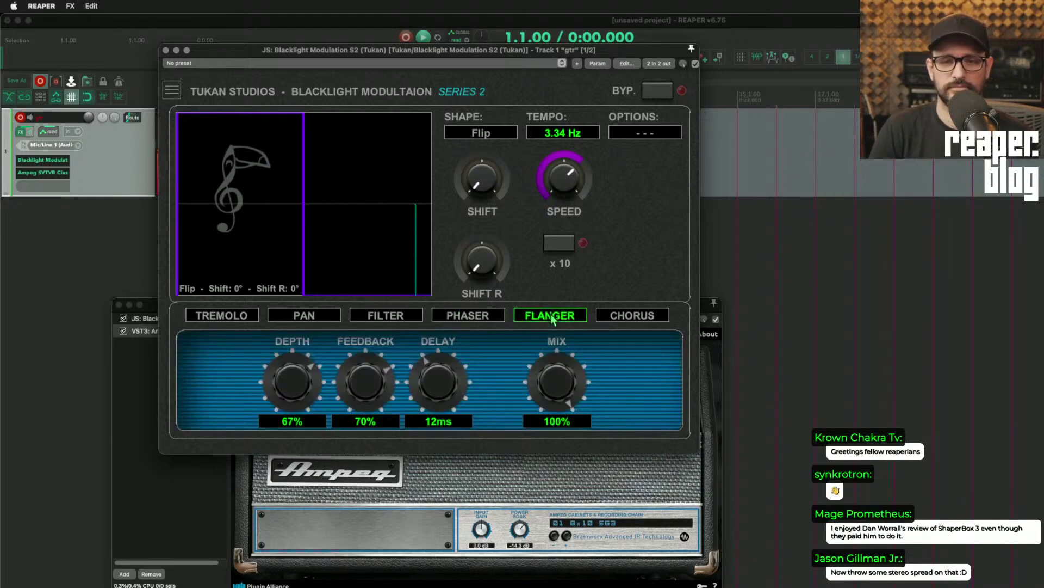
mouse_move(486, 268)
mouse_down()
mouse_move(494, 230)
mouse_move(483, 276)
mouse_up()
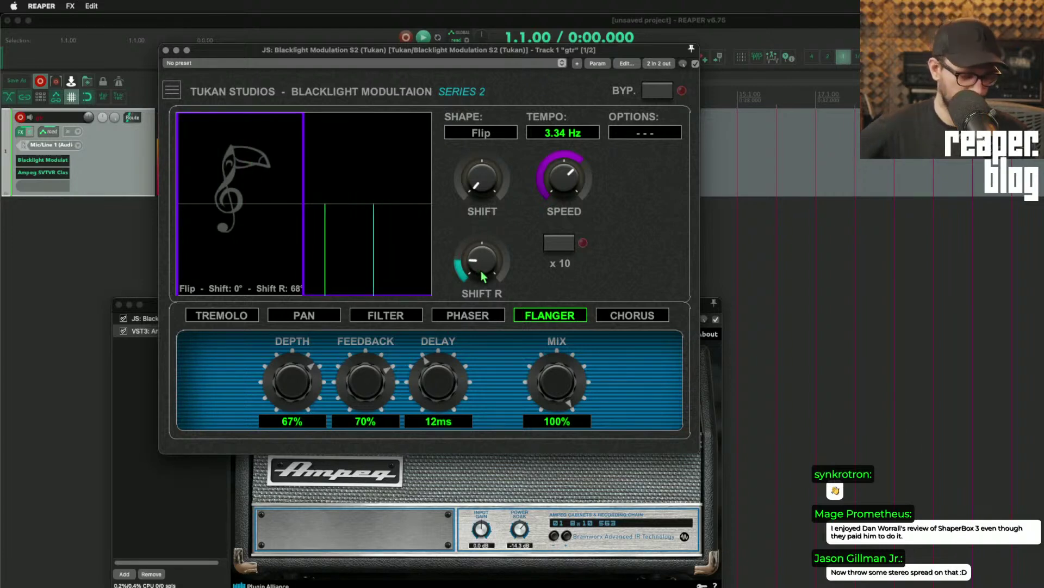
drag(483, 276, 501, 18)
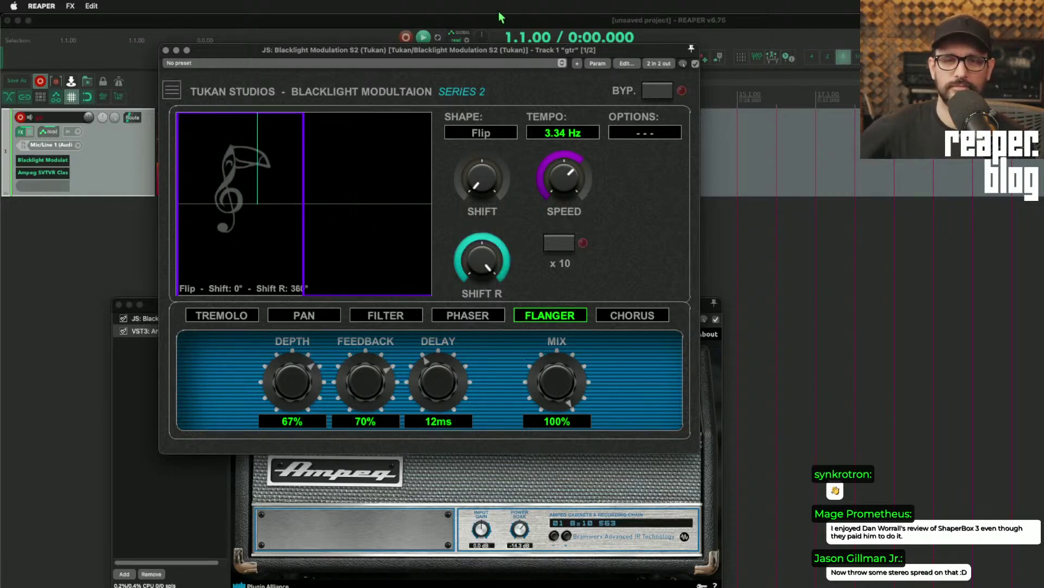
drag(485, 265, 488, 278)
- Set the flanger's delay to 0 ms, depth to 75% and feedback to 38%, with Shift R at 290°
drag(438, 383, 457, 451)
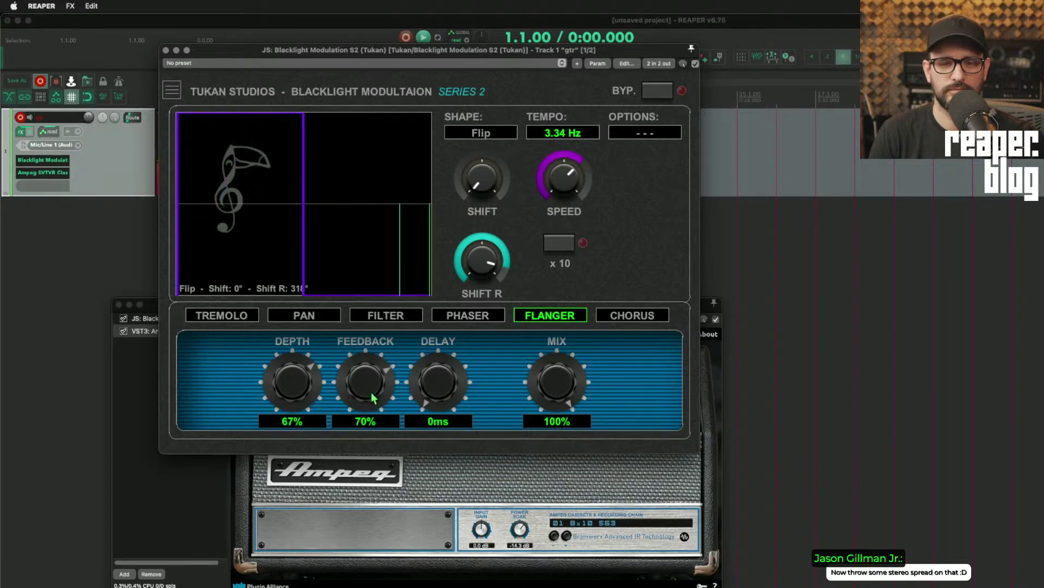
drag(292, 381, 323, 461)
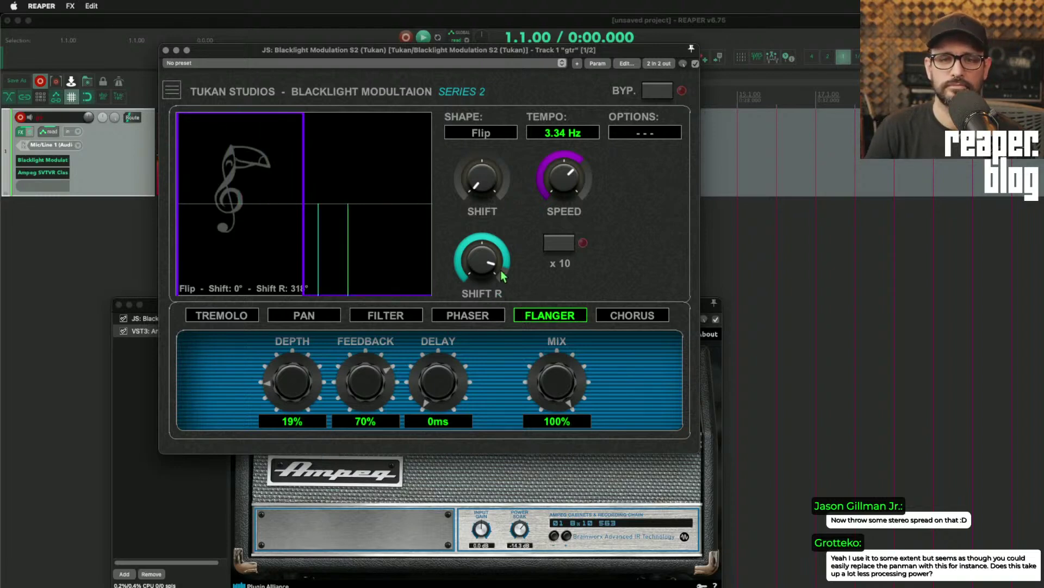
scroll(329, 420, down, 5)
scroll(294, 386, up, 11)
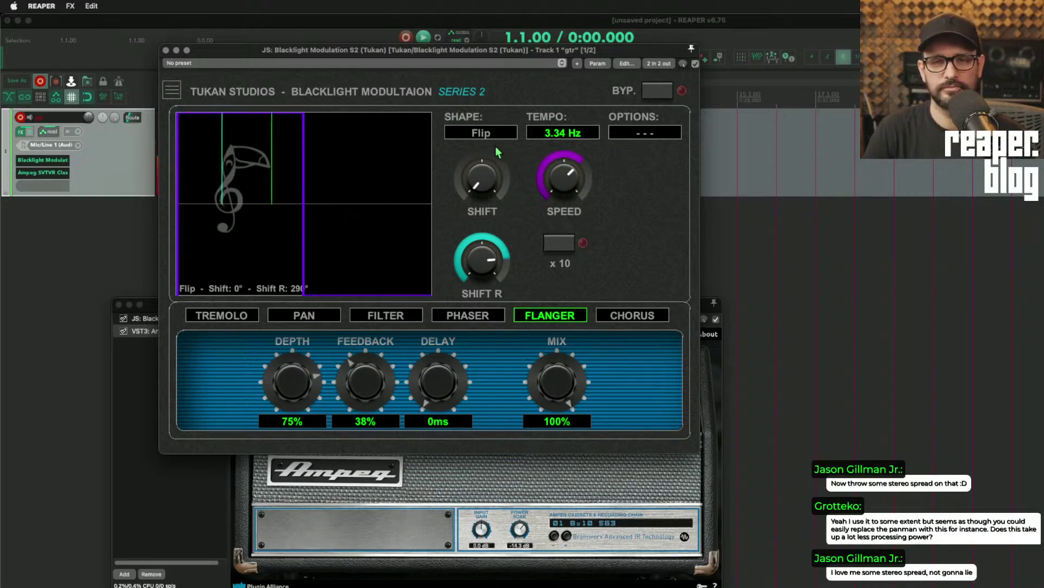
- Change the LFO shape to Ramp Up with Shift R at 248°, and set the flanger's mix to 70% and delay to 18 ms
click(481, 132)
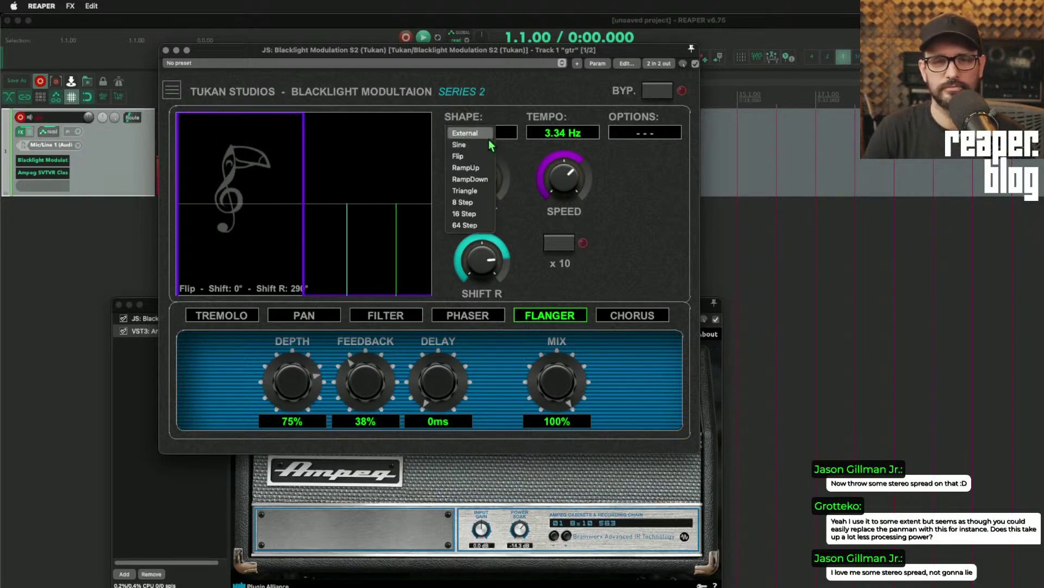
click(483, 171)
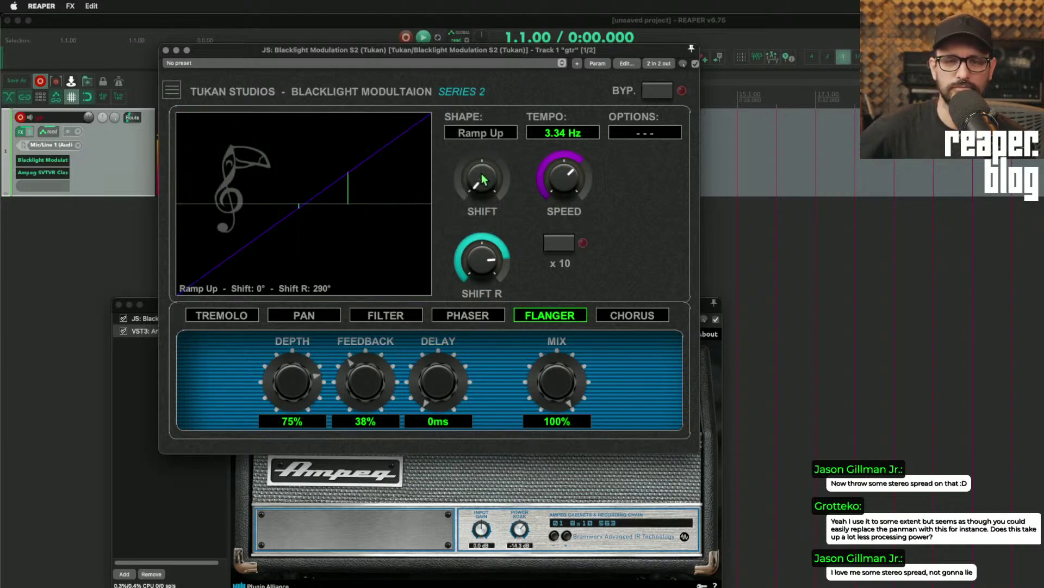
drag(493, 247, 492, 269)
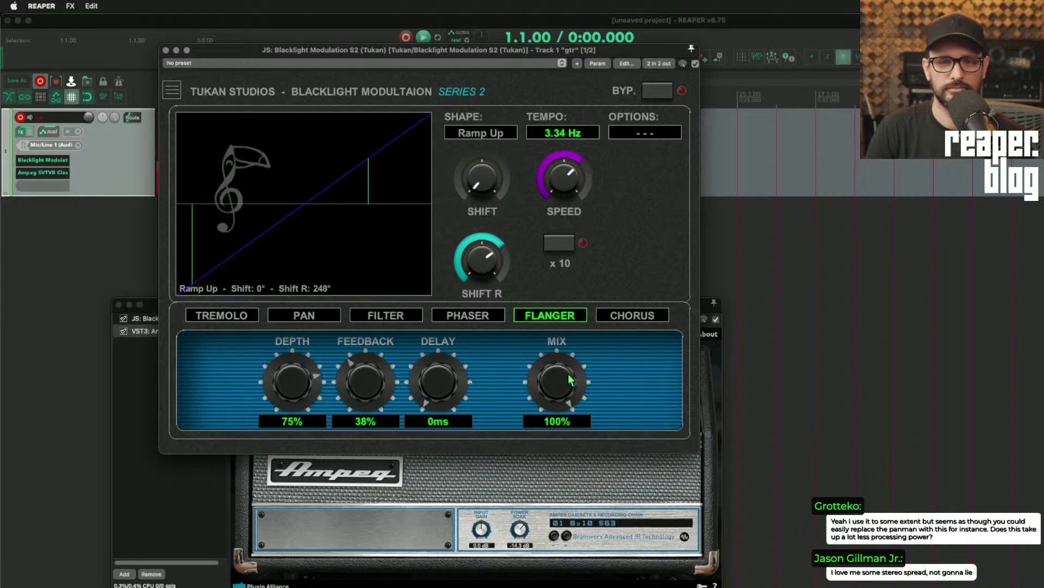
drag(563, 422, 564, 426)
drag(438, 381, 441, 338)
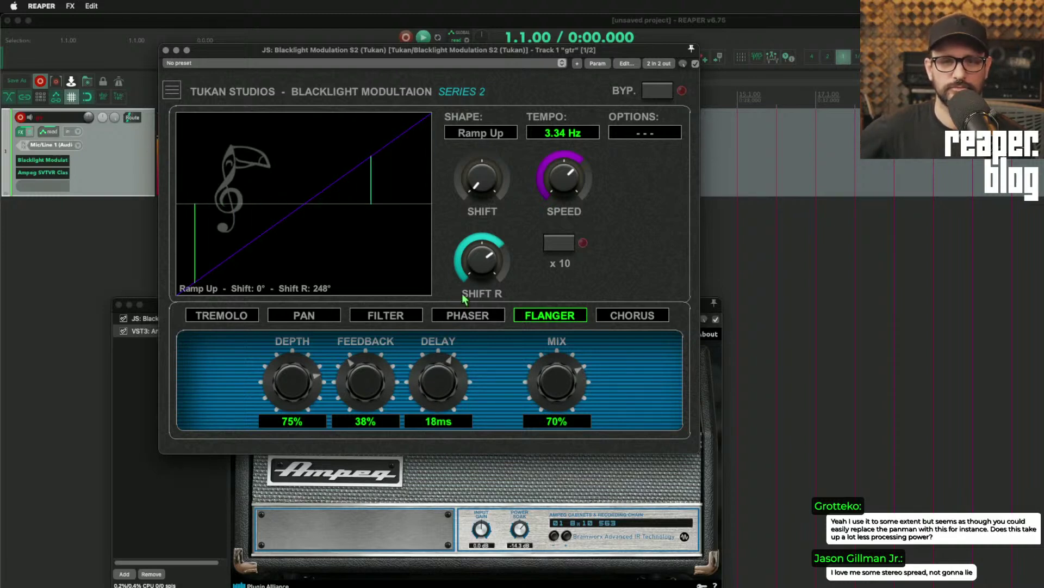
- Change the LFO shape to Triangle and switch to Chorus mode with the tempo synced to 2 Bars
click(481, 133)
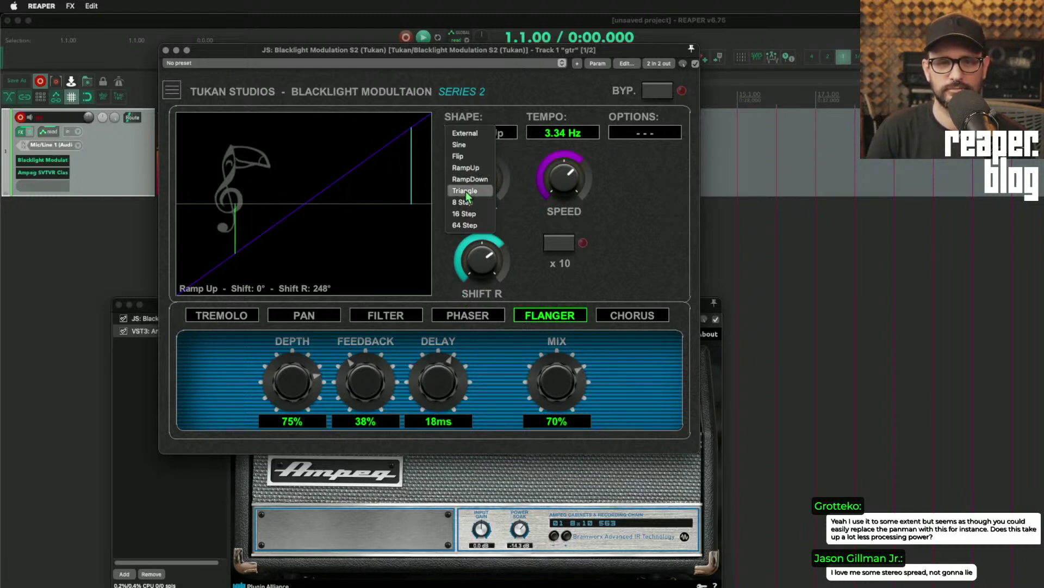
click(468, 197)
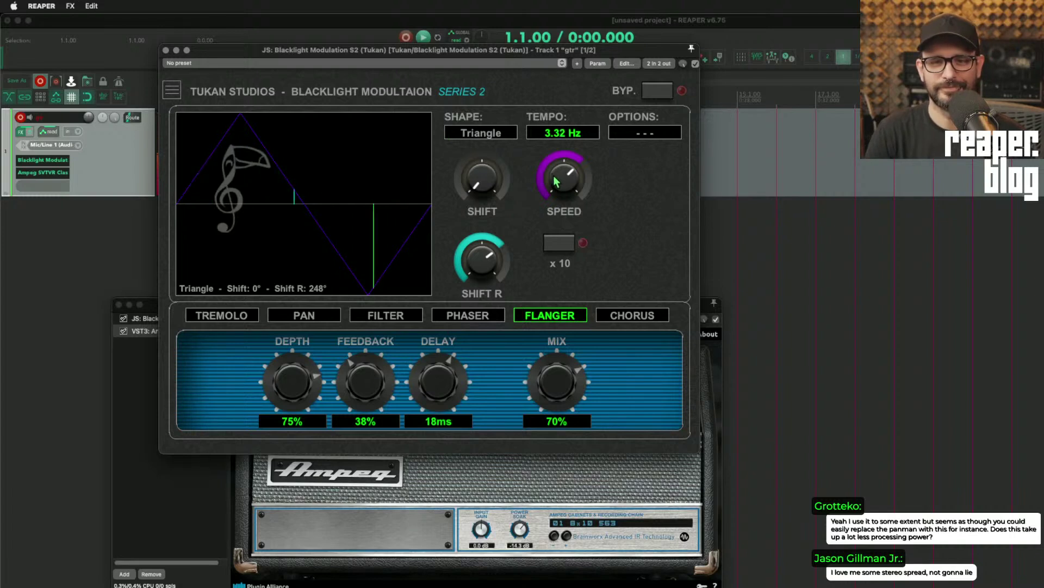
click(623, 321)
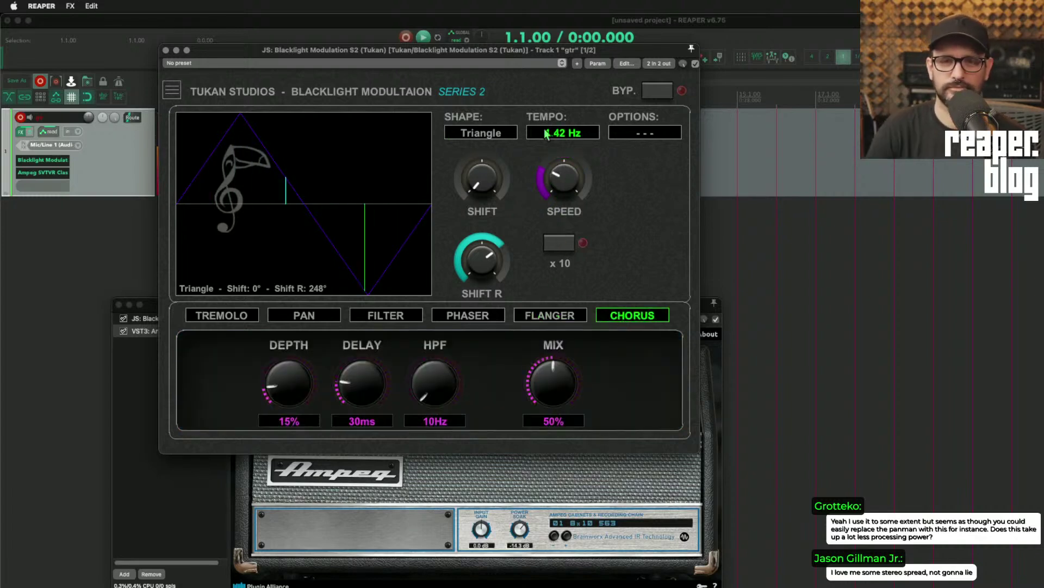
click(561, 135)
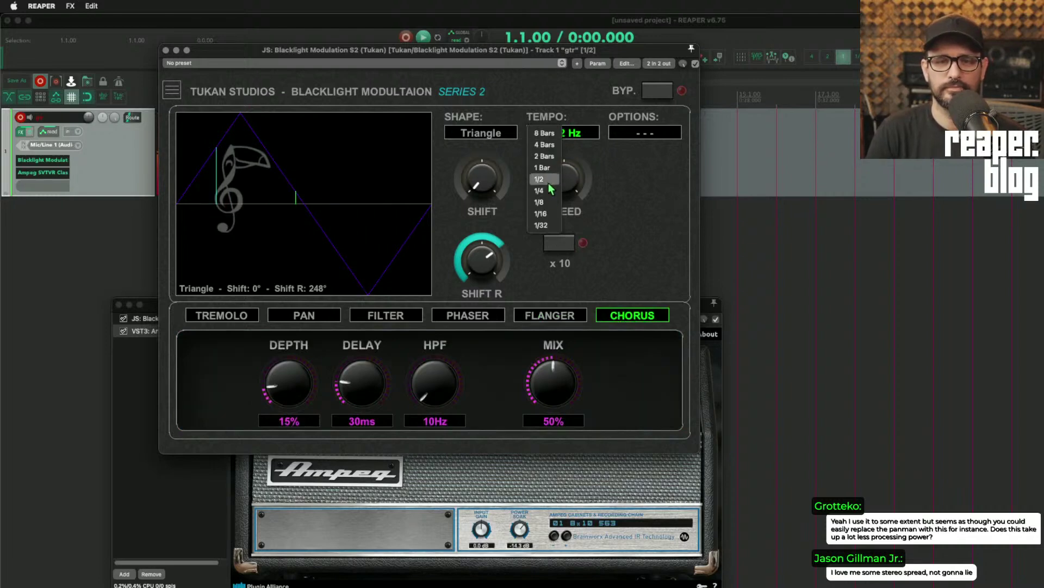
click(552, 158)
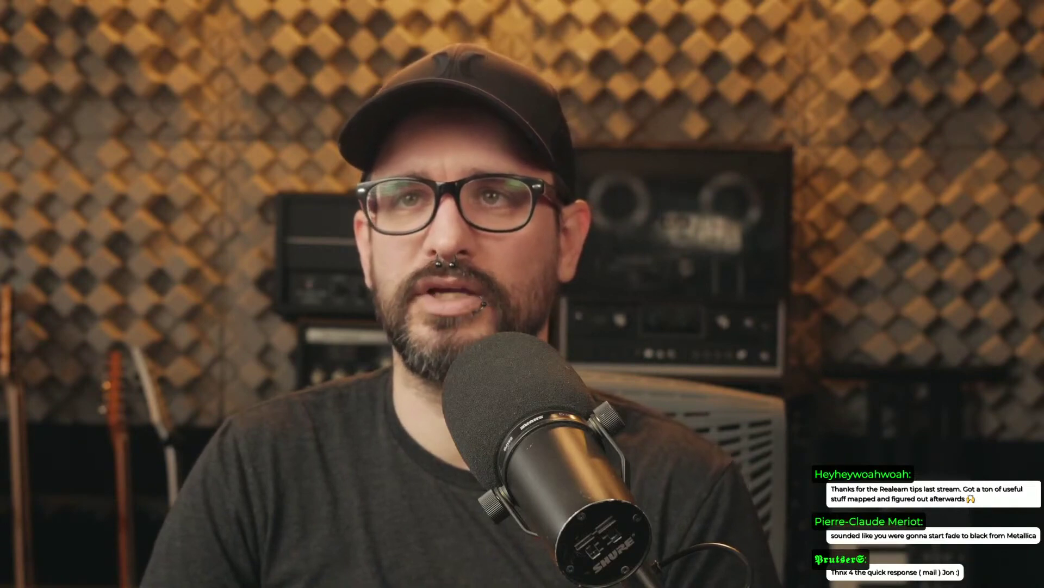
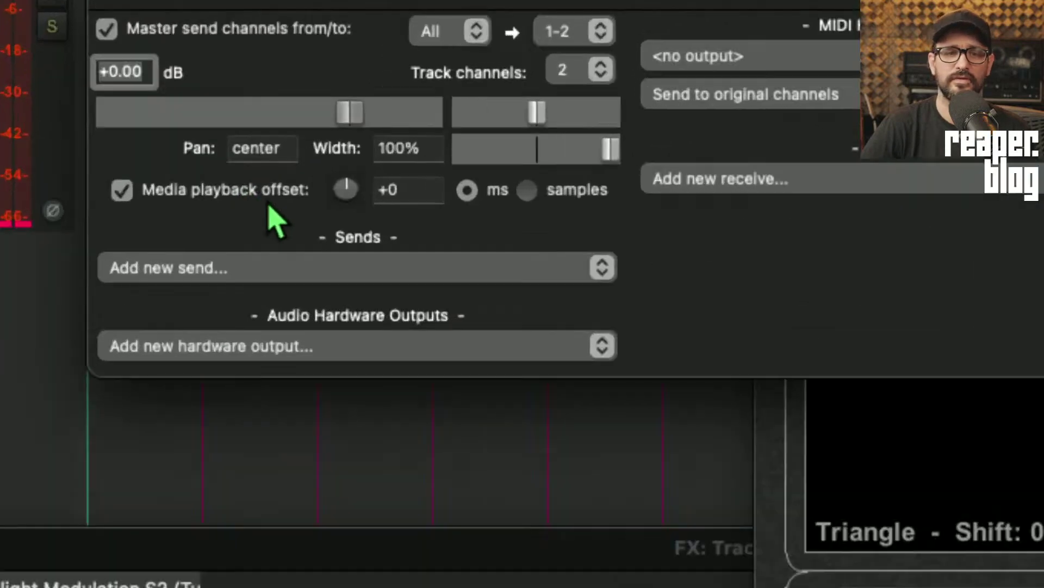
- Disable the media playback offset in the gtr track's routing settings and close the routing window
drag(316, 186, 316, 218)
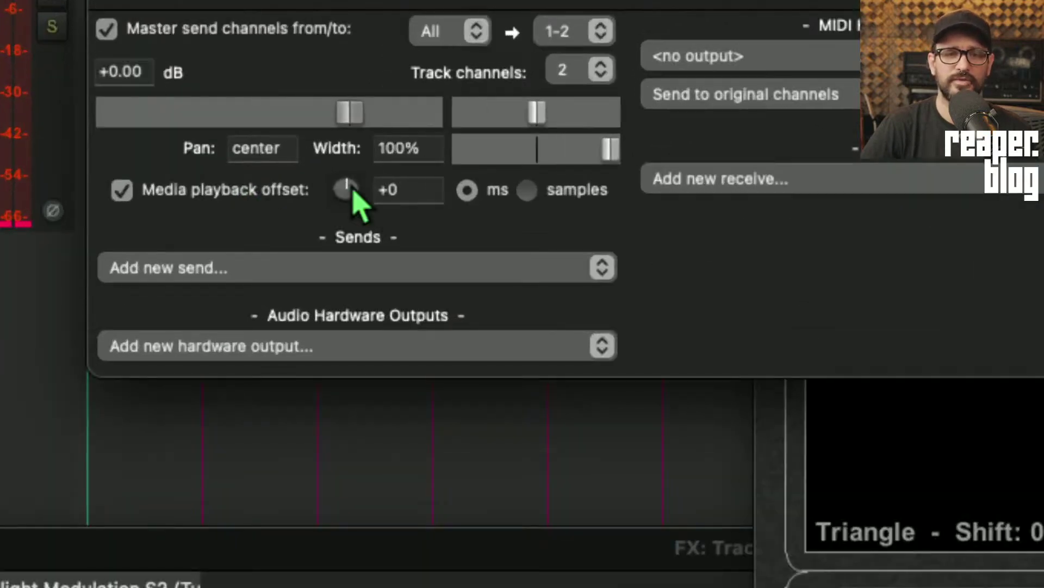
click(247, 190)
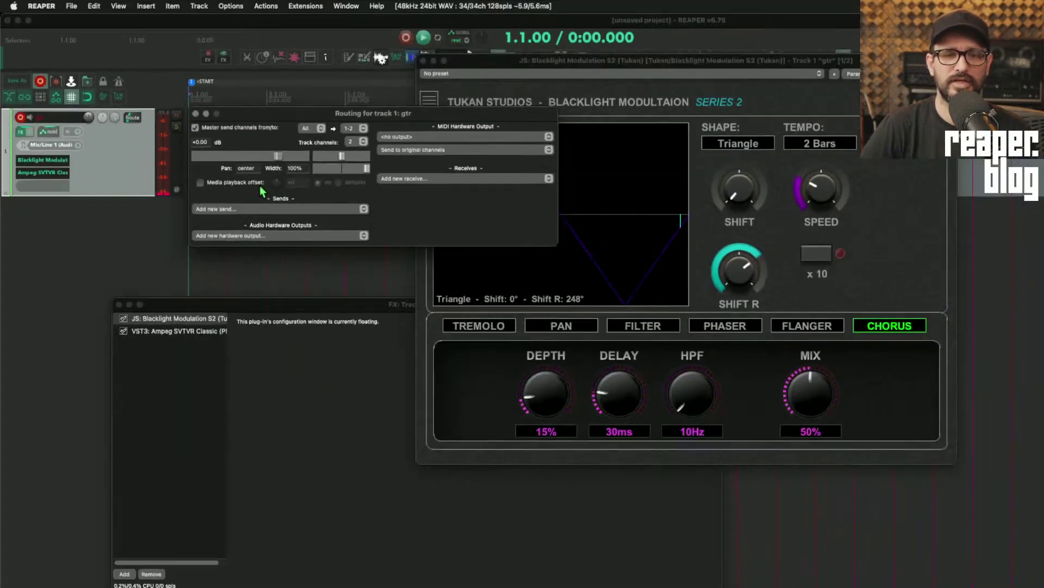
drag(285, 111, 328, 229)
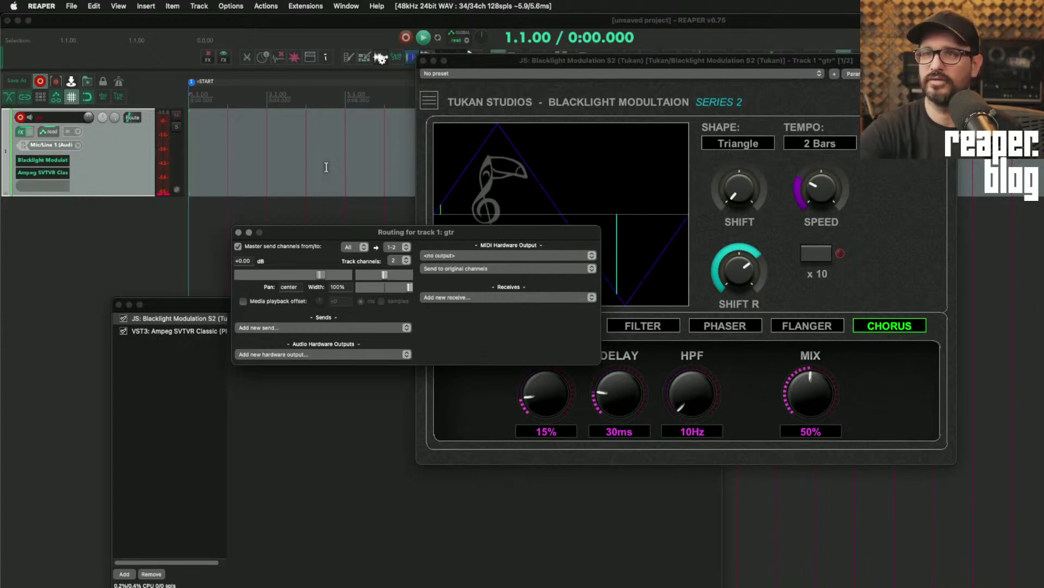
click(109, 119)
click(132, 118)
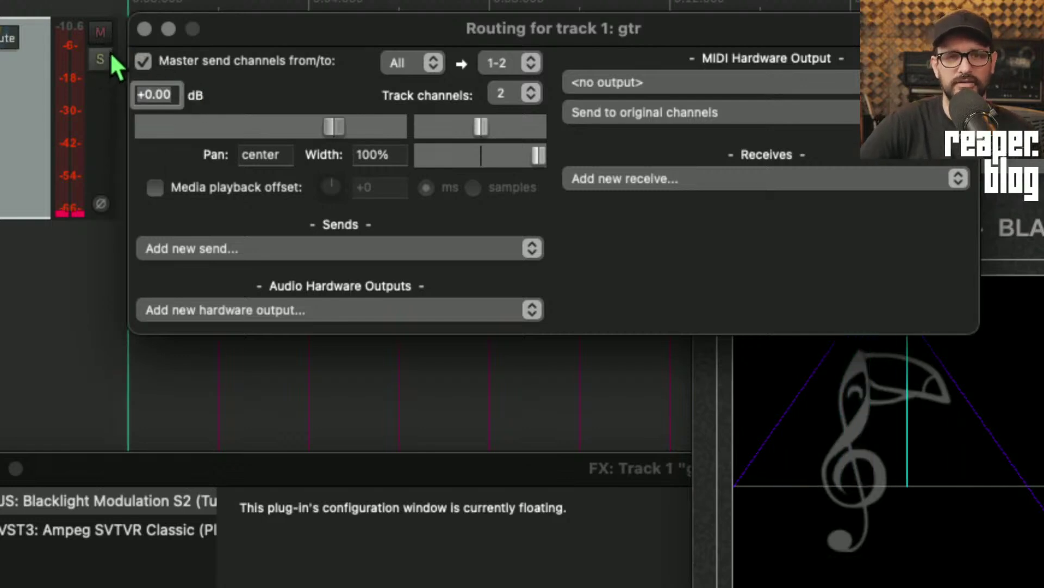
click(144, 29)
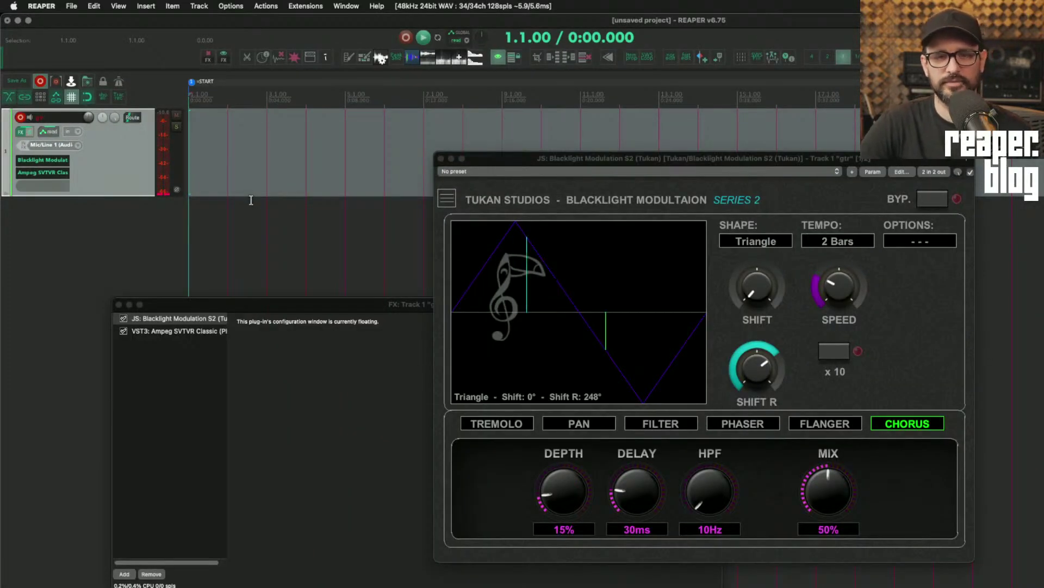
- Switch the plug-in to Tremolo mode with Shift R at 0° and reposition its window slightly
click(670, 427)
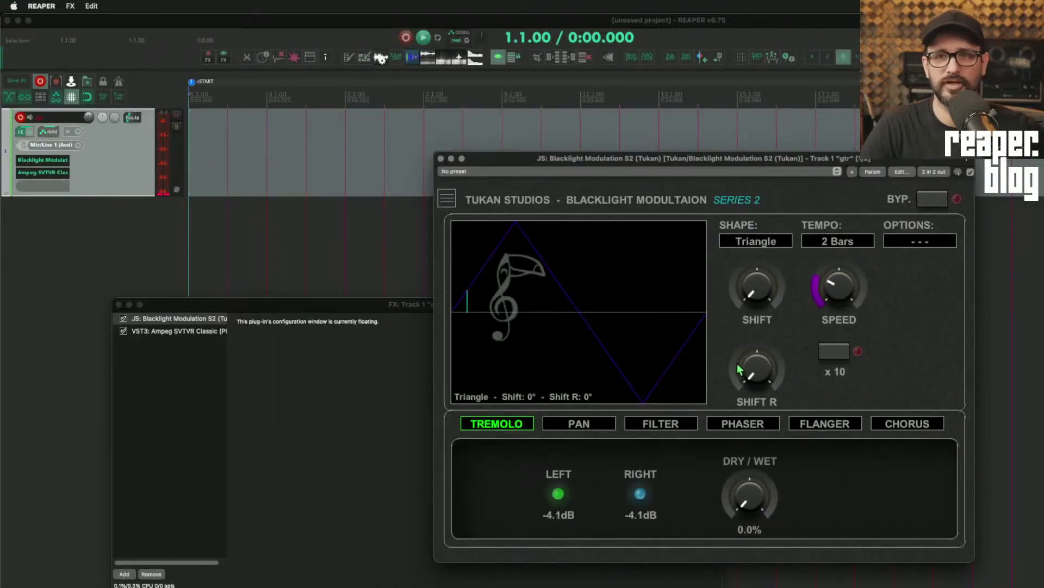
drag(599, 158, 589, 161)
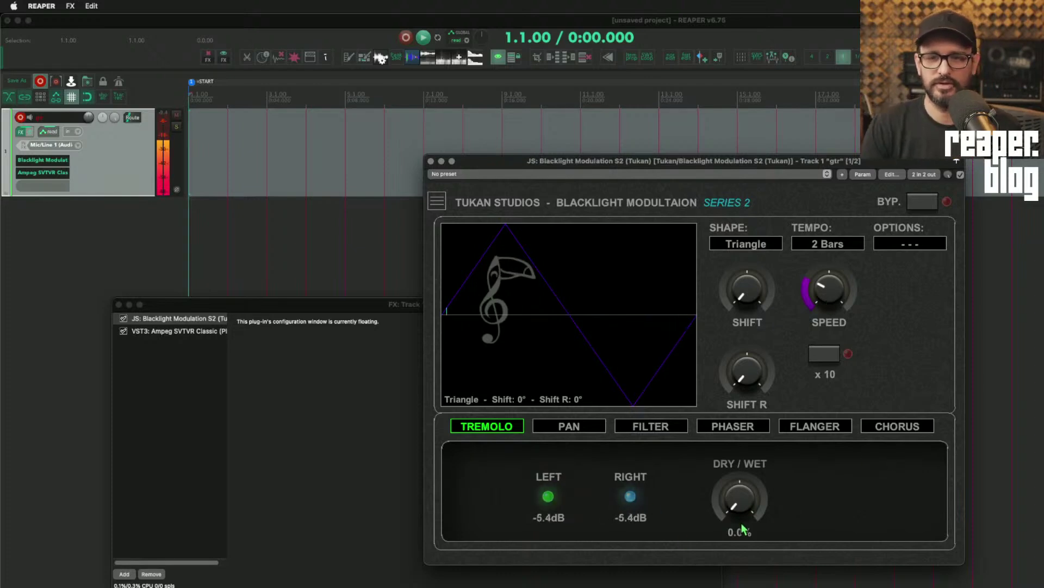
- Raise the tremolo's dry/wet mix to 75.7%
drag(744, 530, 762, 416)
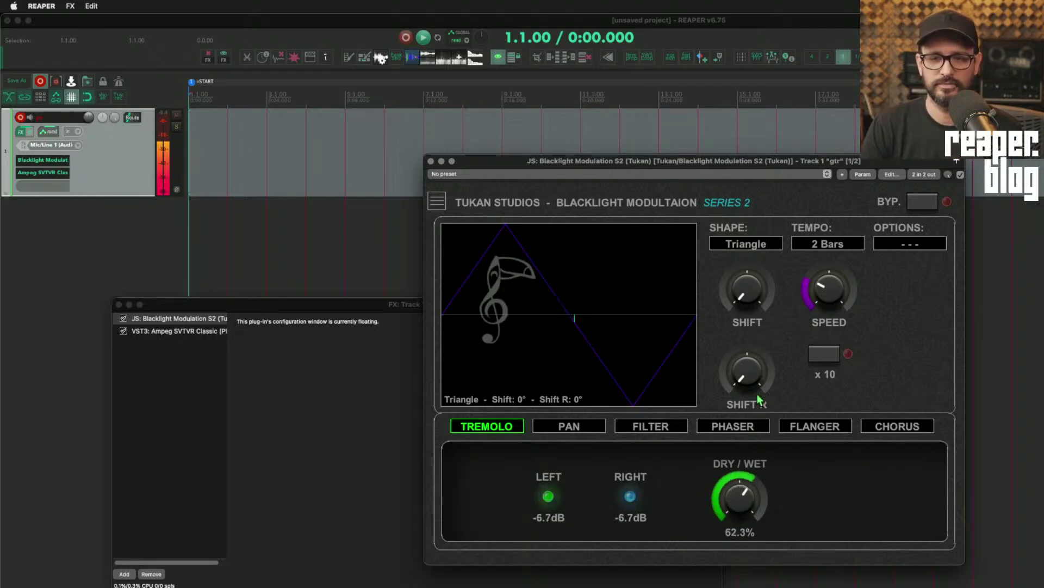
drag(759, 503, 745, 482)
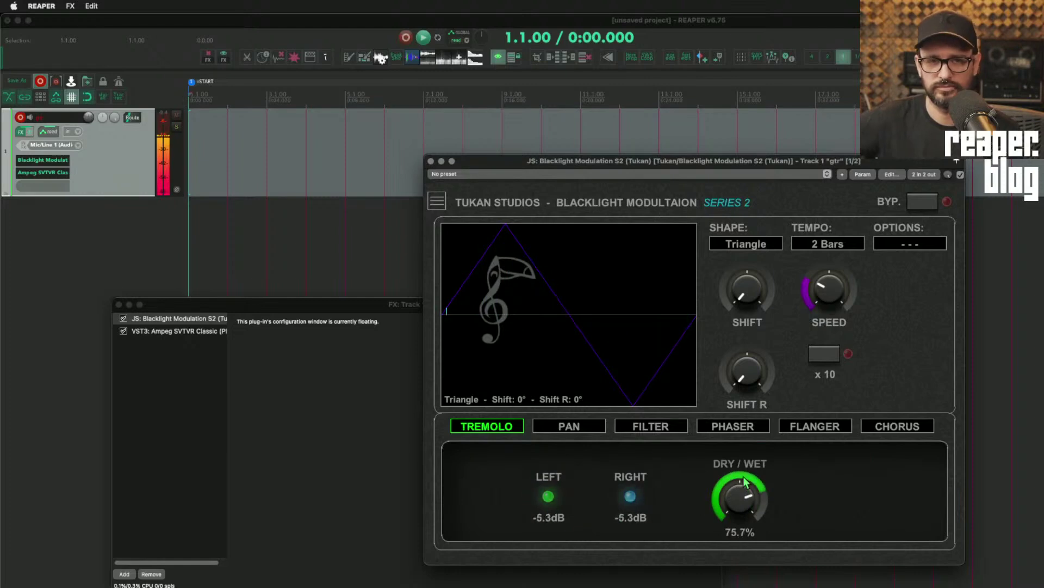
- Change the tremolo's LFO shape to Sine and sync its tempo to 1/4
click(741, 245)
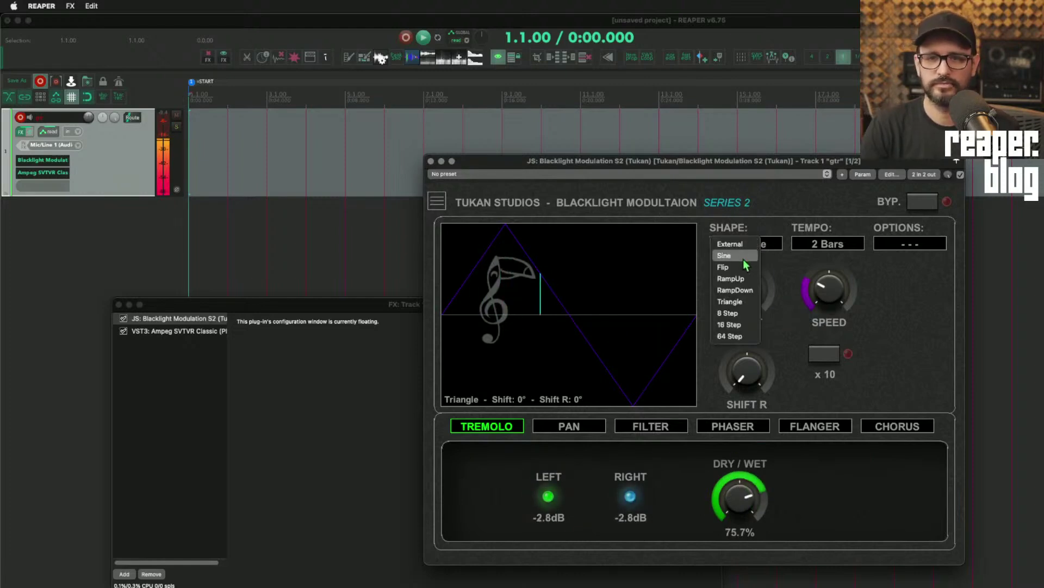
click(744, 257)
click(814, 244)
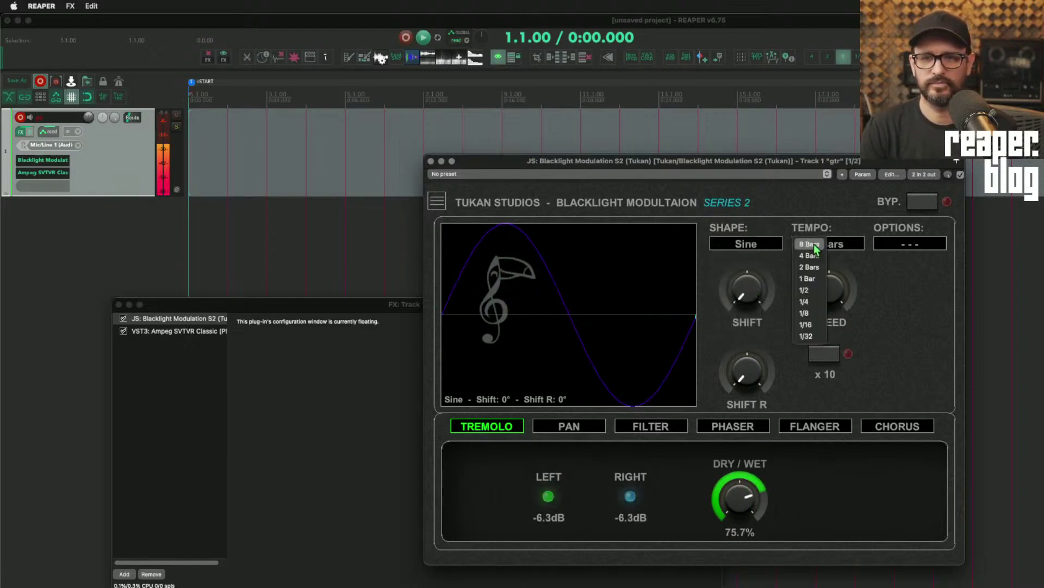
click(815, 302)
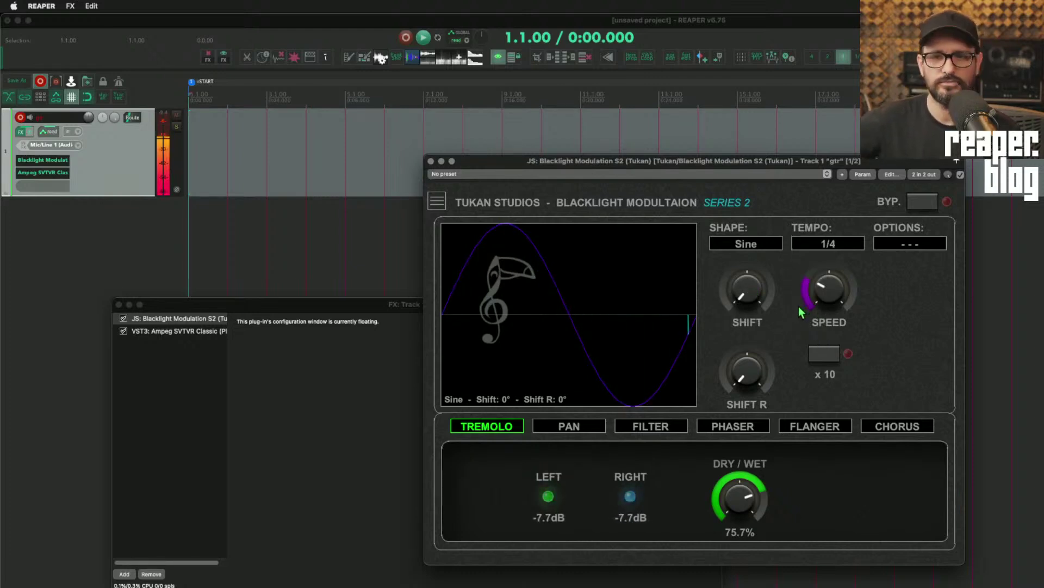
click(764, 246)
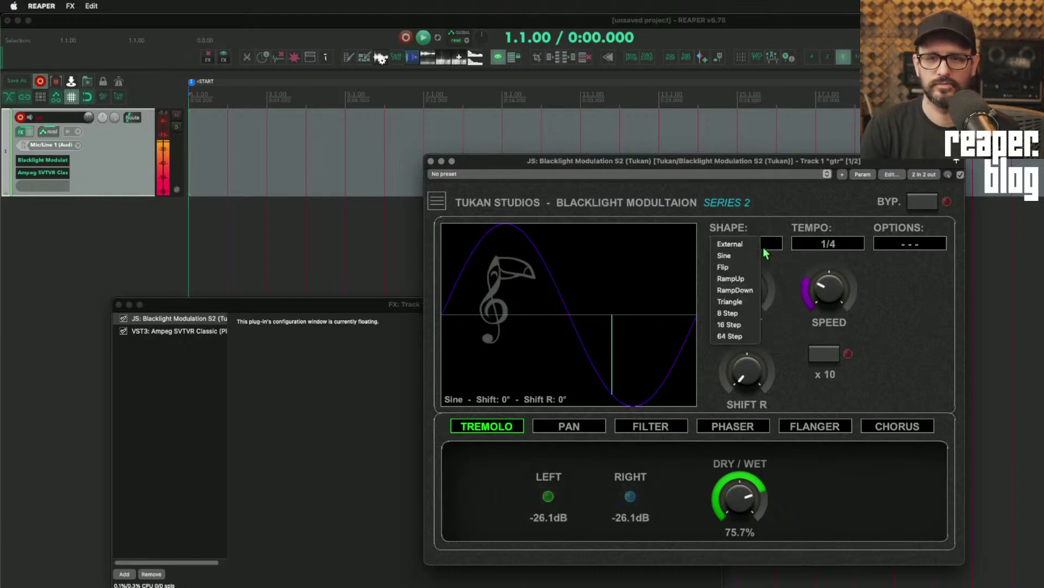
click(784, 266)
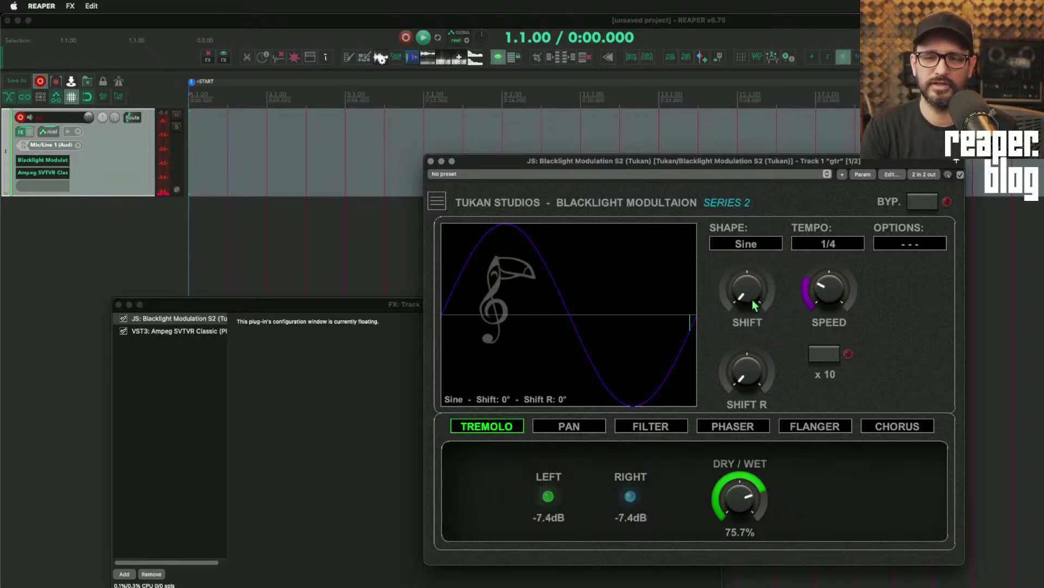
mouse_move(754, 308)
mouse_down()
mouse_move(754, 286)
mouse_move(754, 307)
mouse_up()
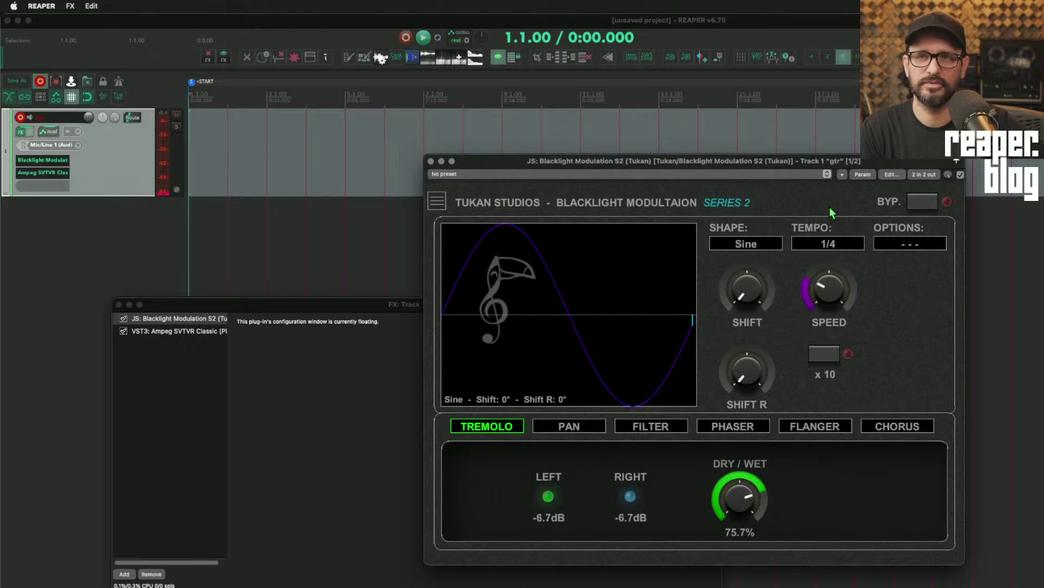
- Try the 64 Step LFO shape on the tremolo and undo the change
click(756, 245)
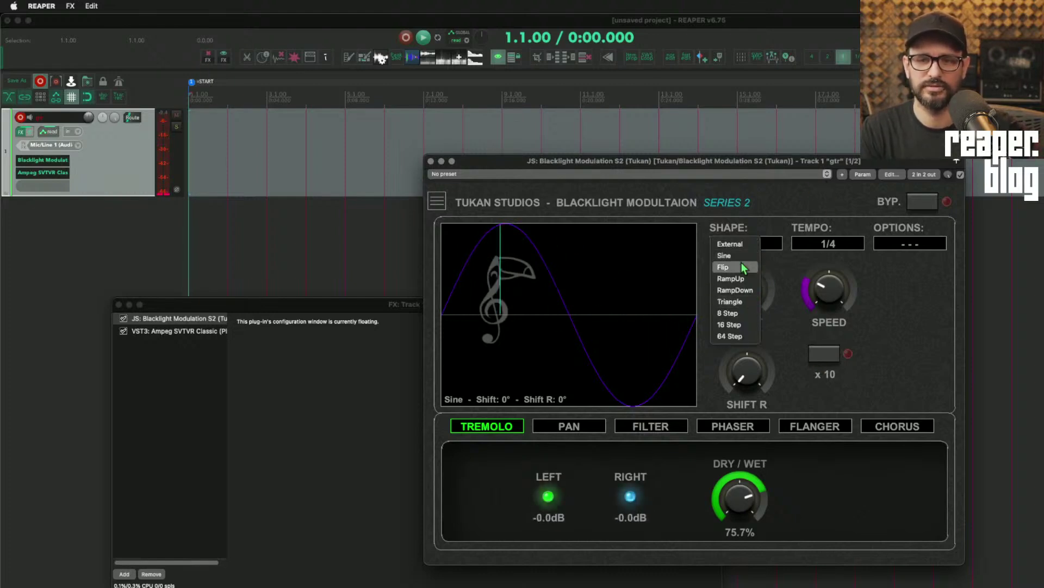
click(745, 335)
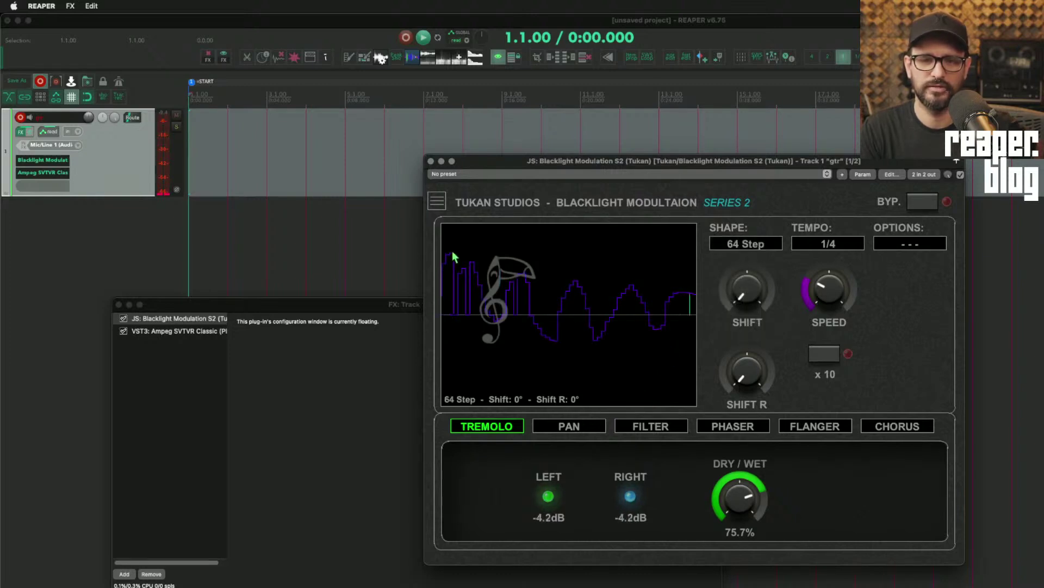
key(super+z)
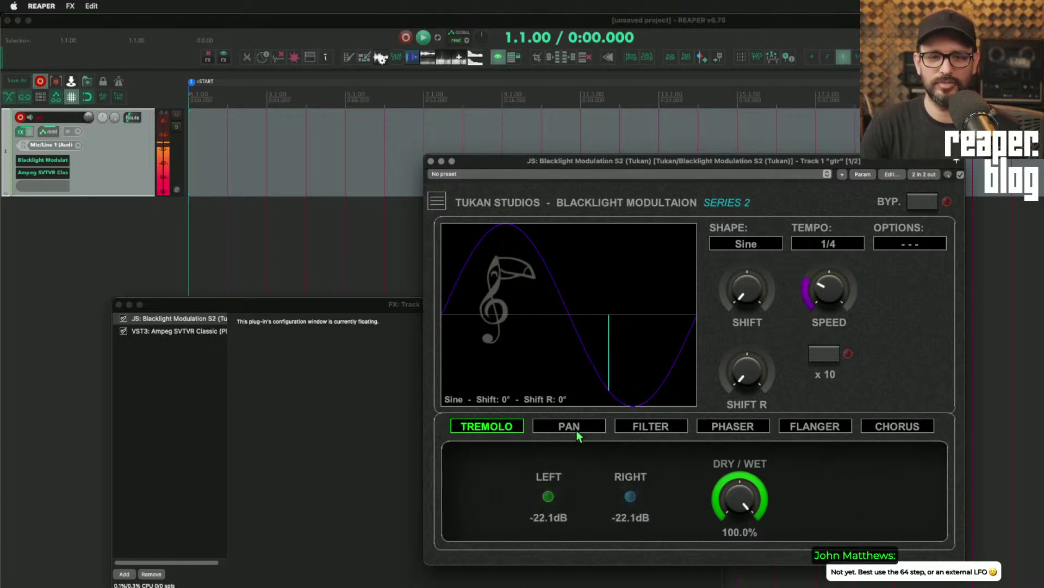
- Switch to Filter mode and set the low-pass filter to 507 Hz center, 2.49 Q and 19% frequency drift
click(649, 428)
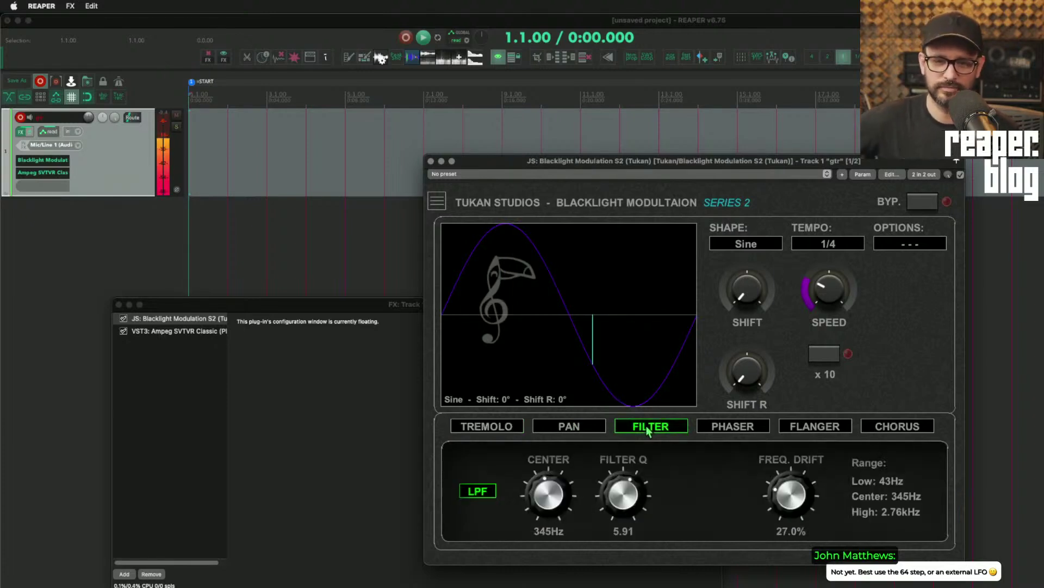
mouse_move(555, 488)
mouse_down()
mouse_move(554, 516)
mouse_move(556, 482)
mouse_up()
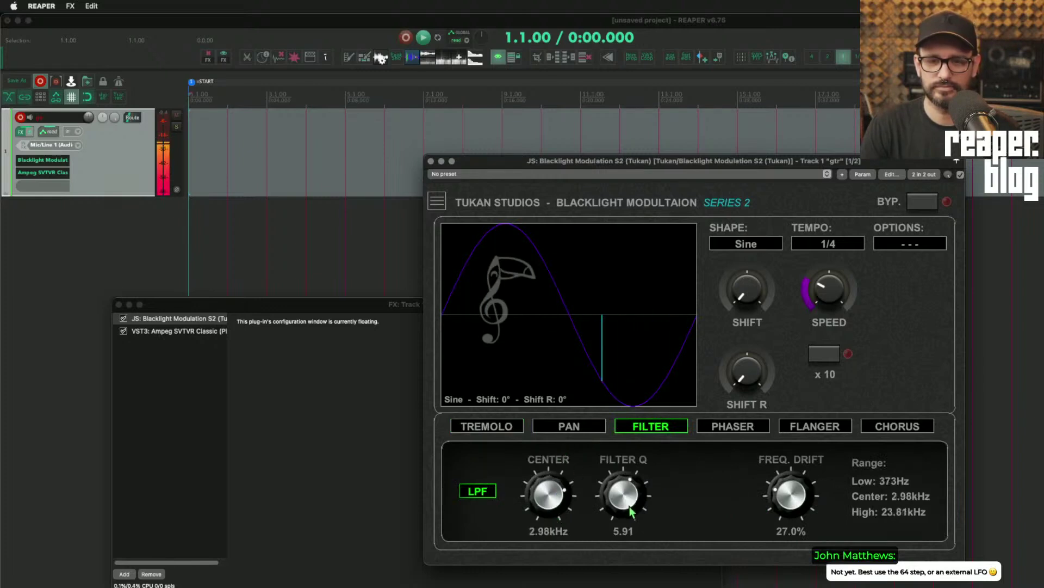
drag(631, 511, 631, 530)
drag(558, 487, 558, 510)
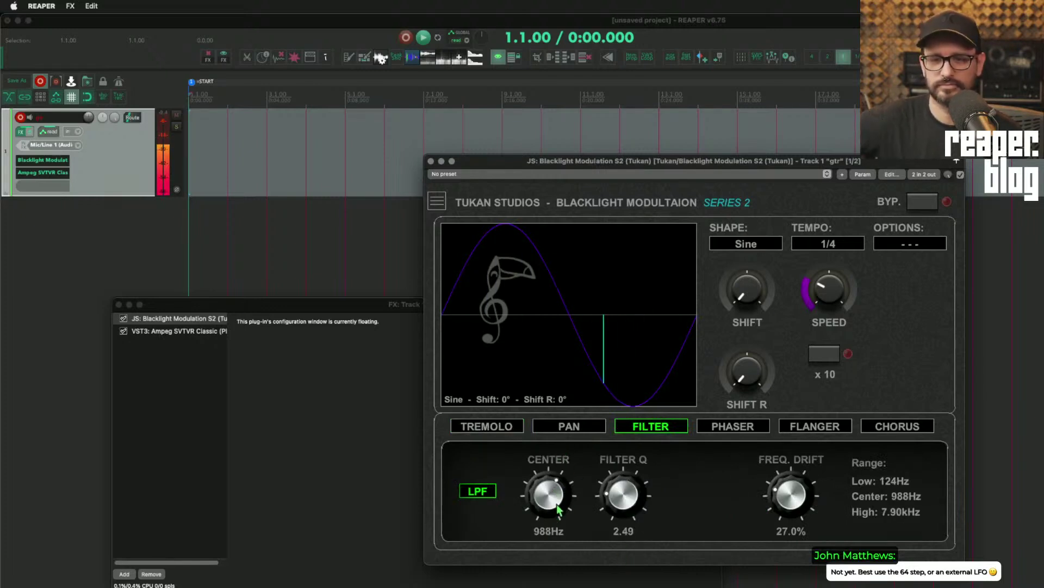
mouse_move(796, 503)
mouse_down()
mouse_move(792, 489)
mouse_move(791, 514)
mouse_up()
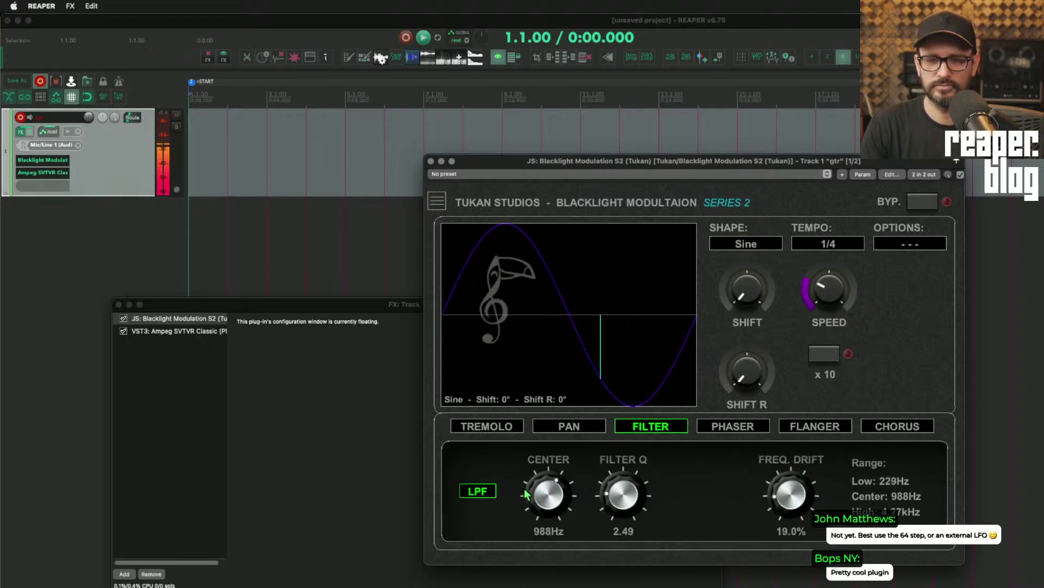
drag(526, 494, 531, 505)
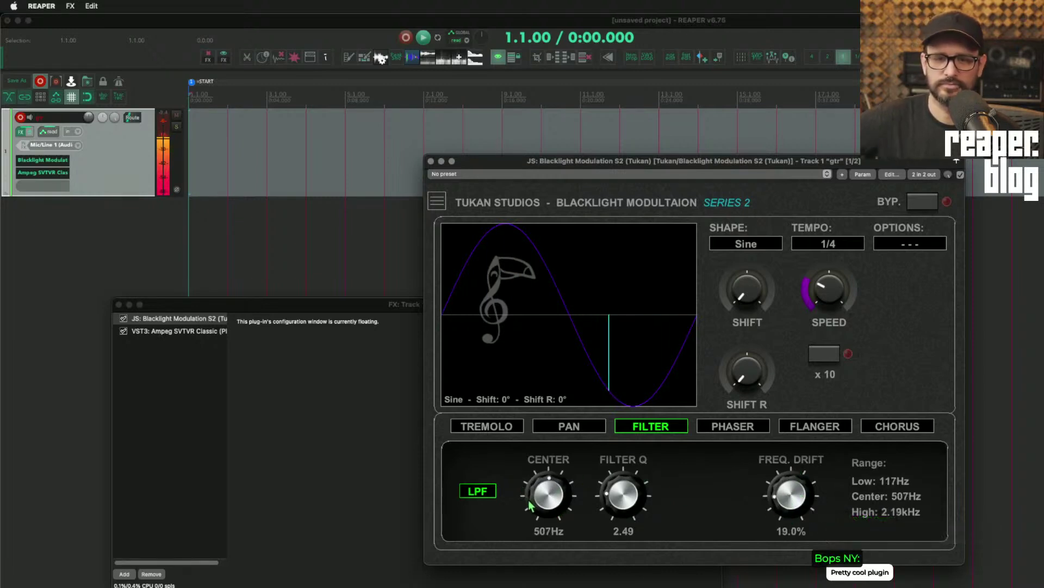
- Change the filter type to High Pass and raise its center frequency to 1.31 kHz
click(475, 494)
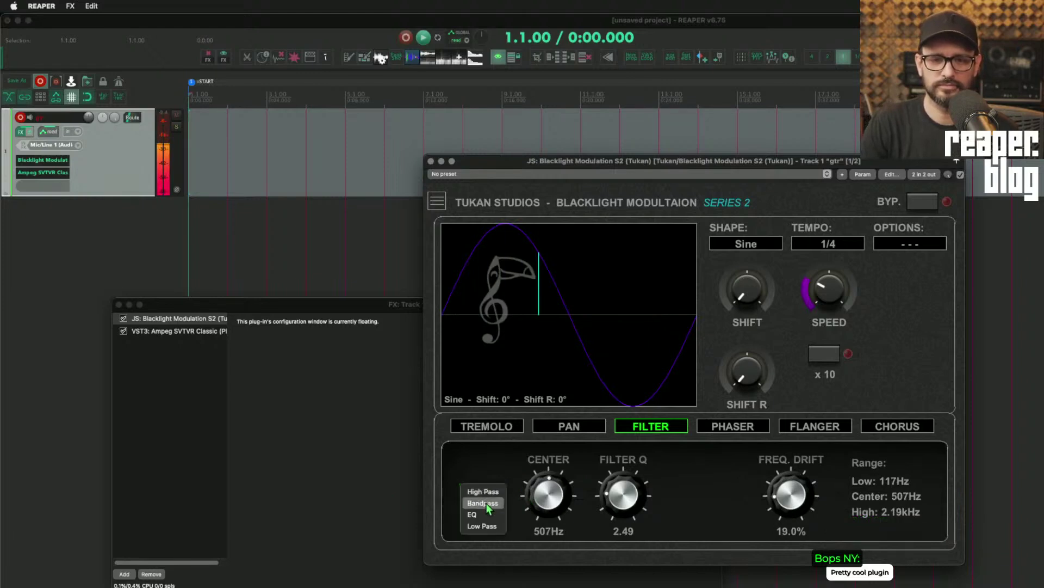
click(493, 526)
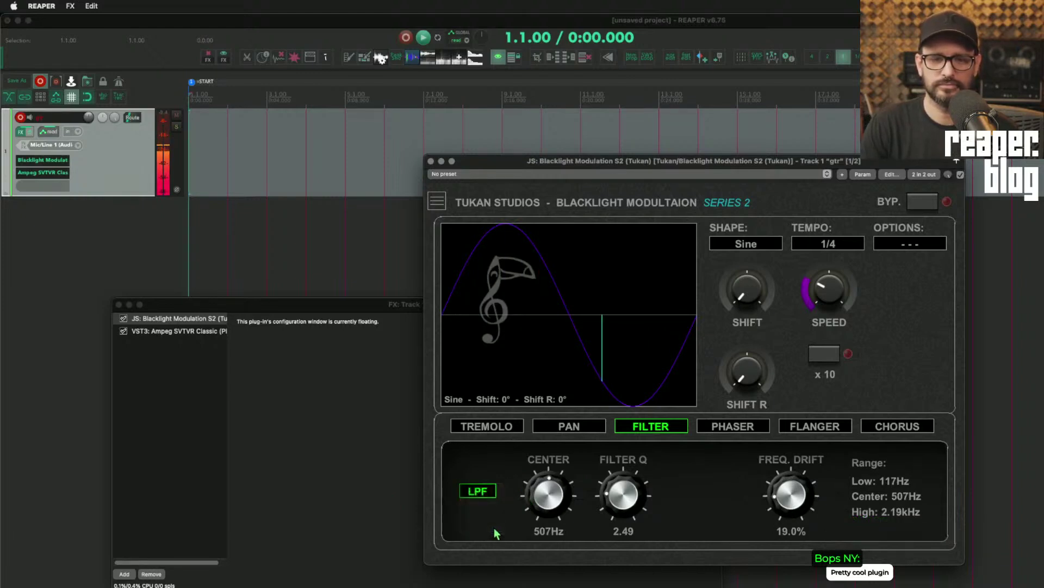
click(481, 494)
click(487, 492)
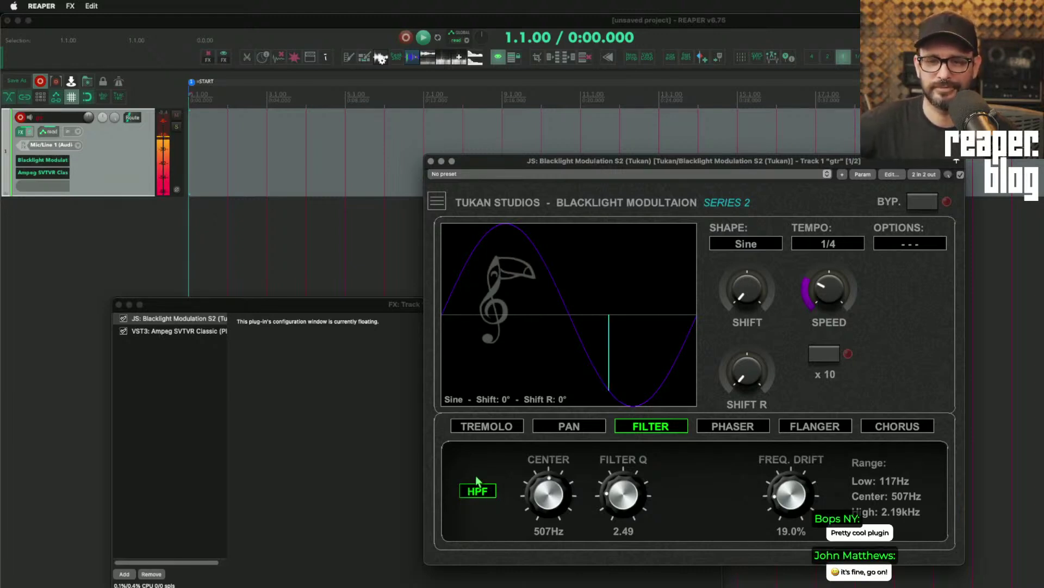
drag(549, 493, 566, 477)
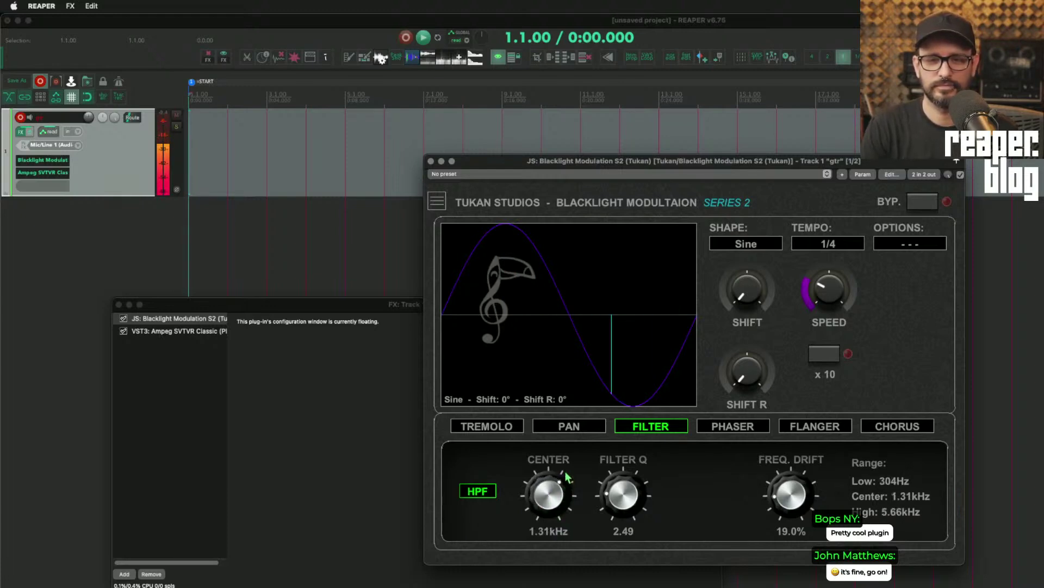
- Set the filter LFO to a free-running speed of 1.79 Hz
click(828, 246)
click(896, 275)
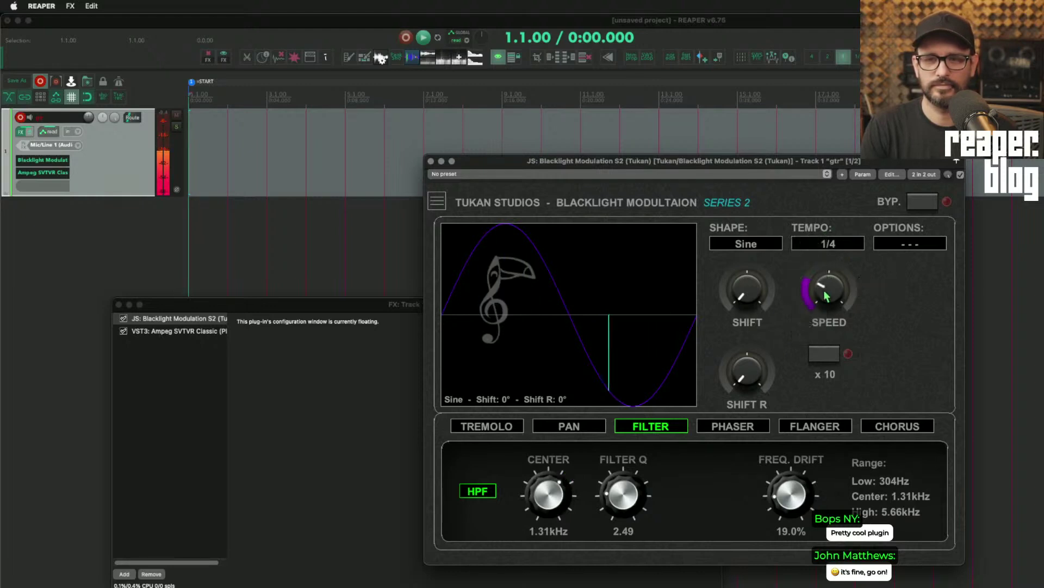
click(826, 283)
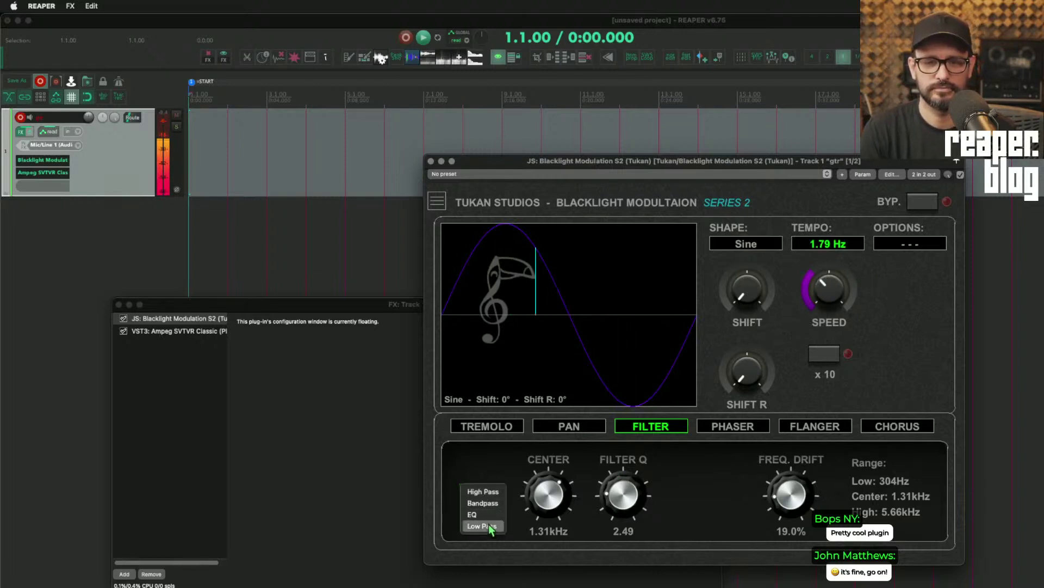
- Change the filter type to Bandpass with a 127 Hz center frequency and a Q of 3.16
click(495, 509)
drag(550, 496, 556, 544)
drag(626, 495, 631, 486)
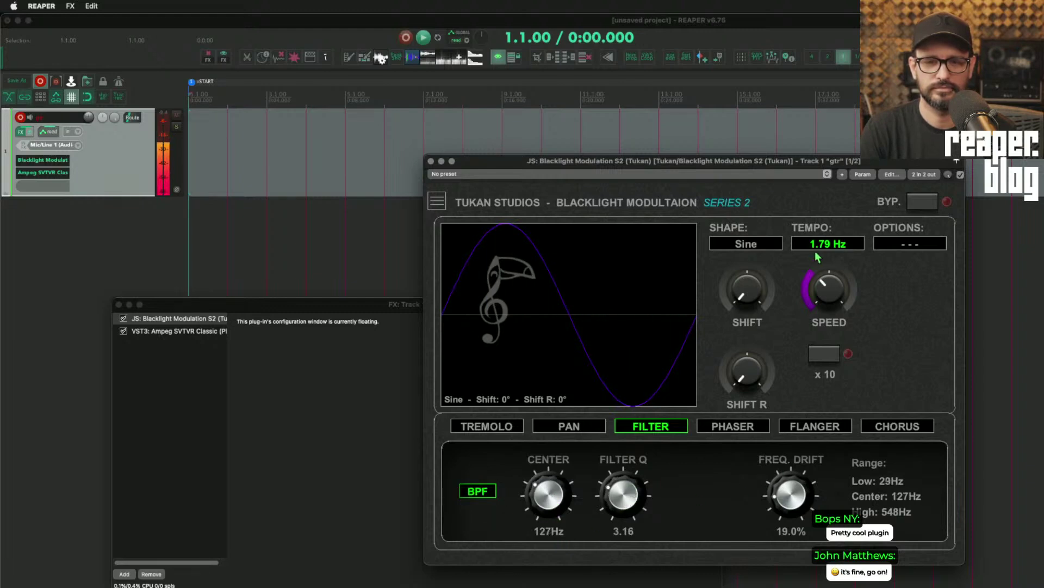
- Set the LFO speed to 2.03 Hz and change its shape to External
drag(829, 266, 831, 257)
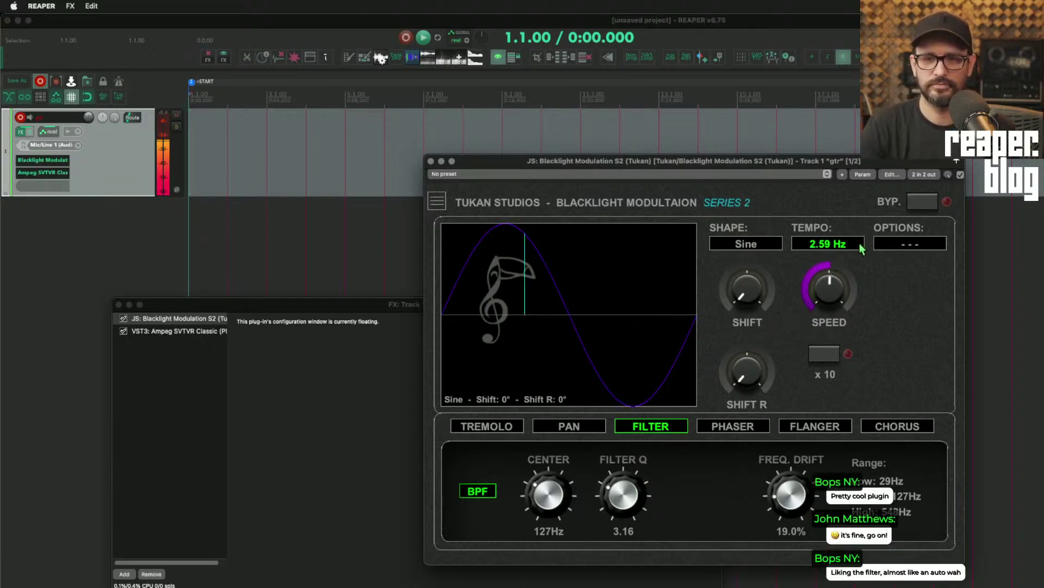
drag(831, 281, 831, 296)
click(749, 245)
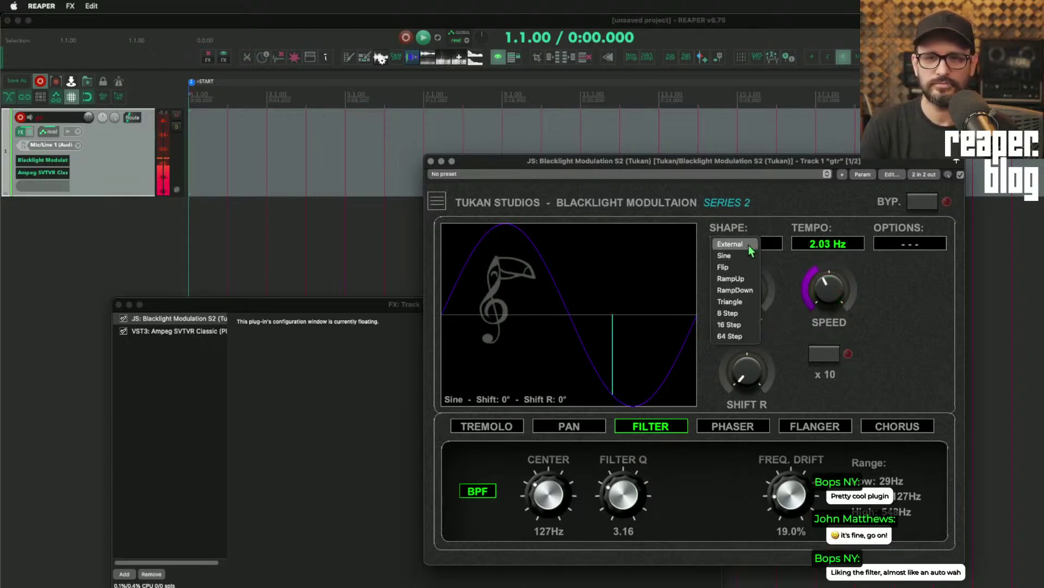
click(748, 246)
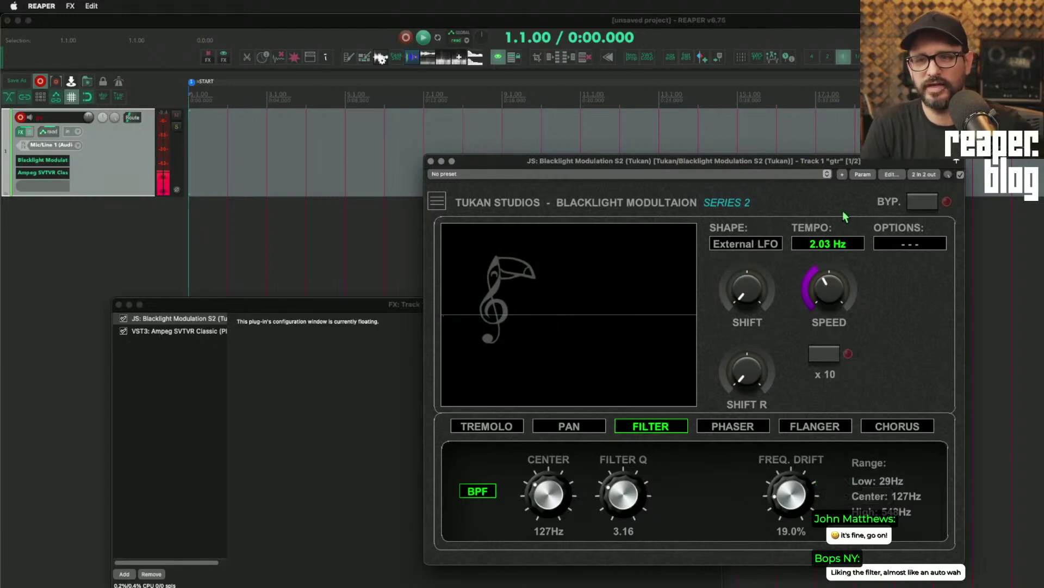
click(750, 245)
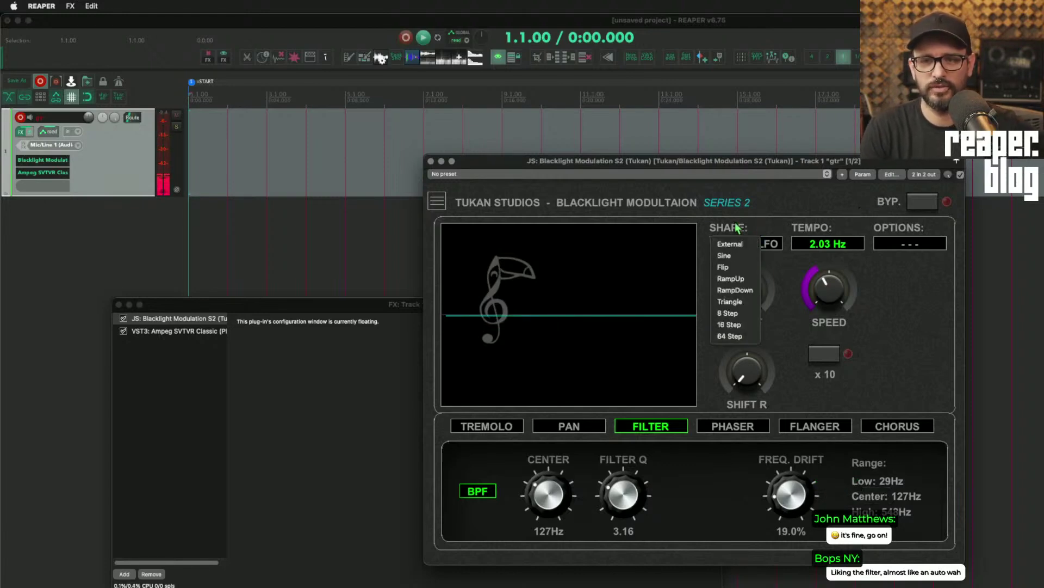
click(622, 204)
click(443, 204)
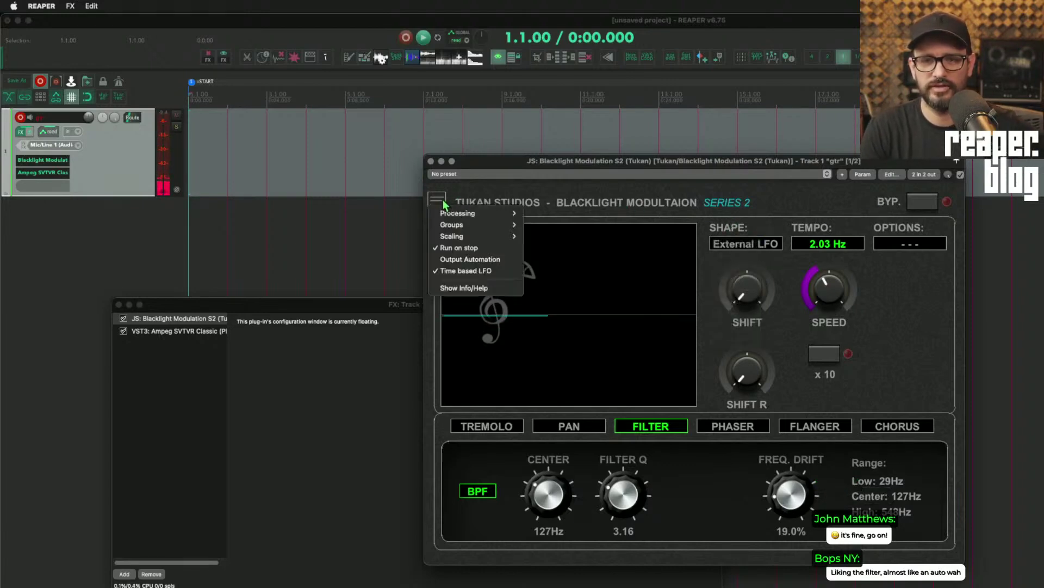
click(629, 203)
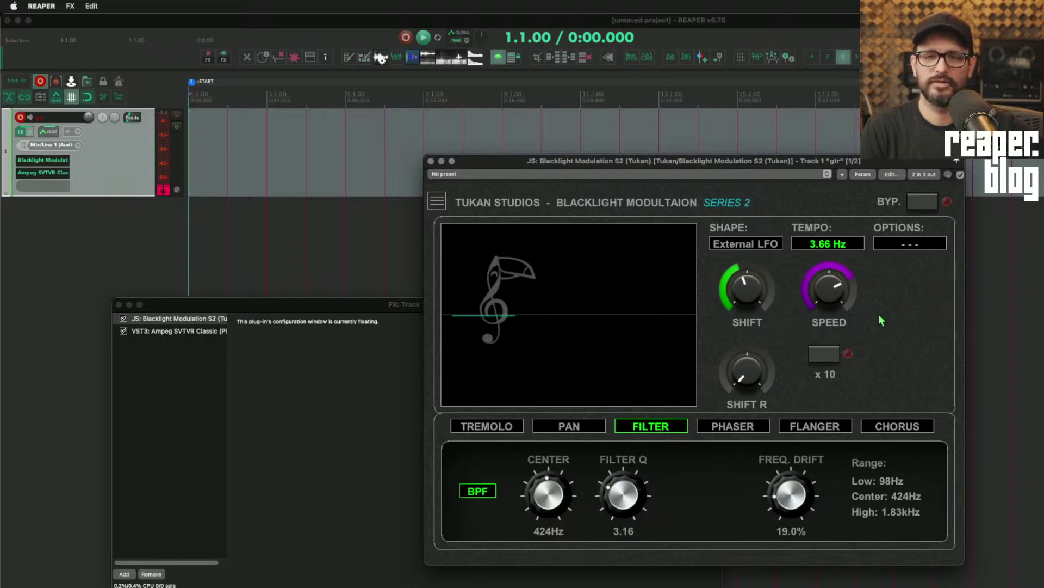
click(753, 245)
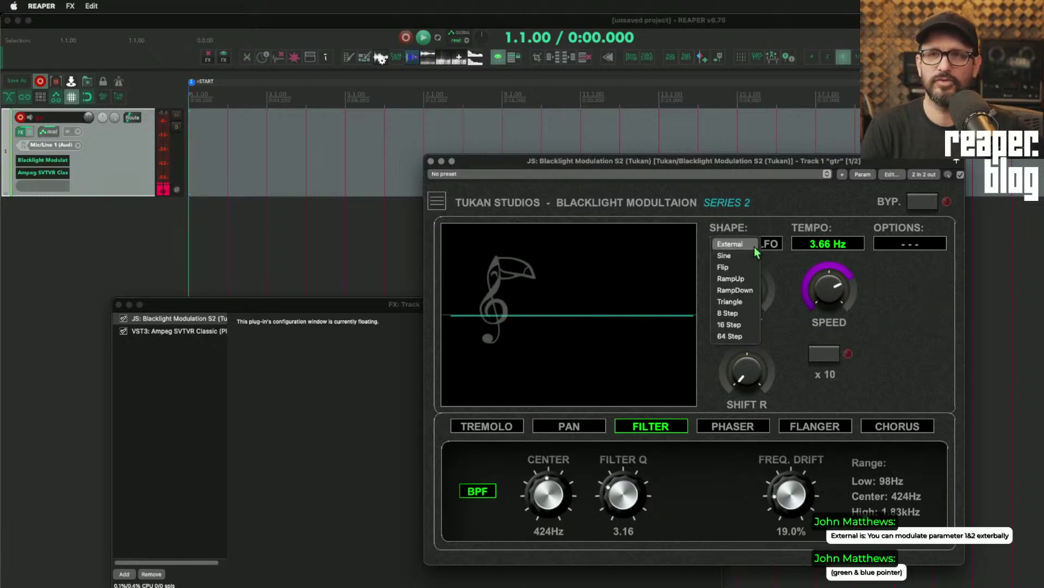
click(768, 281)
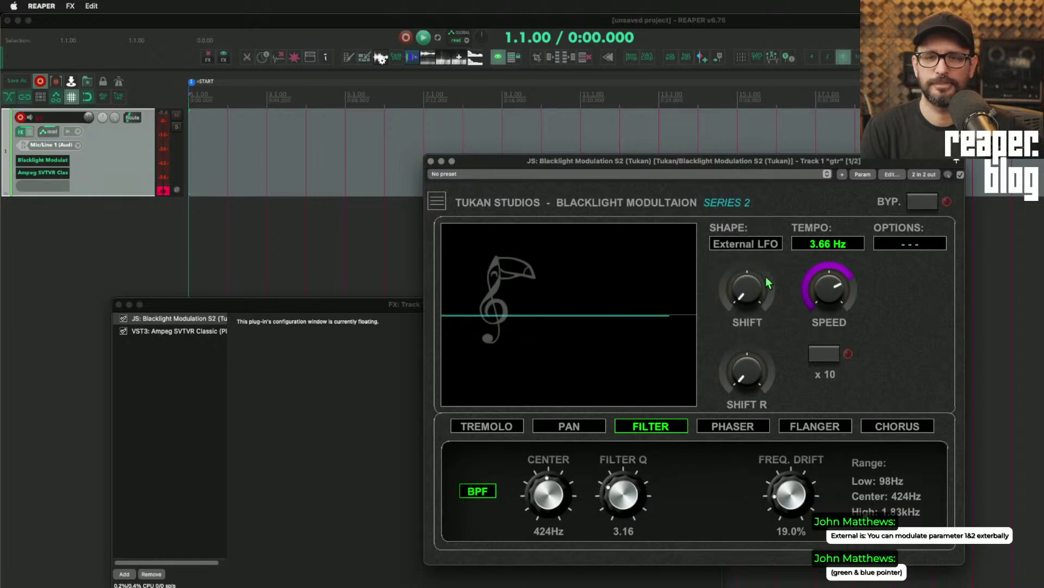
- Try the Ramp Down LFO shape on the bandpass filter and switch the shape back to External
click(761, 243)
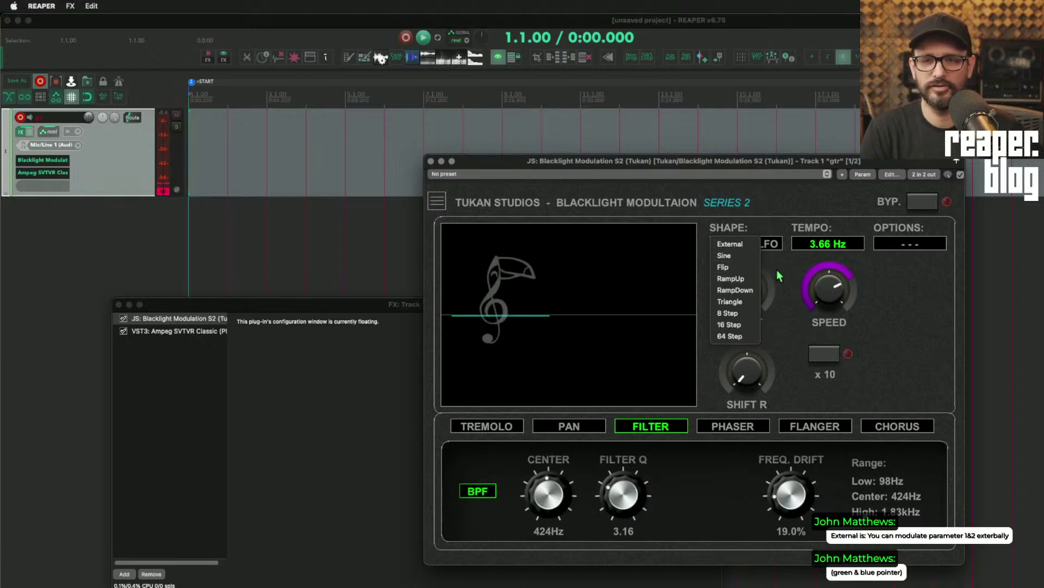
click(751, 290)
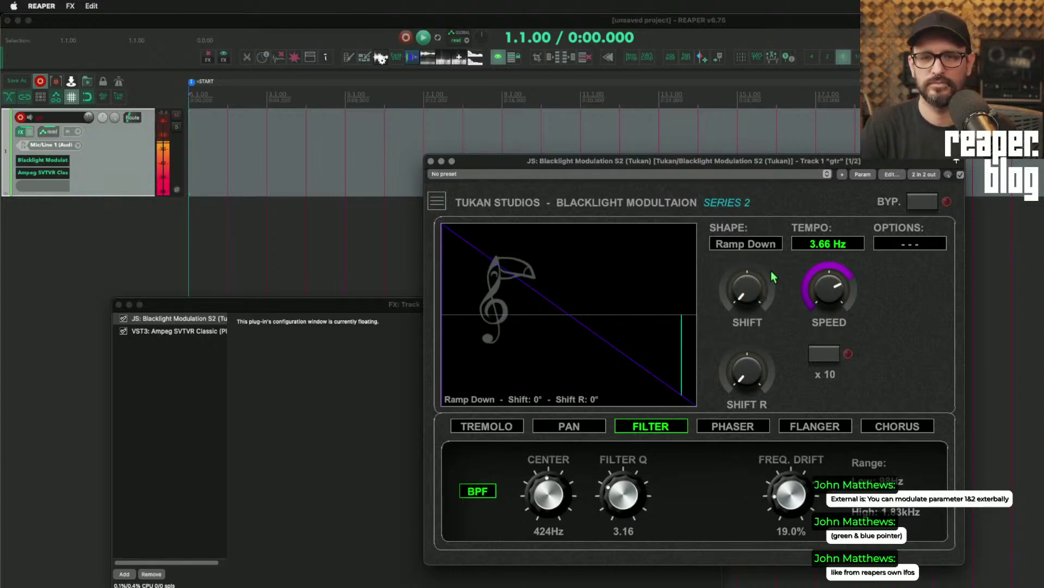
click(754, 246)
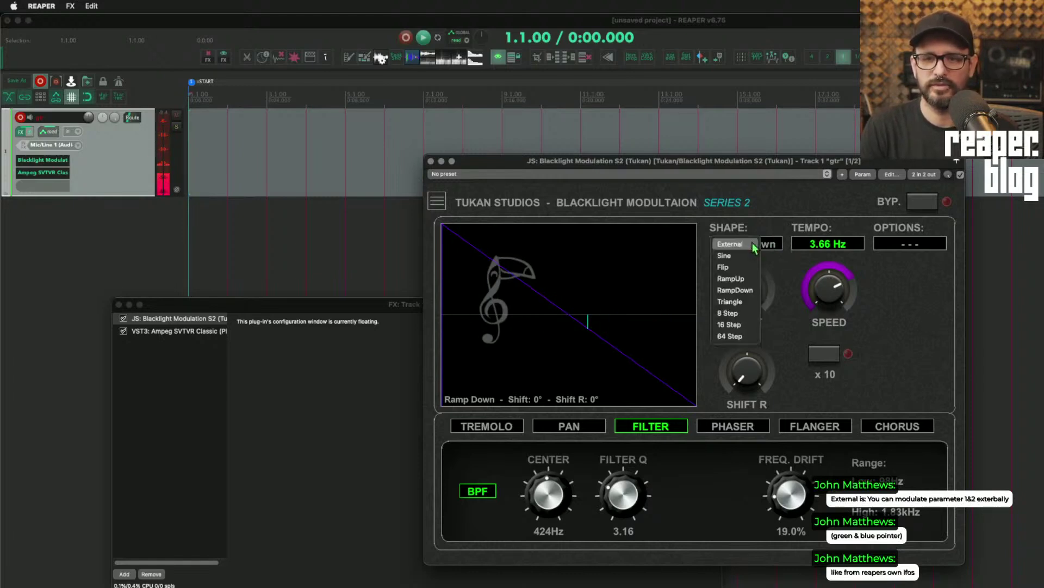
click(754, 246)
click(827, 244)
click(809, 323)
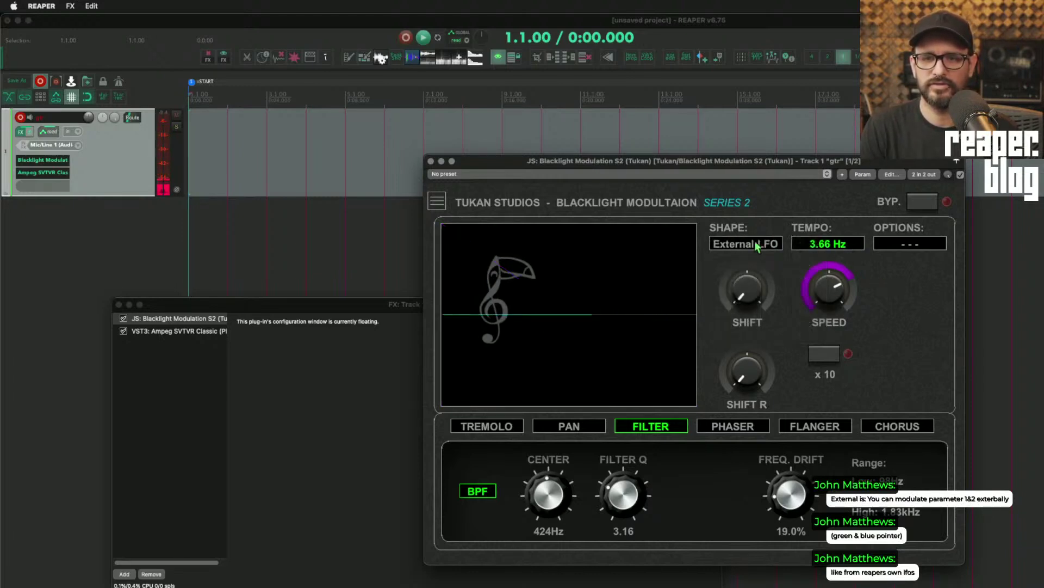
- Set the LFO speed to 1.86 Hz and open parameter modulation for the plug-in's POINTER Green parameter
drag(852, 293, 905, 306)
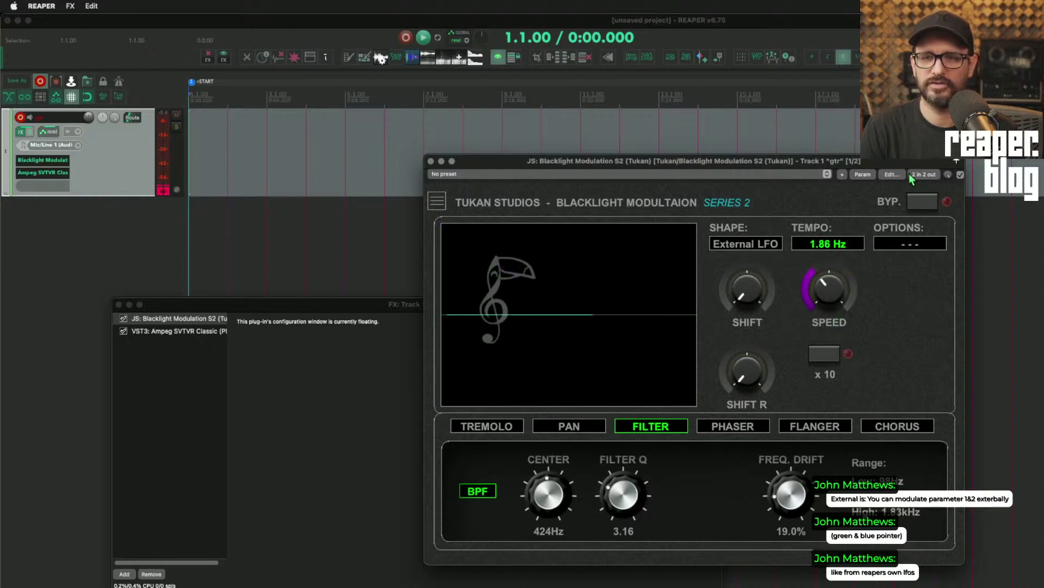
click(864, 175)
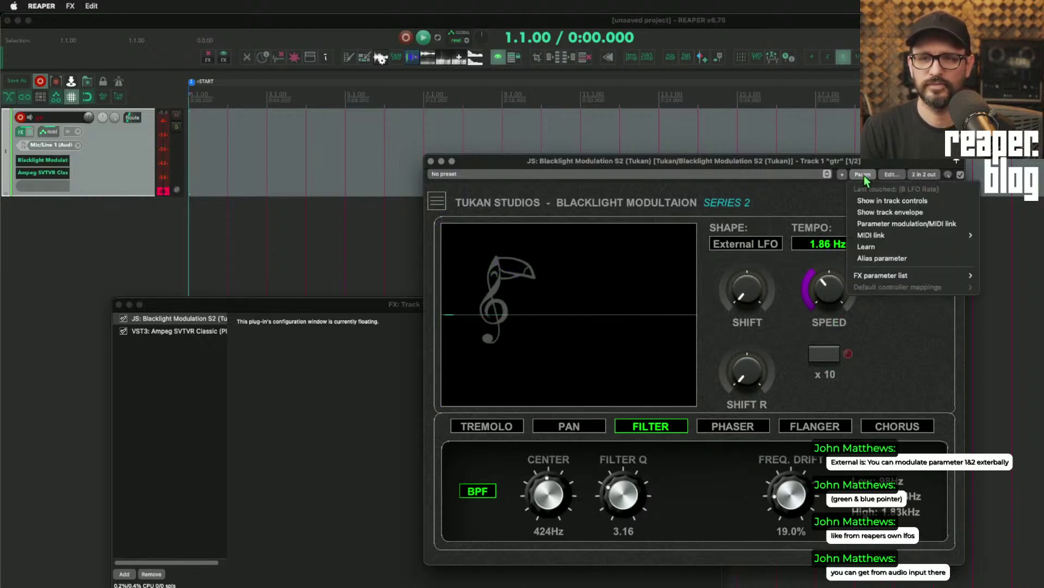
mouse_move(920, 275)
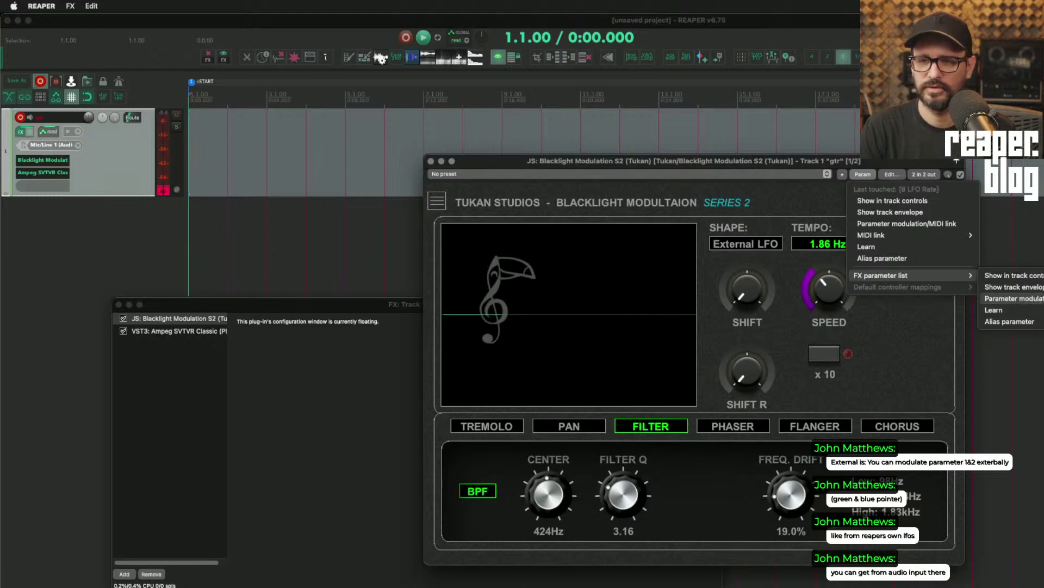
click(1012, 298)
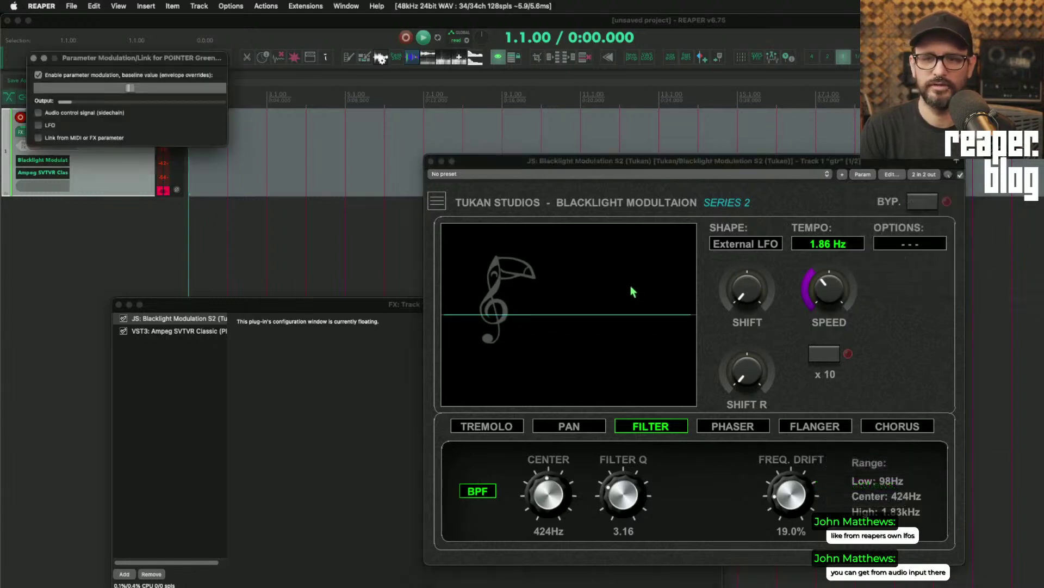
- Enable the audio control signal from track channels 1+2 with attack and release at 0 ms
click(68, 114)
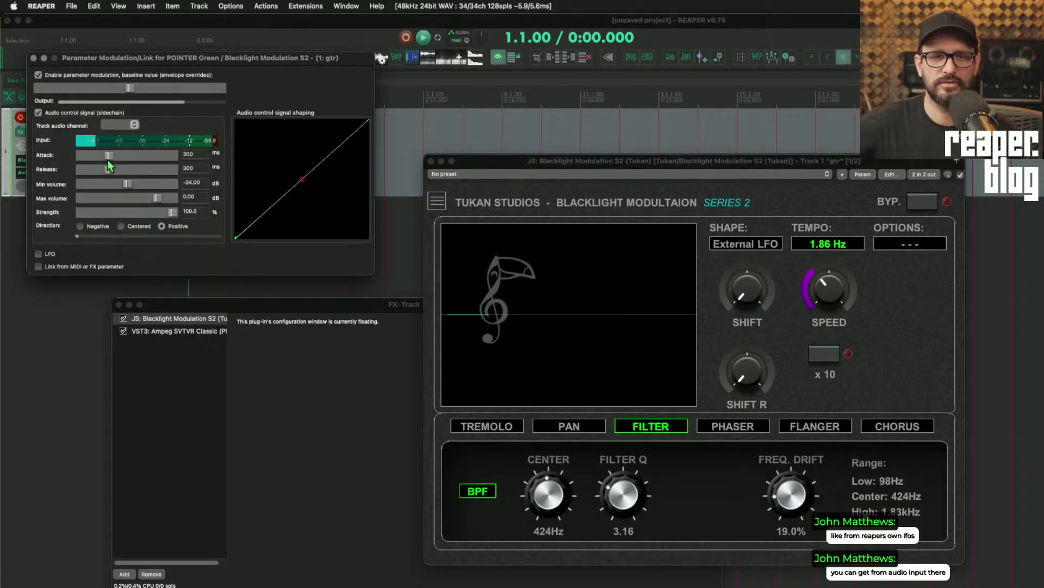
click(121, 125)
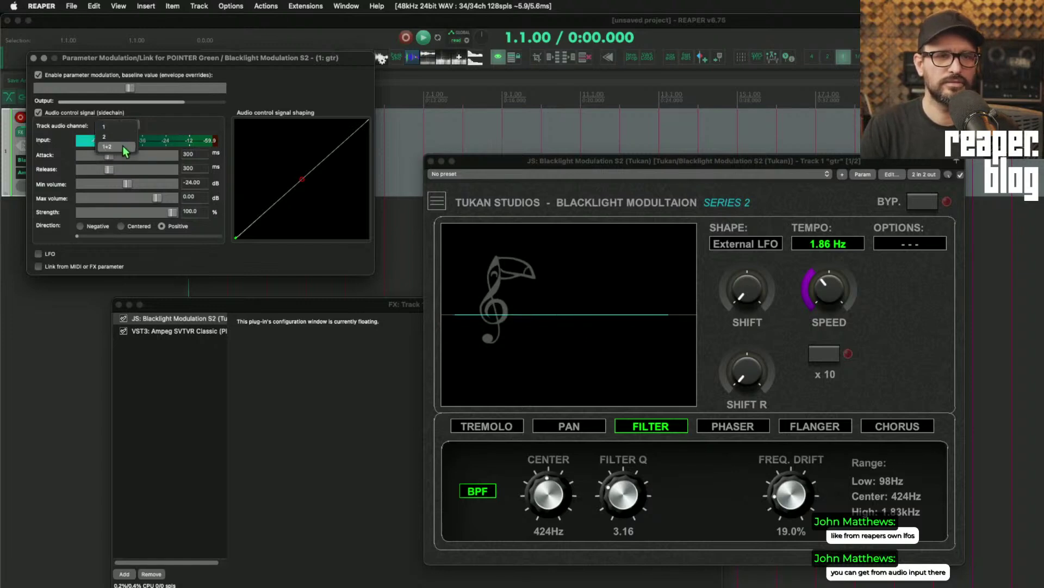
click(125, 147)
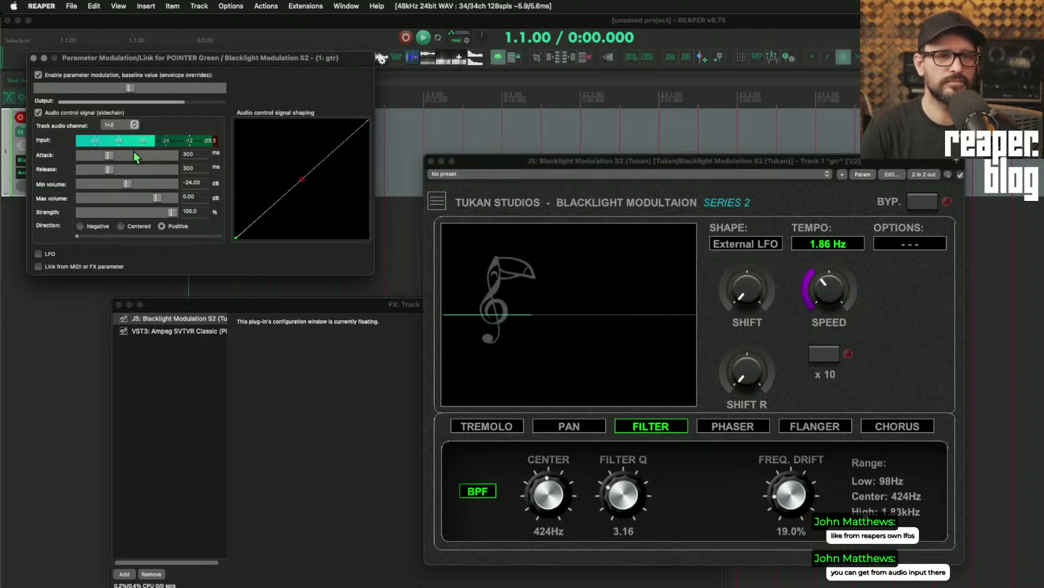
drag(109, 155, 80, 170)
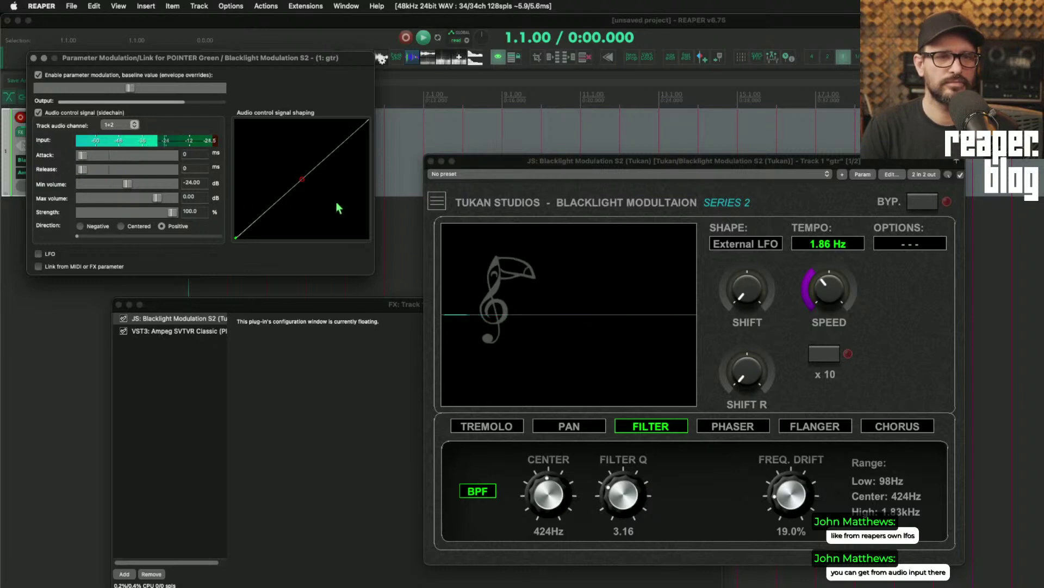
- Set the sidechain release to 418 ms, min volume to -39.98 dB and max volume to -15.58 dB, and bend the shaping curve steeply downward
drag(306, 182, 298, 220)
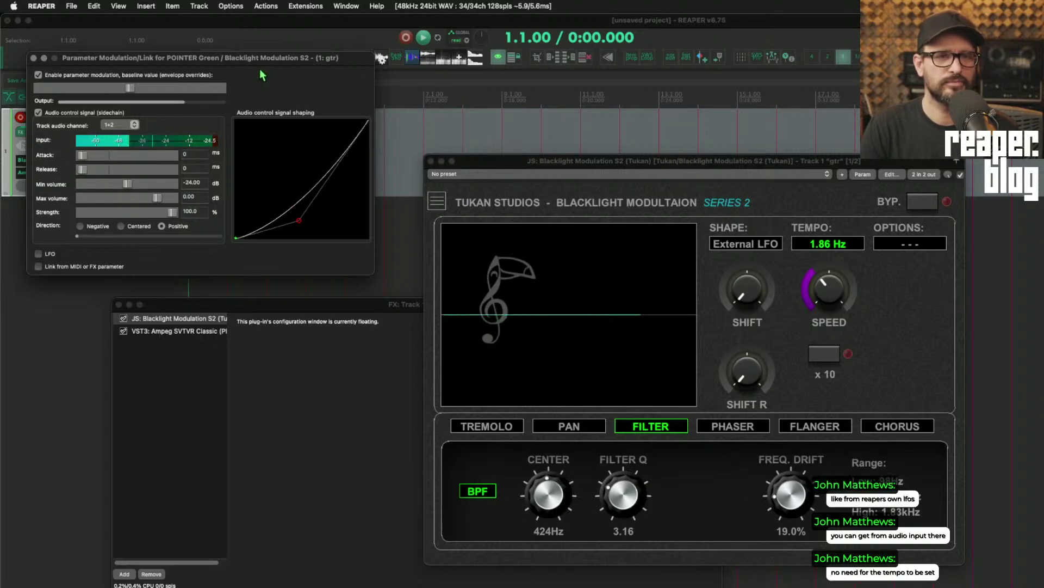
drag(262, 75, 362, 141)
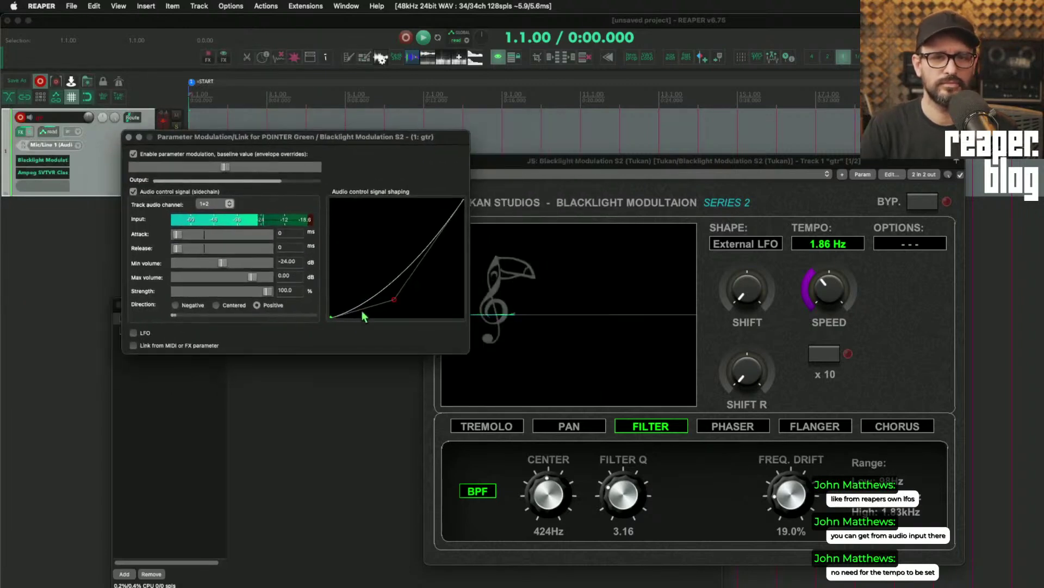
drag(394, 299, 360, 316)
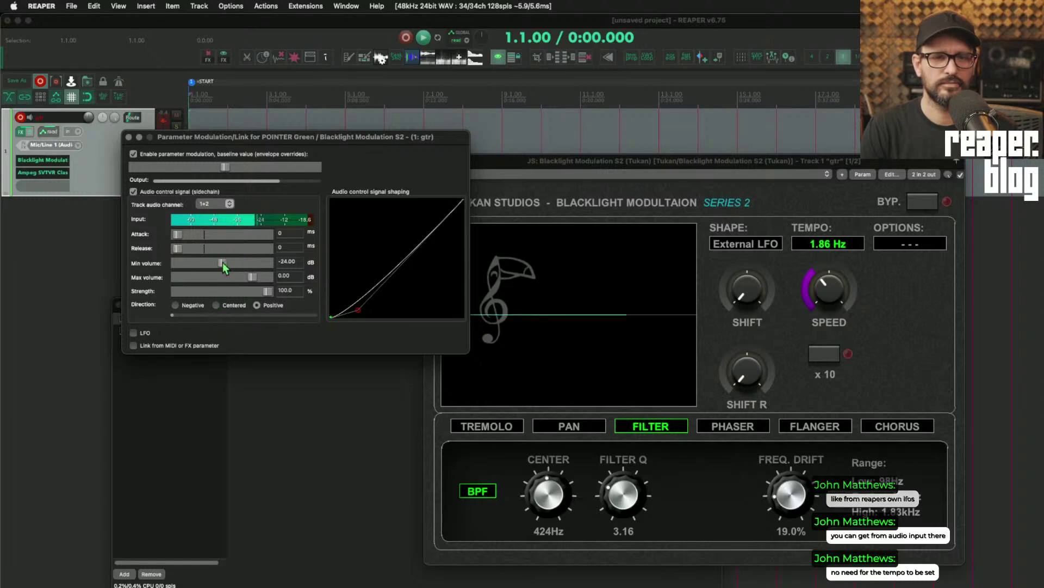
drag(223, 263, 189, 266)
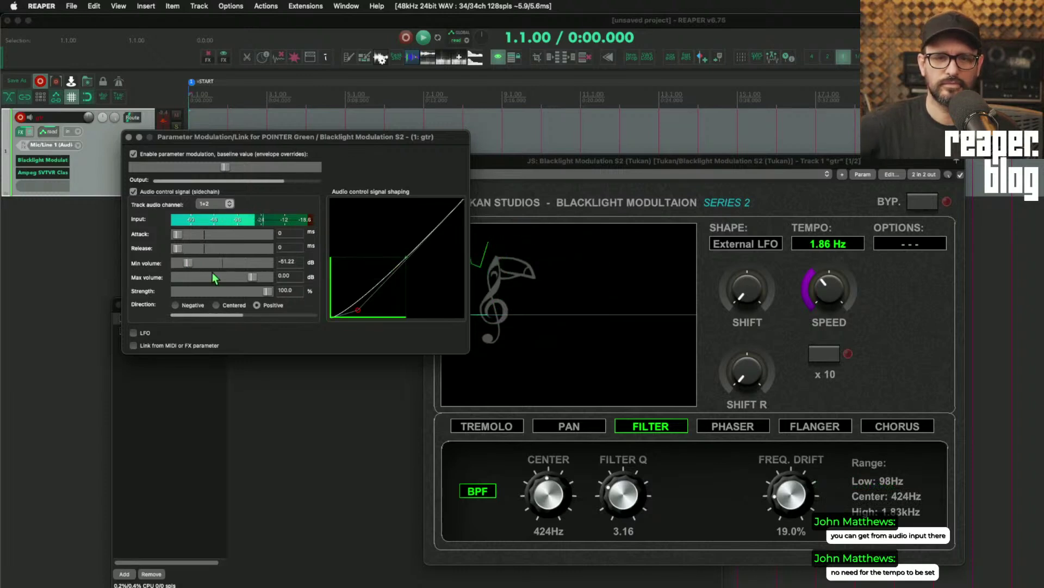
drag(186, 250, 234, 279)
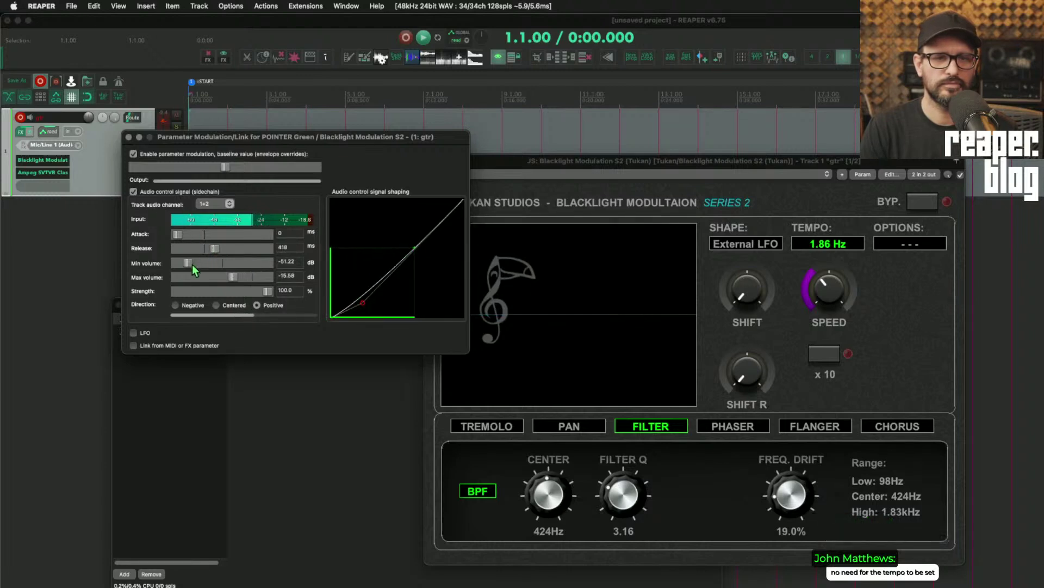
drag(193, 264, 205, 266)
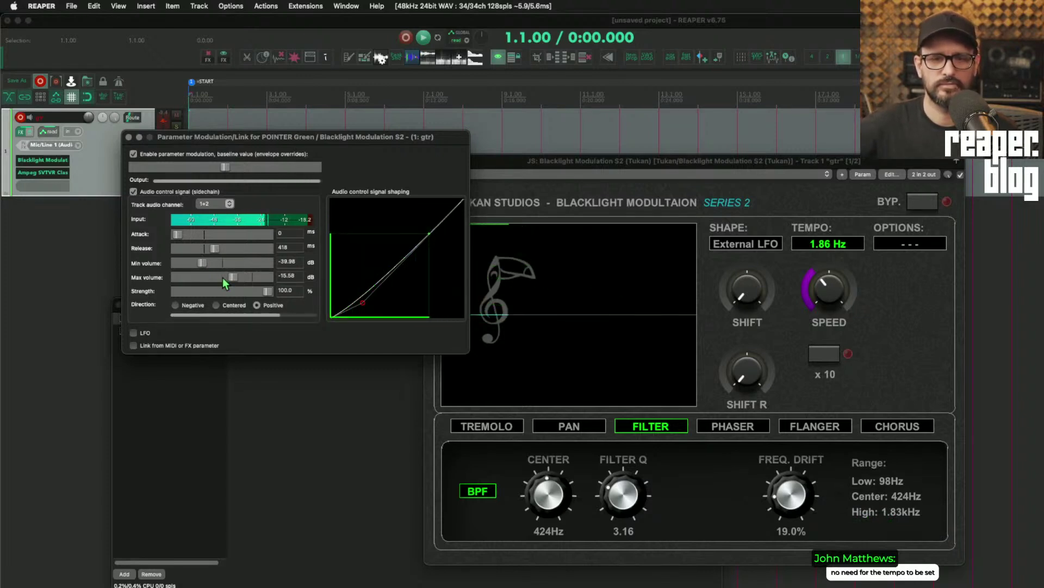
drag(362, 300, 445, 313)
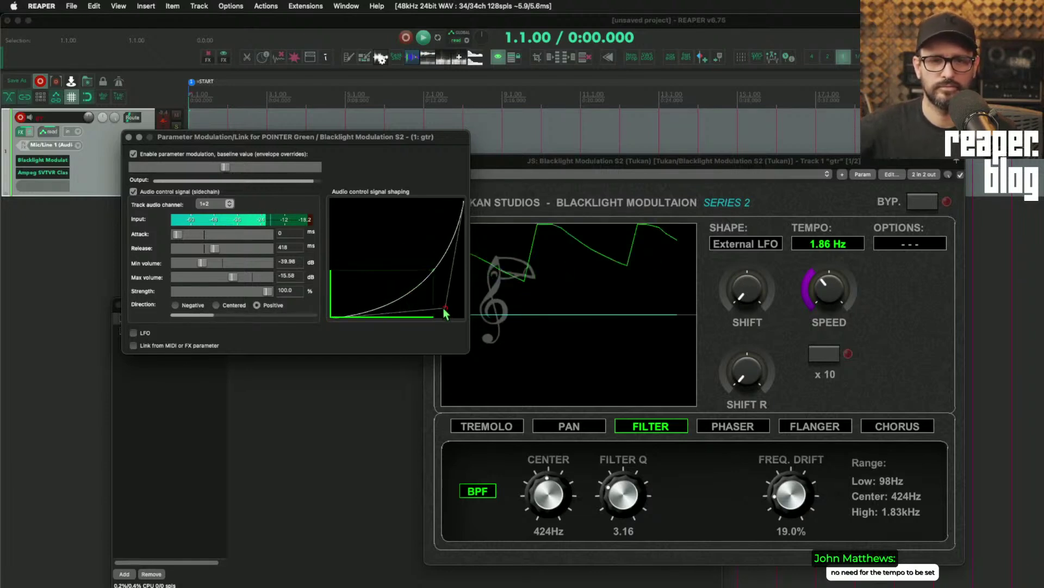
- Try the High Pass filter type, and switch to Low Pass with a 117 Hz center frequency
click(480, 491)
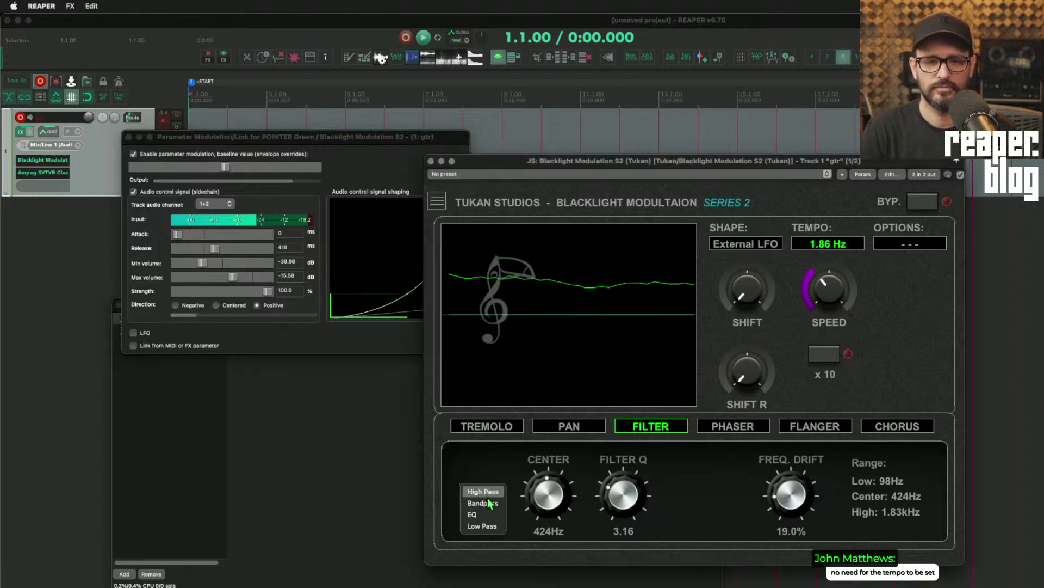
click(491, 494)
click(481, 493)
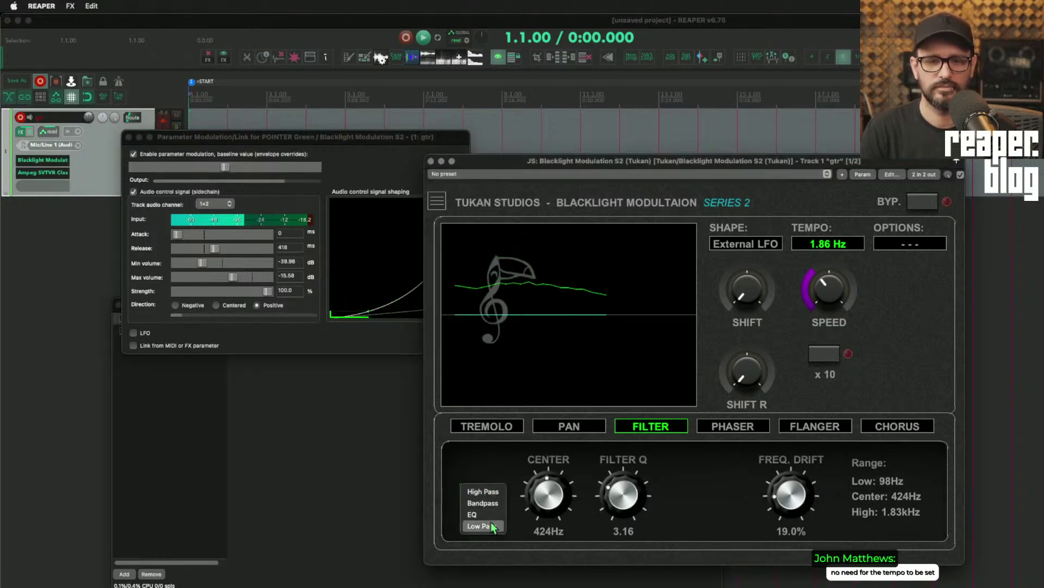
click(484, 532)
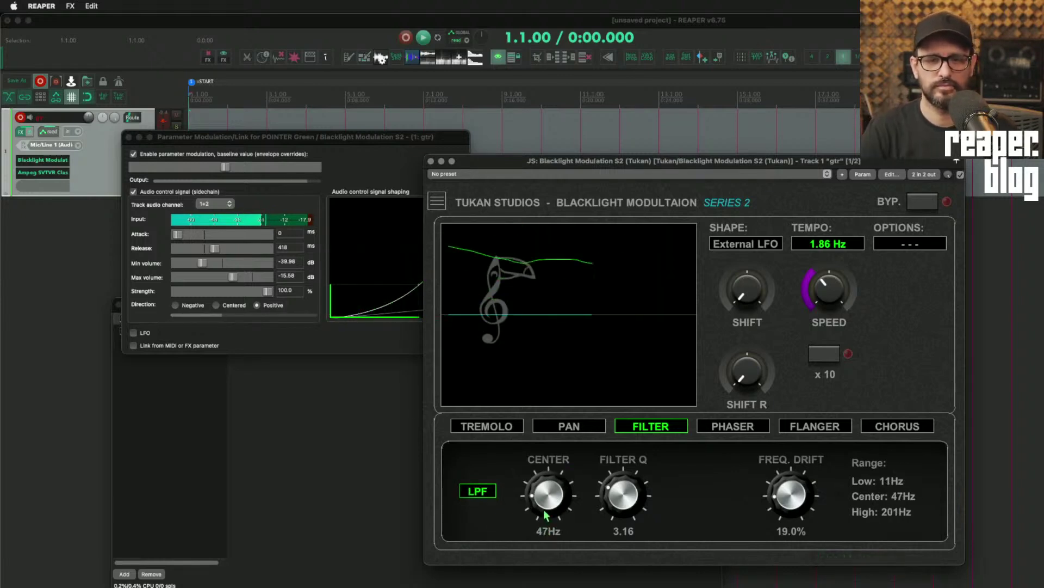
drag(546, 506, 547, 499)
- Flatten the audio control shaping curve somewhat and set the plug-in's tempo sync to 1/4
click(296, 348)
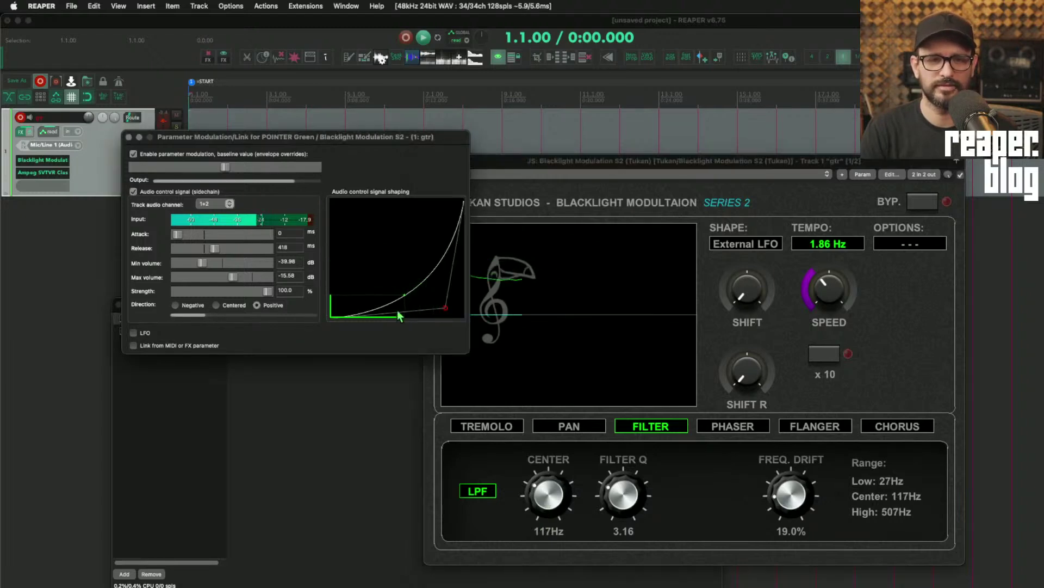
mouse_move(449, 311)
mouse_down()
mouse_move(406, 252)
mouse_move(424, 278)
mouse_up()
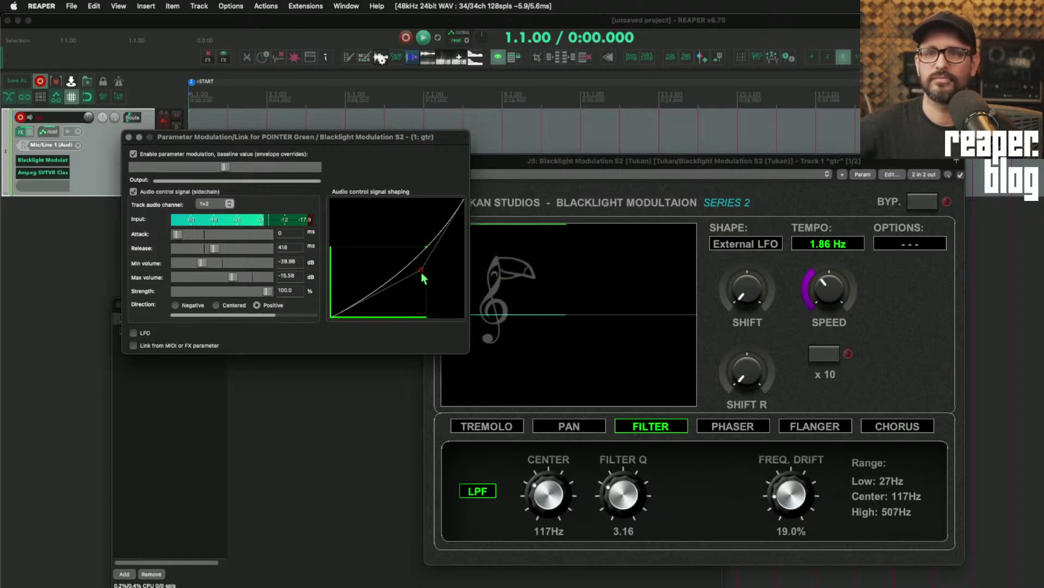
click(804, 245)
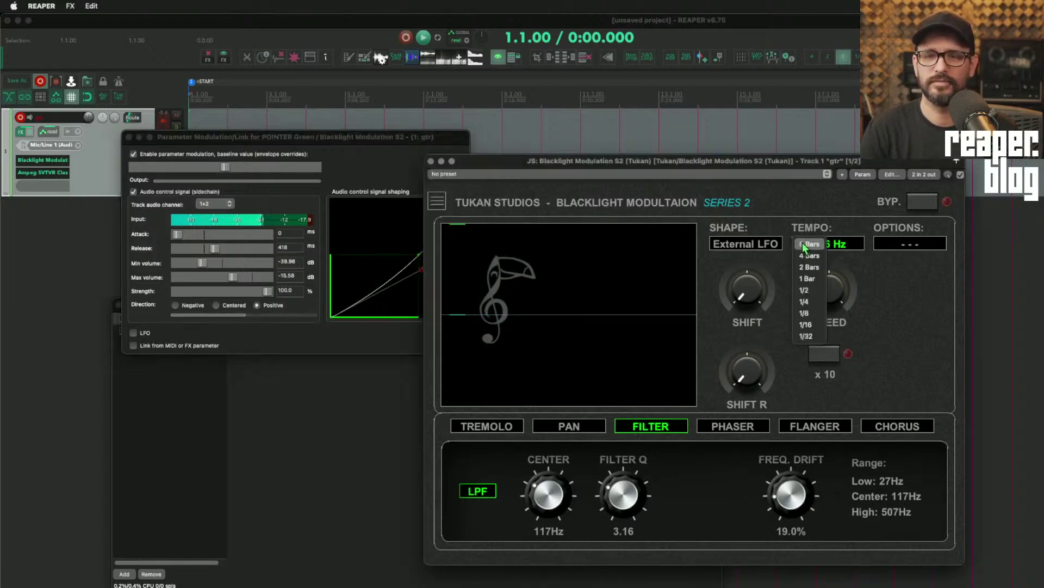
click(818, 284)
click(829, 250)
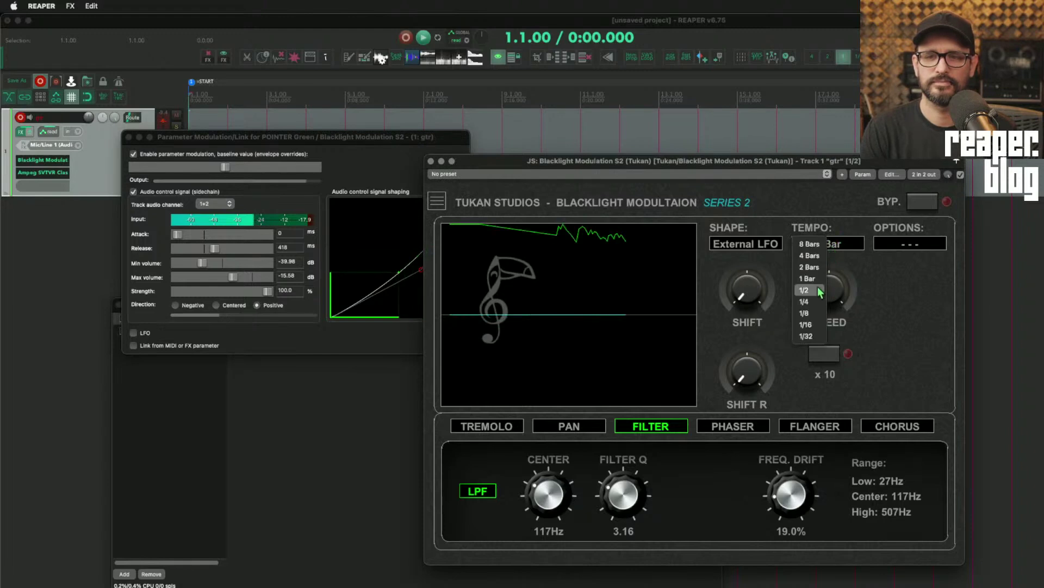
click(815, 302)
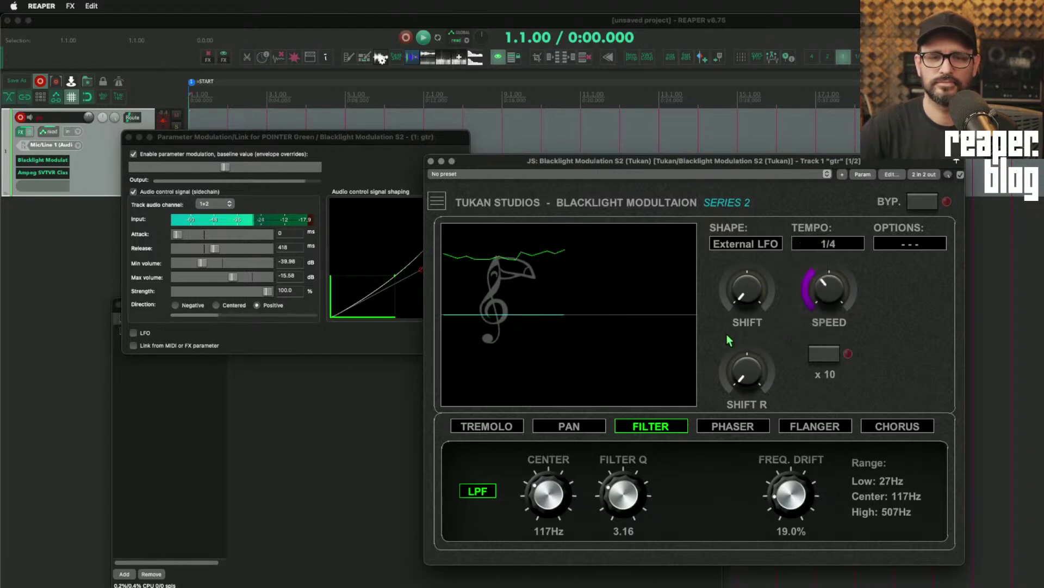
- Bend the audio control shaping curve fully downward, and try a lower baseline value before resetting it
click(392, 333)
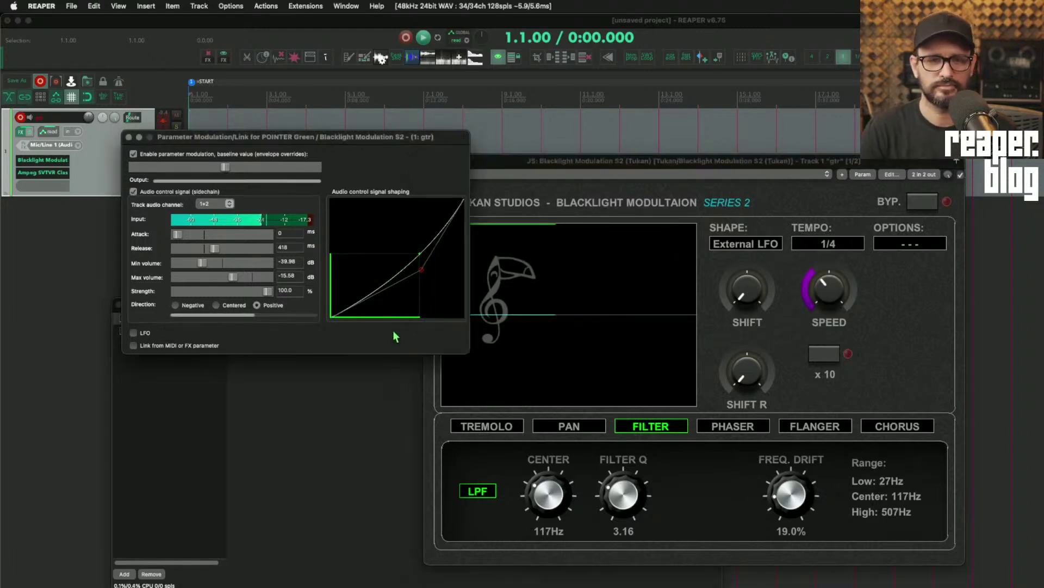
drag(423, 276, 445, 374)
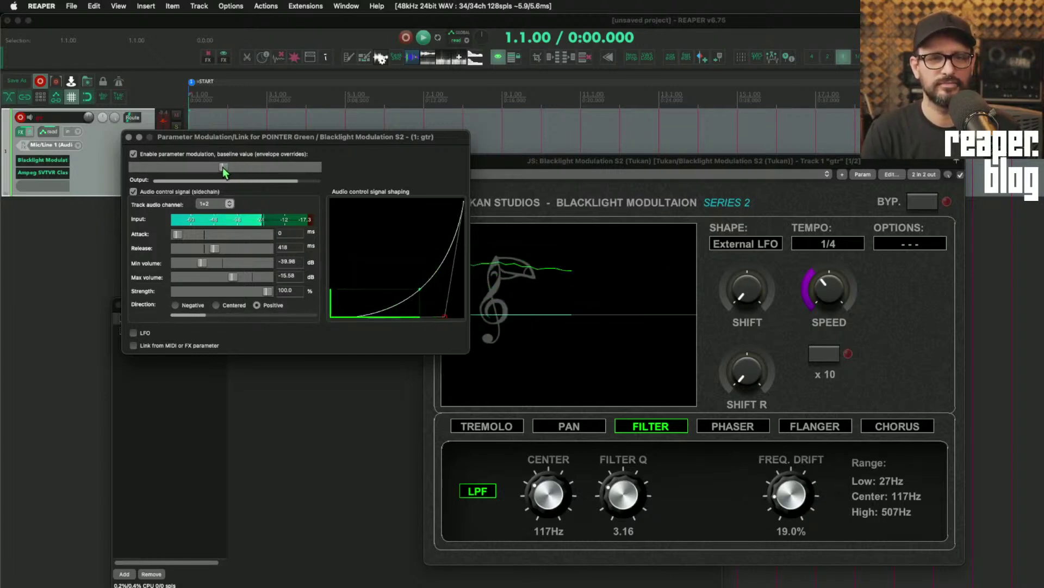
drag(225, 167, 163, 170)
double_click(163, 169)
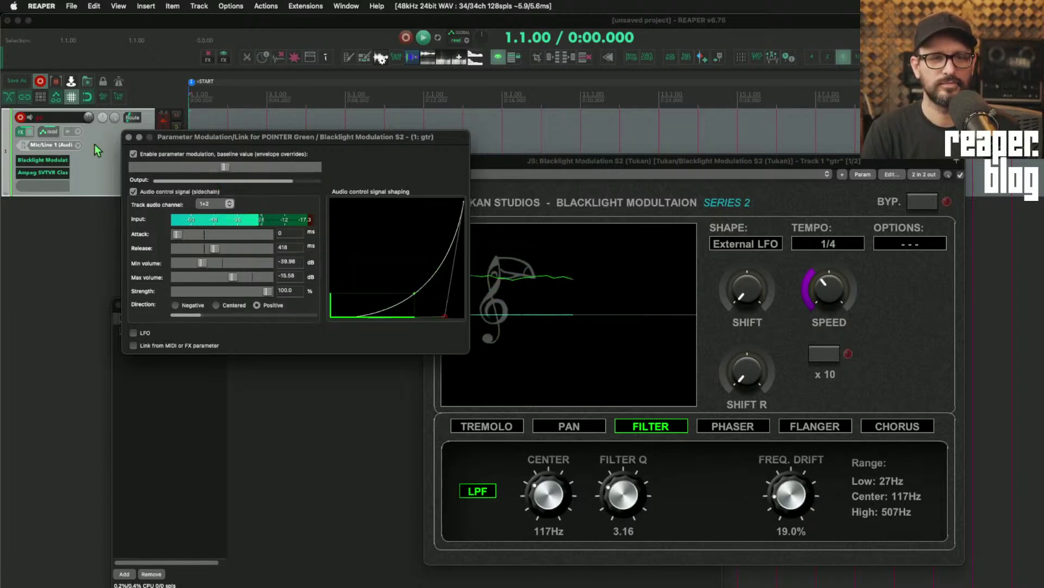
- Turn off the audio control signal and parameter modulation, and set the Ramp Down LFO to a free-running 3.91 Hz
click(133, 192)
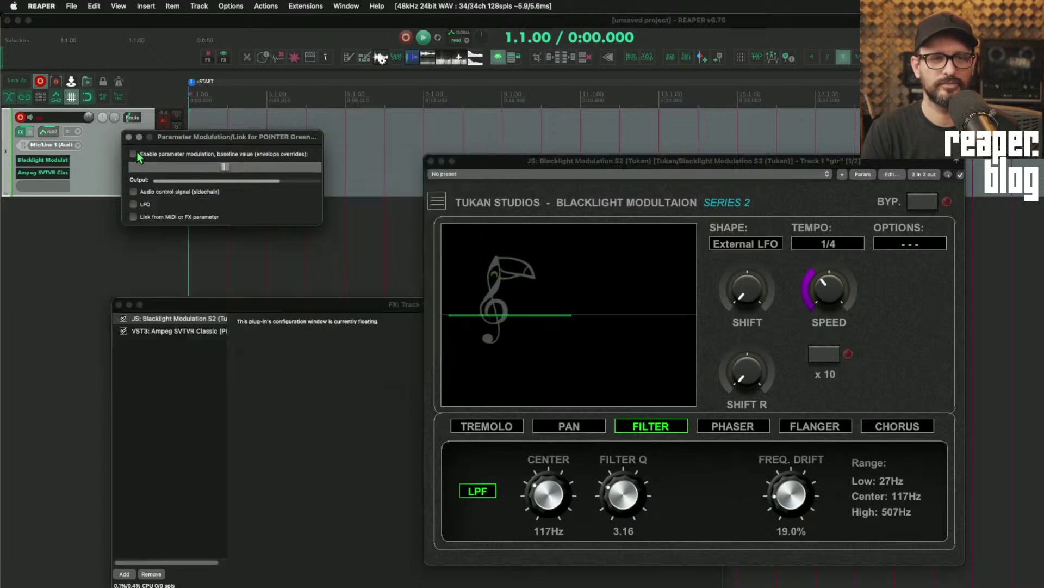
click(134, 154)
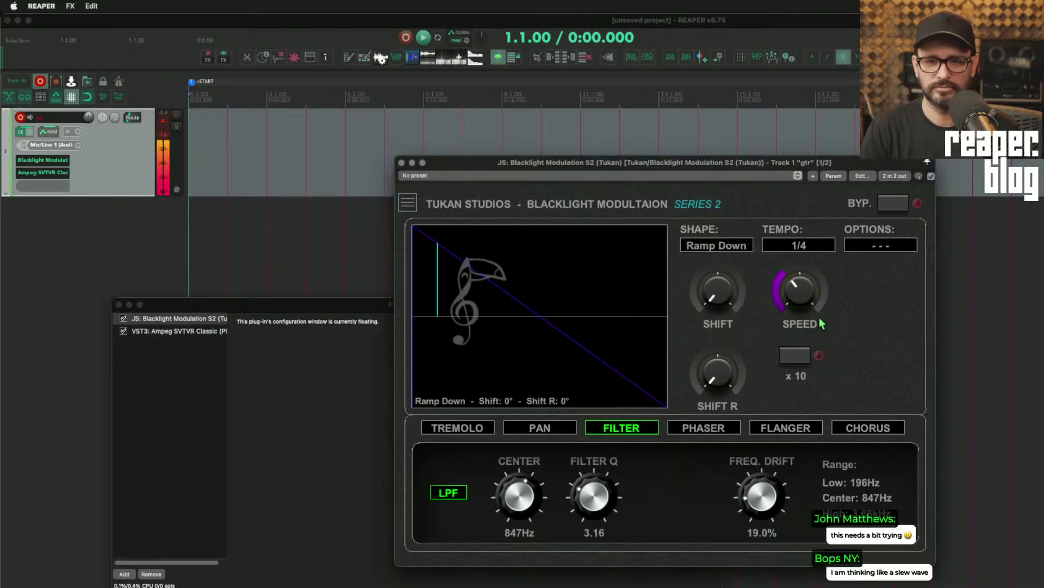
click(800, 308)
drag(800, 305, 812, 235)
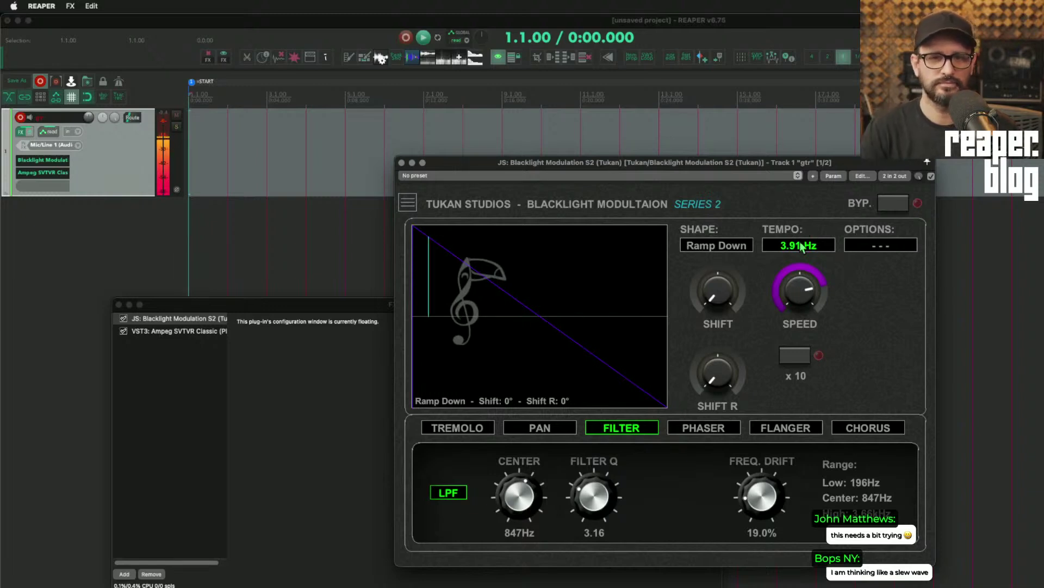
- Filter the plug-in list for "tukan del" and add Khaki Delay S2 to the gtr track after the Ampeg amp
click(272, 256)
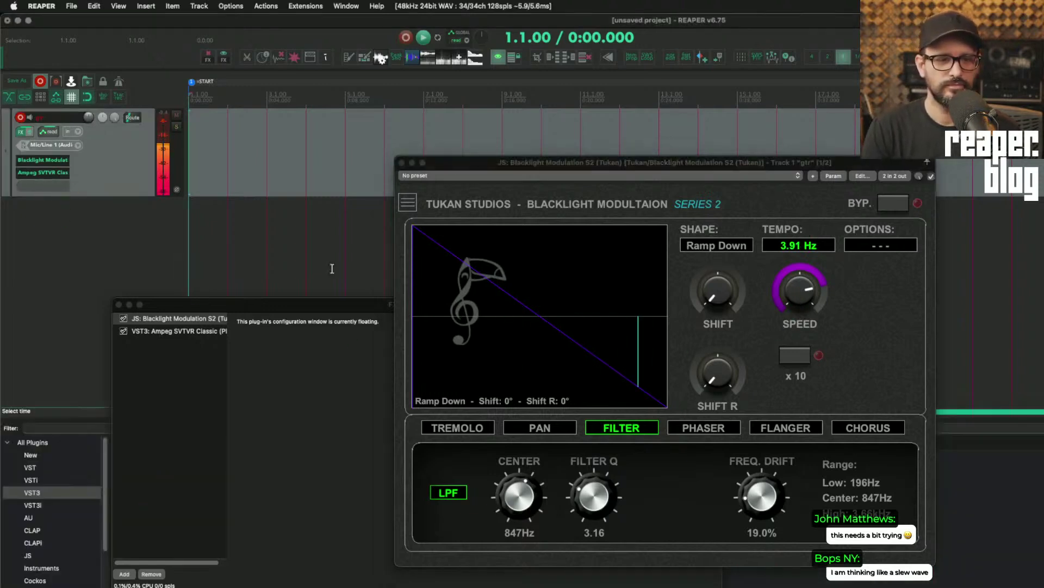
drag(299, 305, 824, 295)
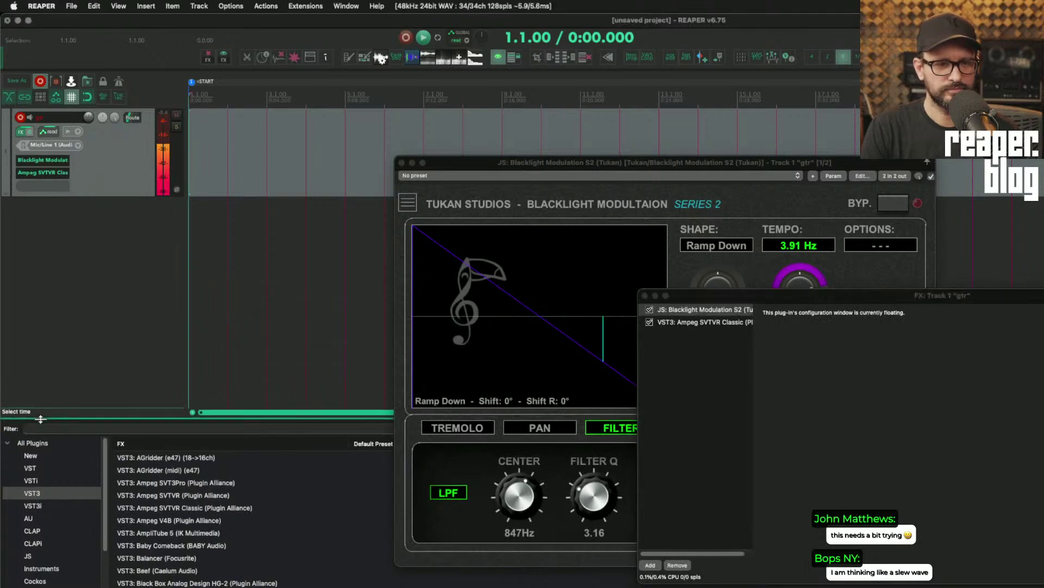
text(tukan)
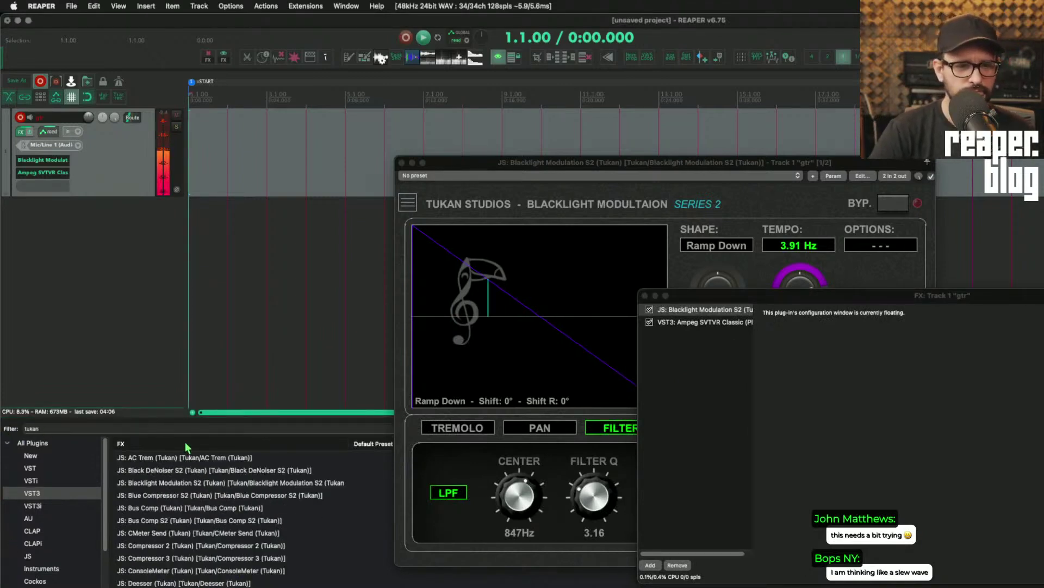
text( del)
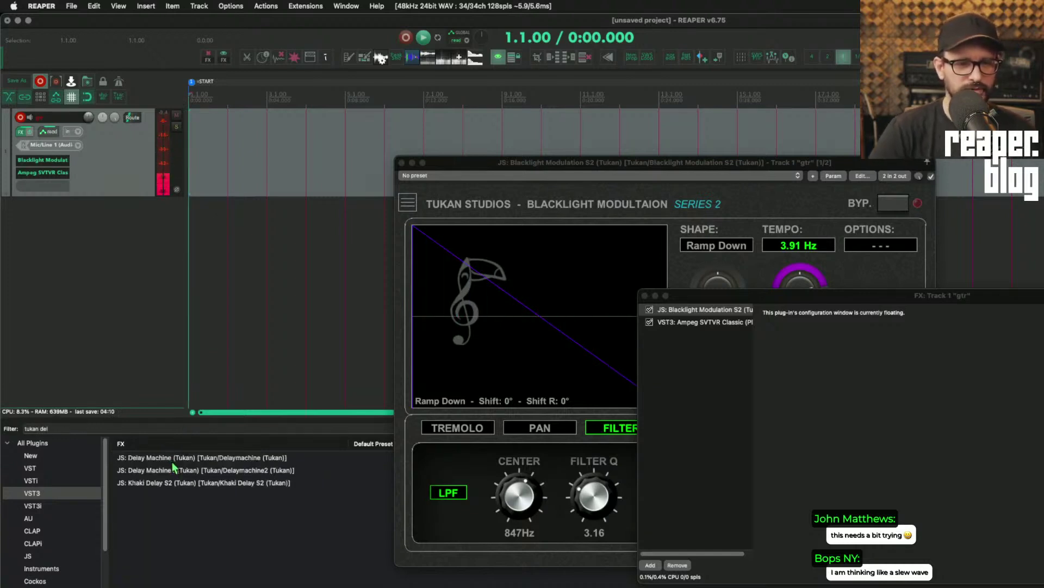
click(175, 468)
drag(175, 489, 116, 187)
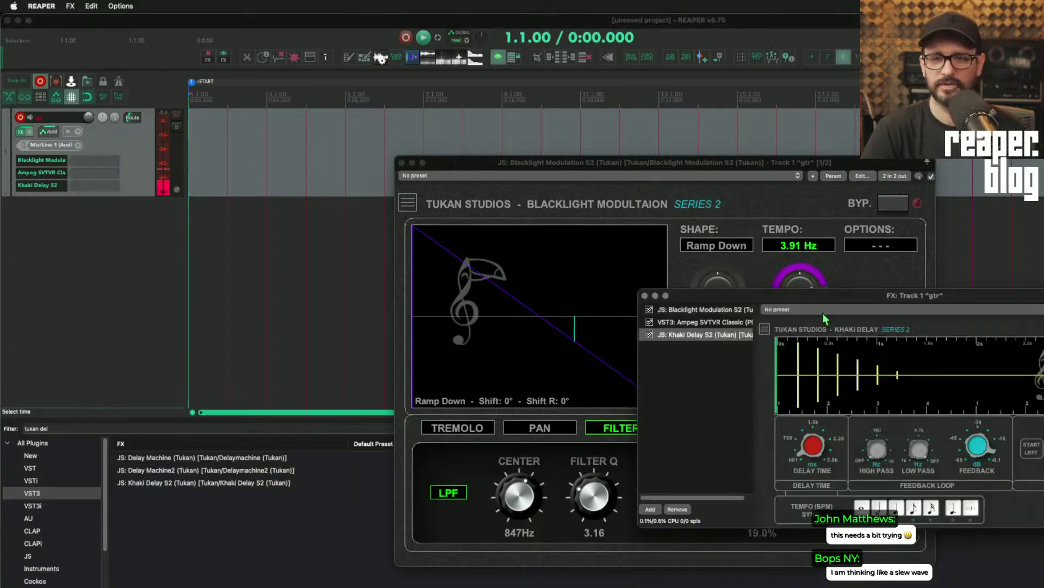
click(764, 328)
key(Escape)
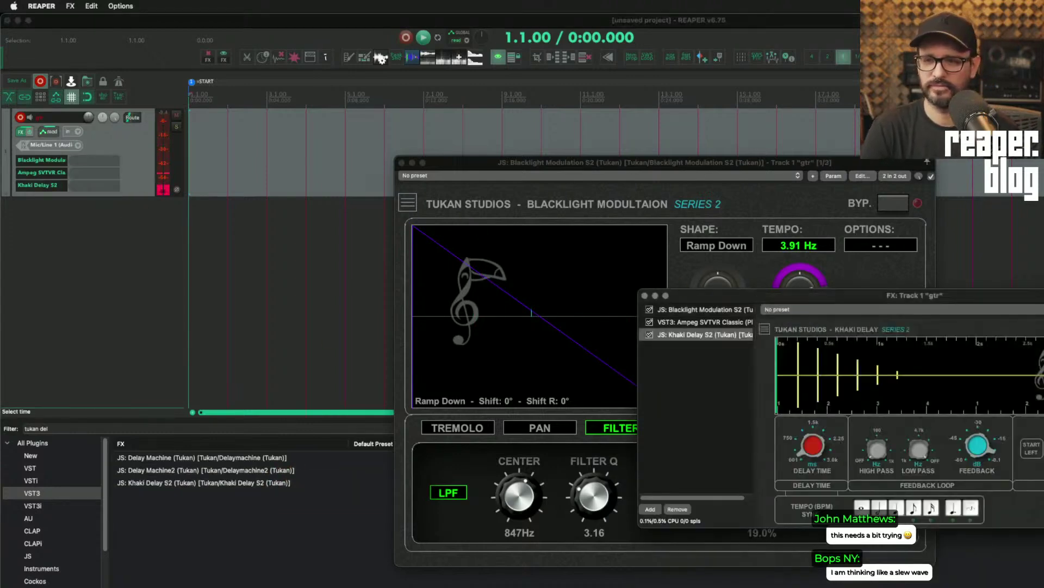
- Set the right-channel shift of Blacklight Modulation's Ramp Down LFO to 37°
drag(892, 296, 478, 125)
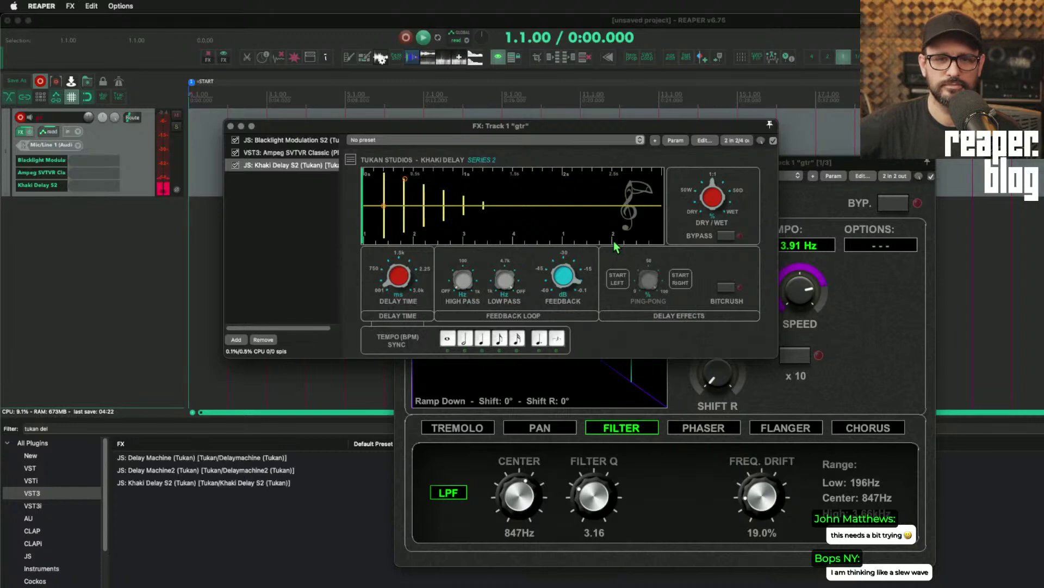
click(782, 463)
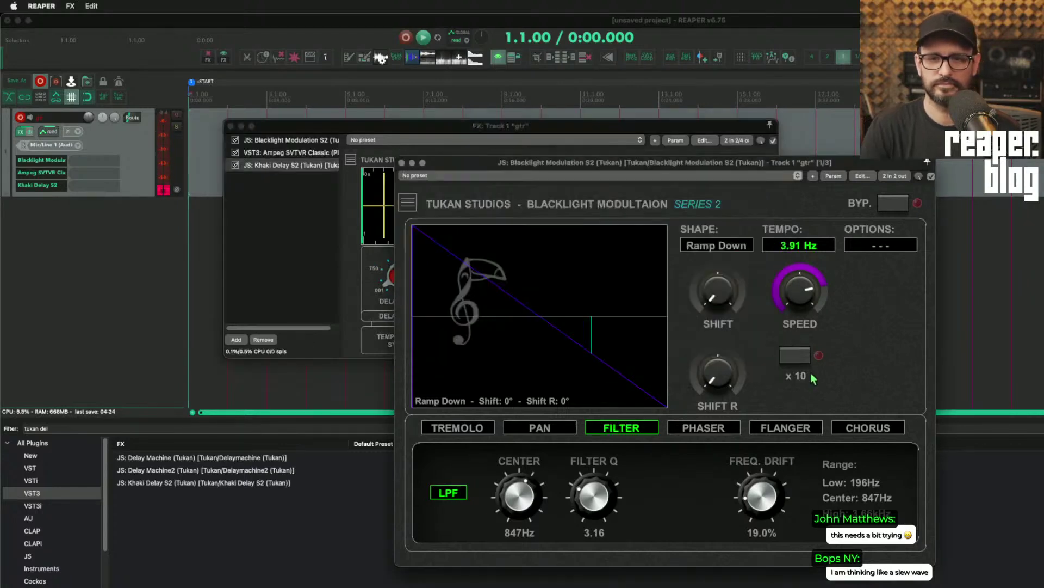
drag(718, 375, 716, 351)
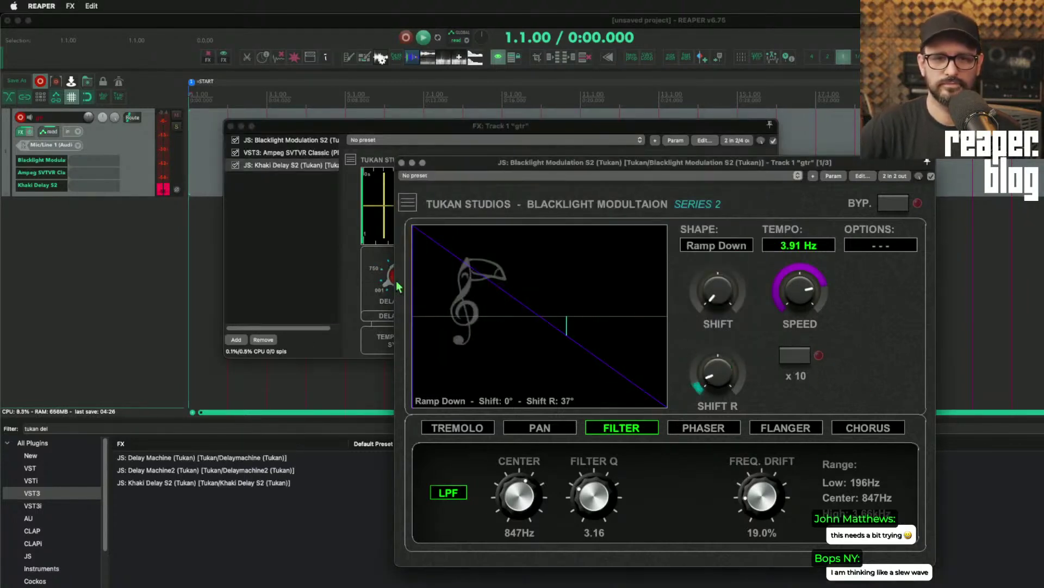
click(366, 274)
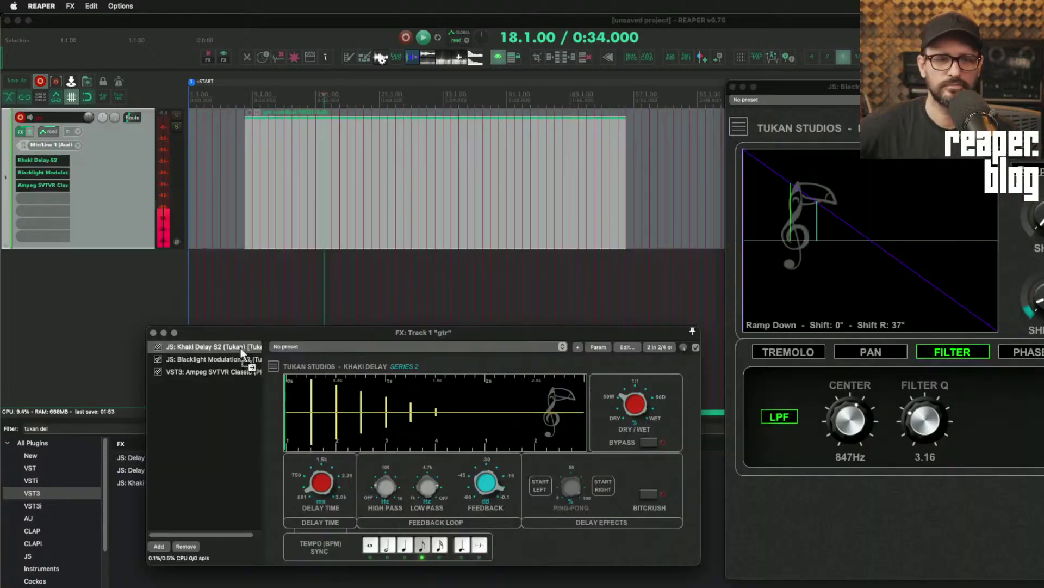
- With Khaki Delay first in the chain, bypass Blacklight Modulation and start the delay's ping-pong on the left
drag(243, 349, 136, 367)
click(158, 359)
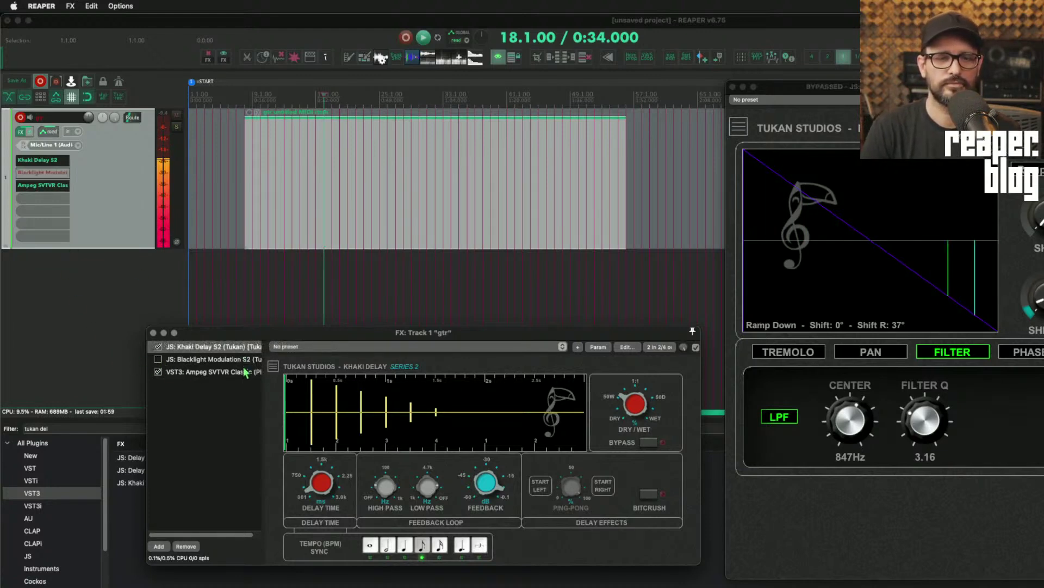
drag(323, 339, 327, 287)
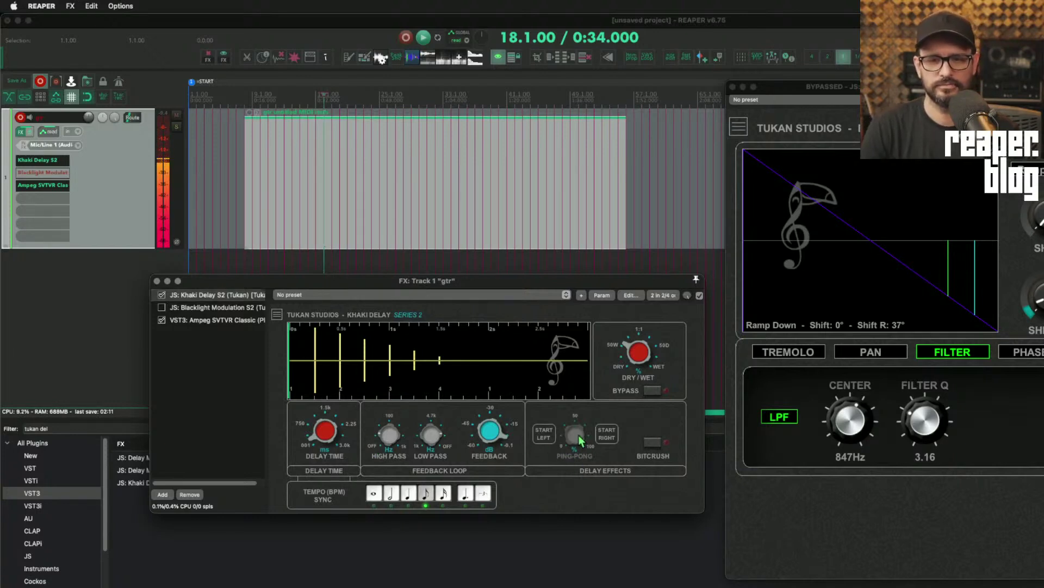
click(551, 441)
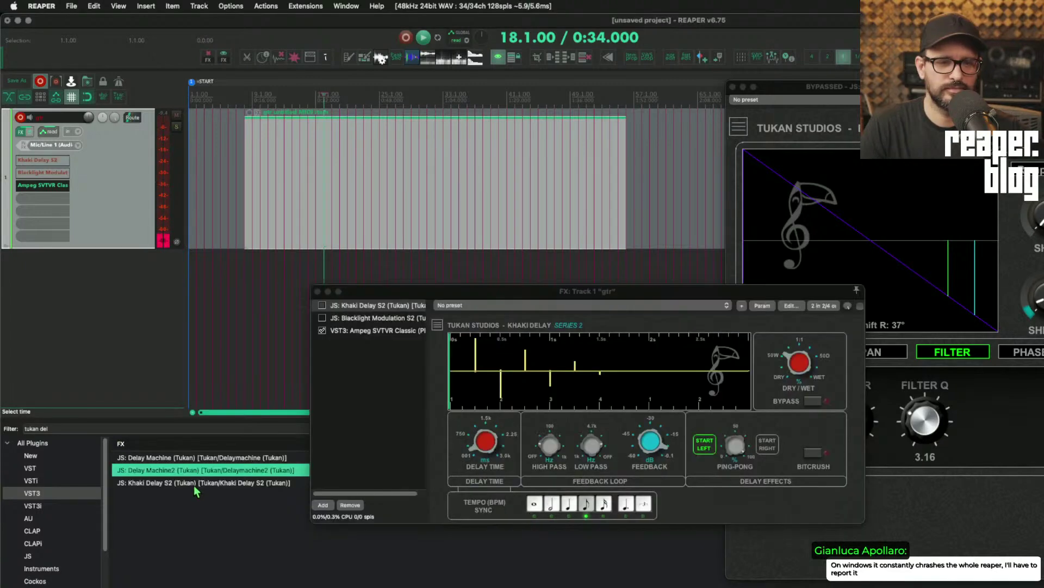
- Try Delay Machine2 after the Ampeg amp and remove it from the gtr track
click(163, 470)
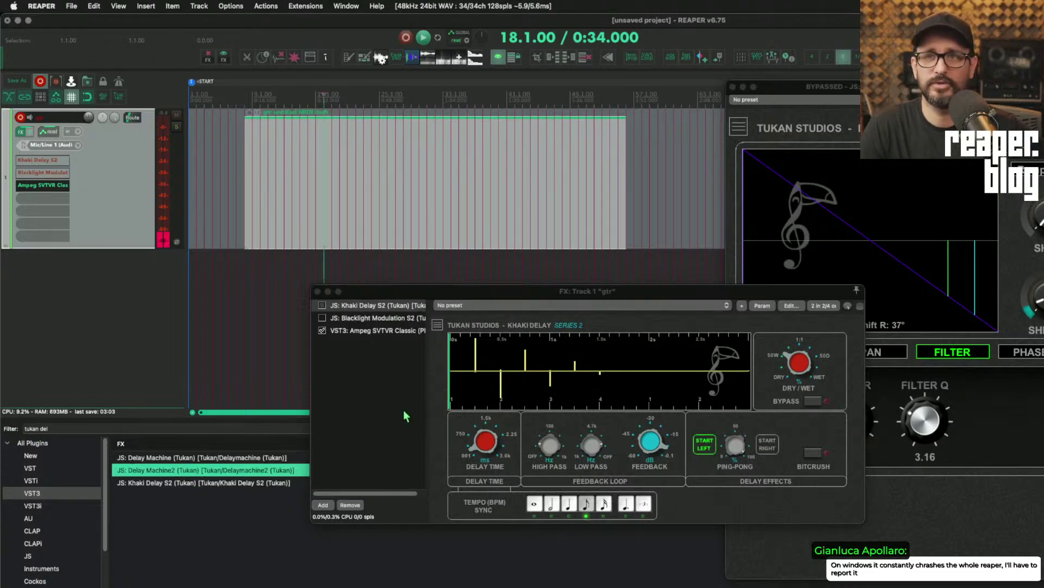
drag(404, 416, 404, 417)
drag(553, 301, 367, 204)
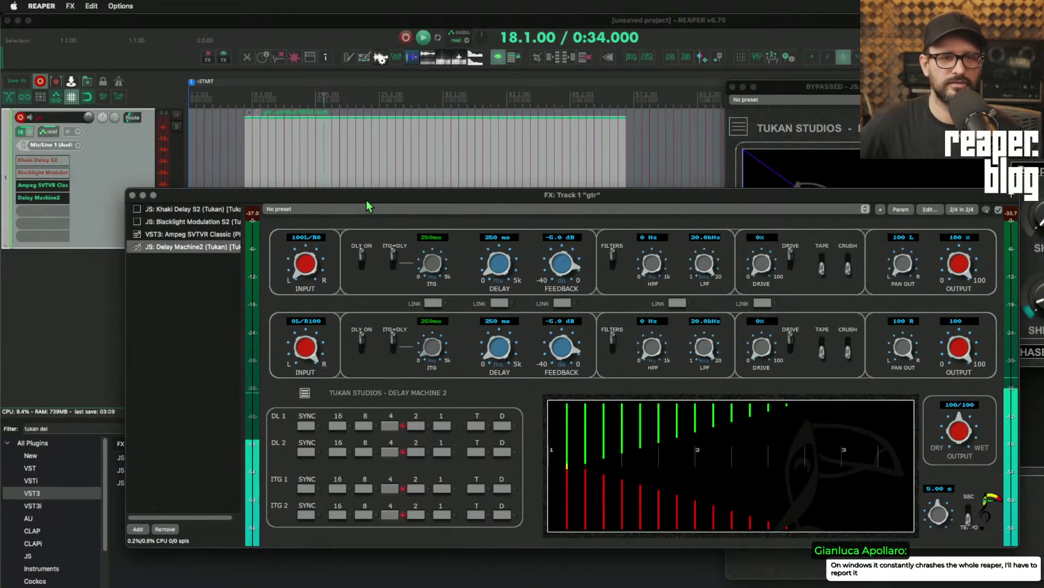
key(Delete)
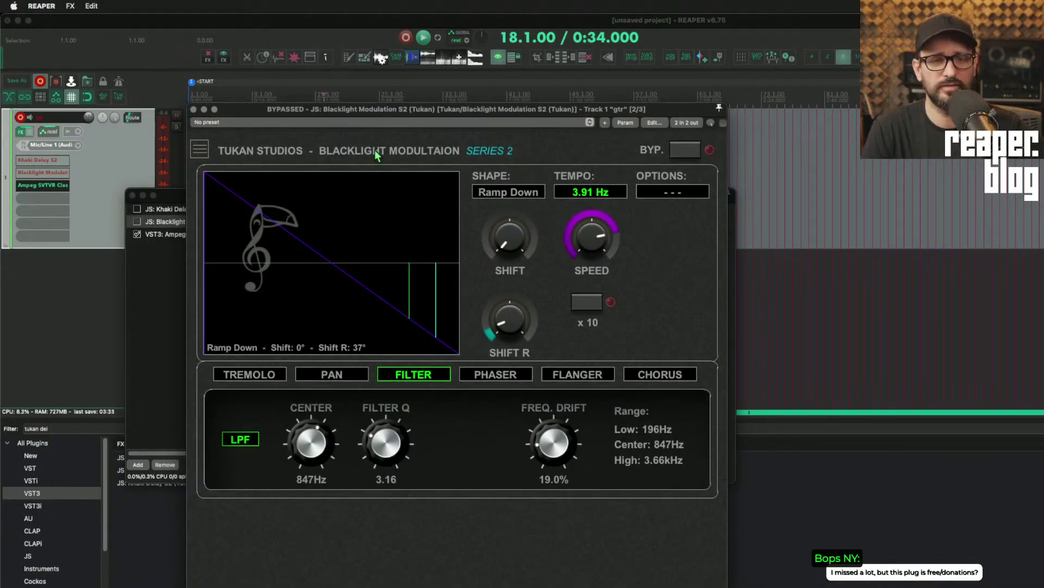
- Raise Khaki Delay's feedback to about -2.01 dB and lower the low-pass frequency of its feedback loop
click(798, 115)
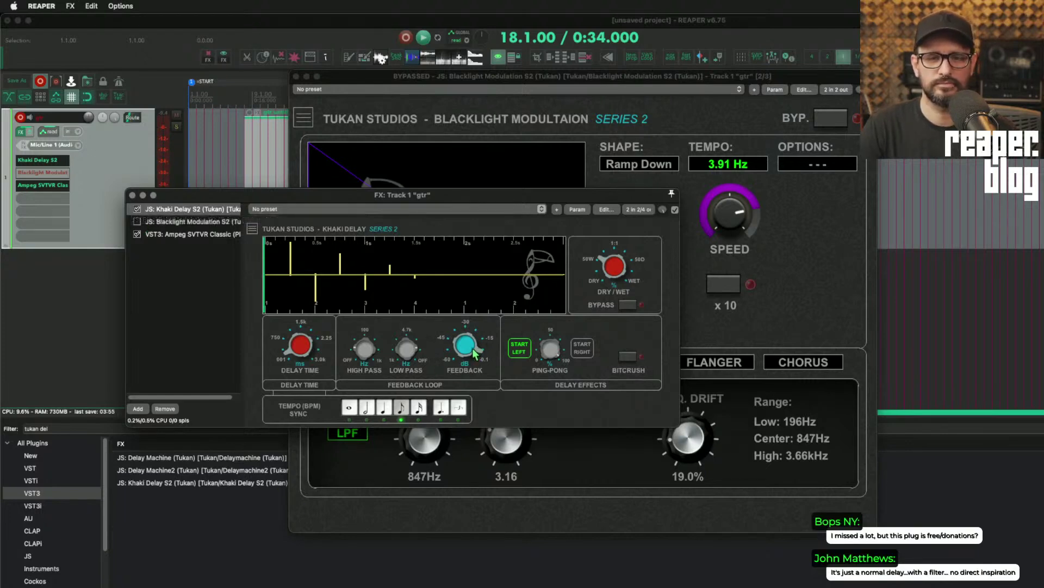
drag(474, 352, 474, 342)
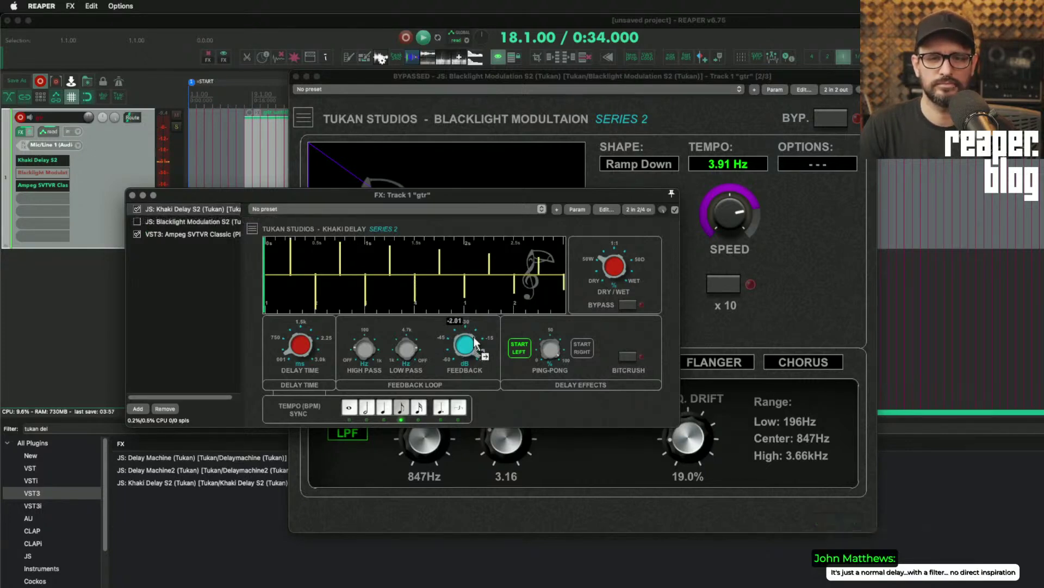
drag(408, 352, 410, 429)
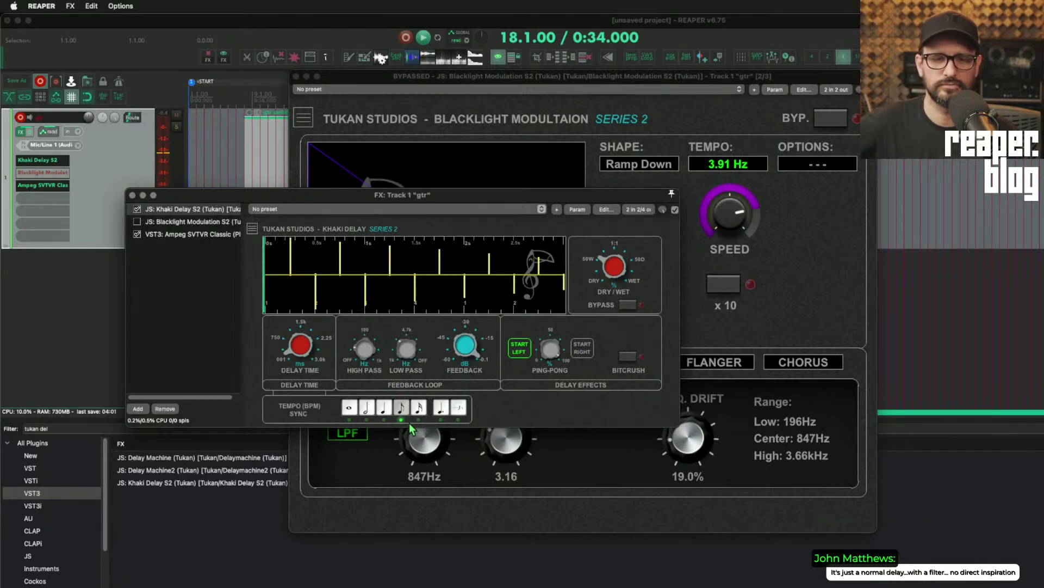
- Try bitcrush on Khaki Delay with less feedback and the feedback loop's high pass raised to 999.99 Hz
click(626, 359)
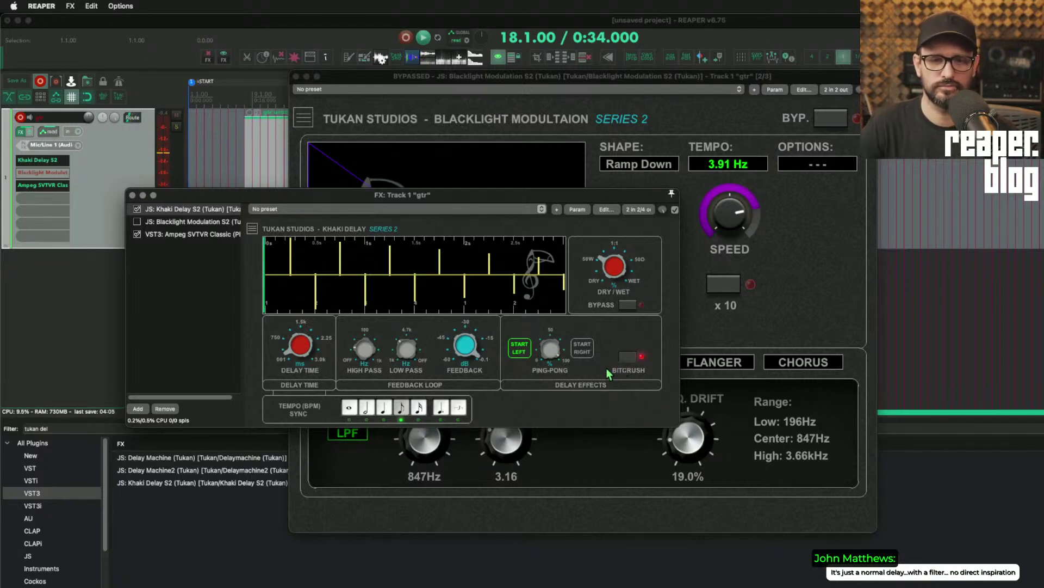
drag(420, 354, 465, 359)
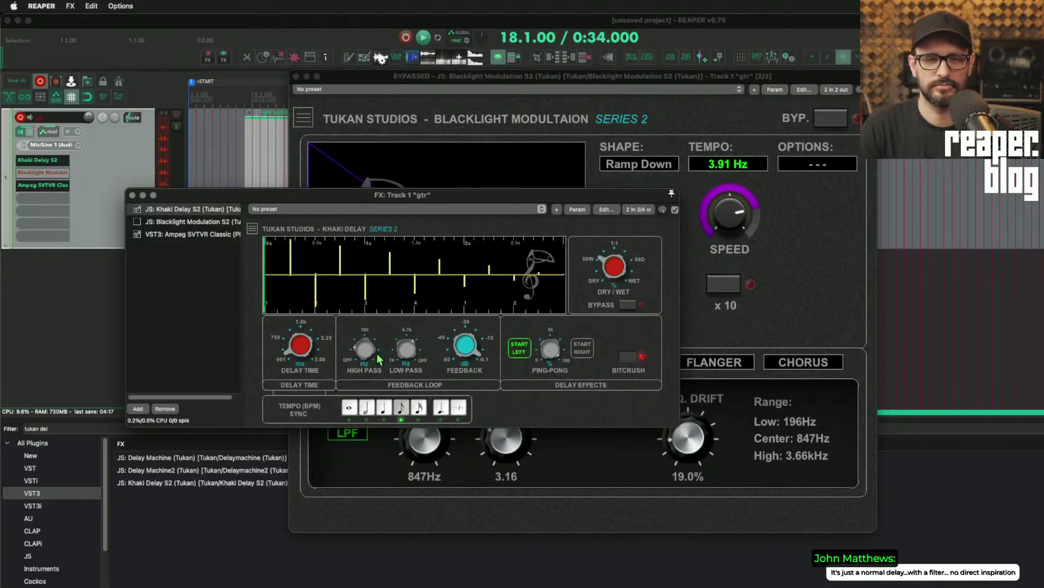
drag(365, 354, 354, 212)
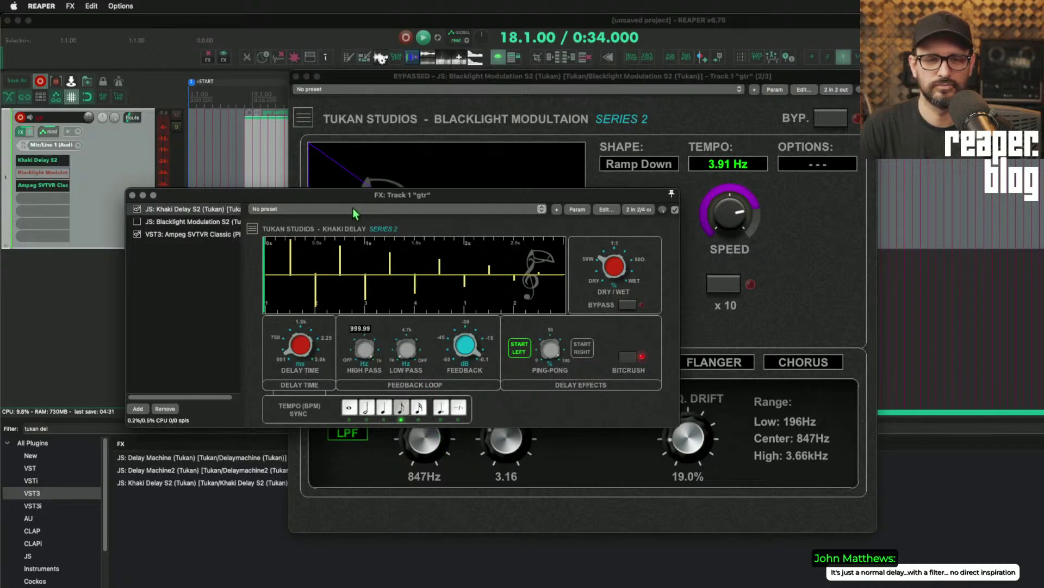
drag(366, 308, 369, 311)
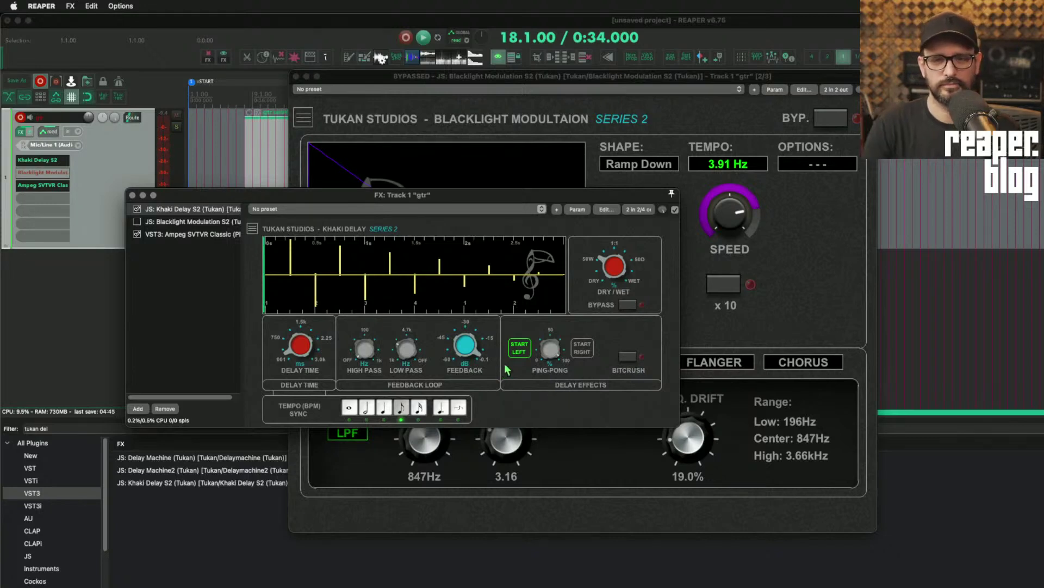
- Try a lower ping-pong amount, turn ping-pong off, and sync the delay to dotted sixteenth notes
drag(550, 350, 569, 442)
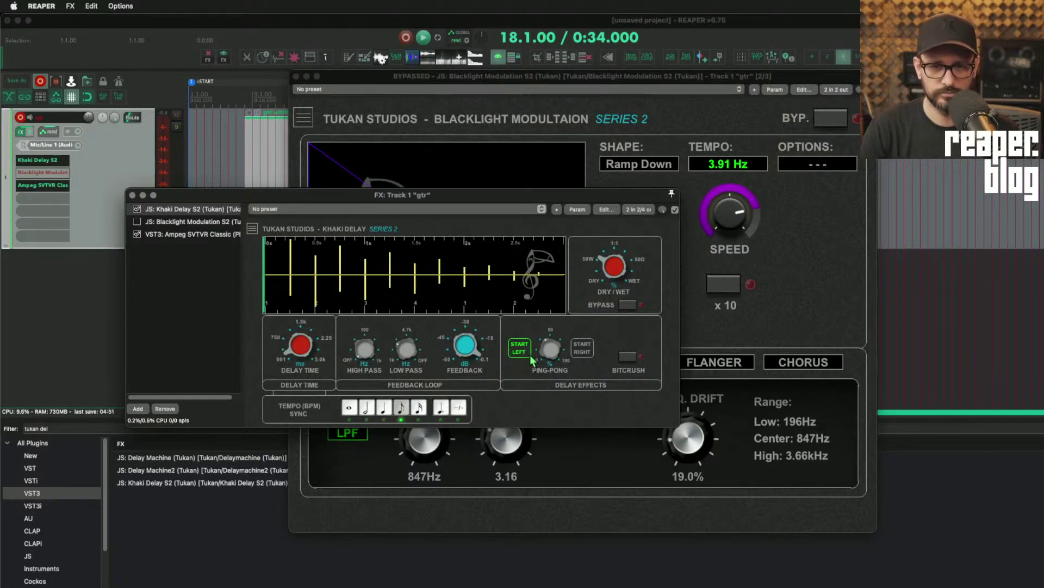
click(505, 351)
click(442, 408)
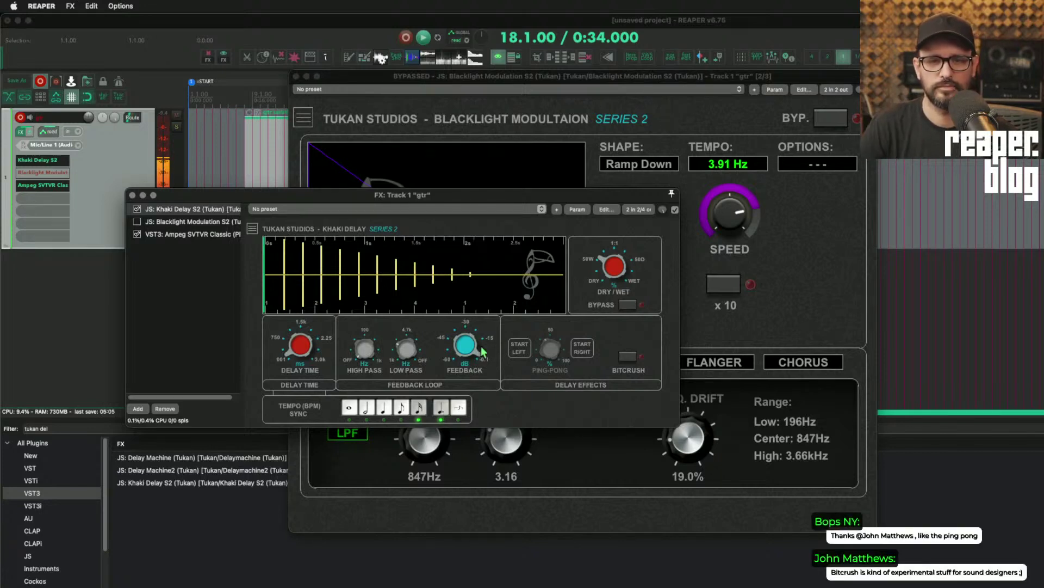
- Turn left-start ping-pong back on, and bypass Khaki Delay to bring up the Ampeg amp
click(524, 351)
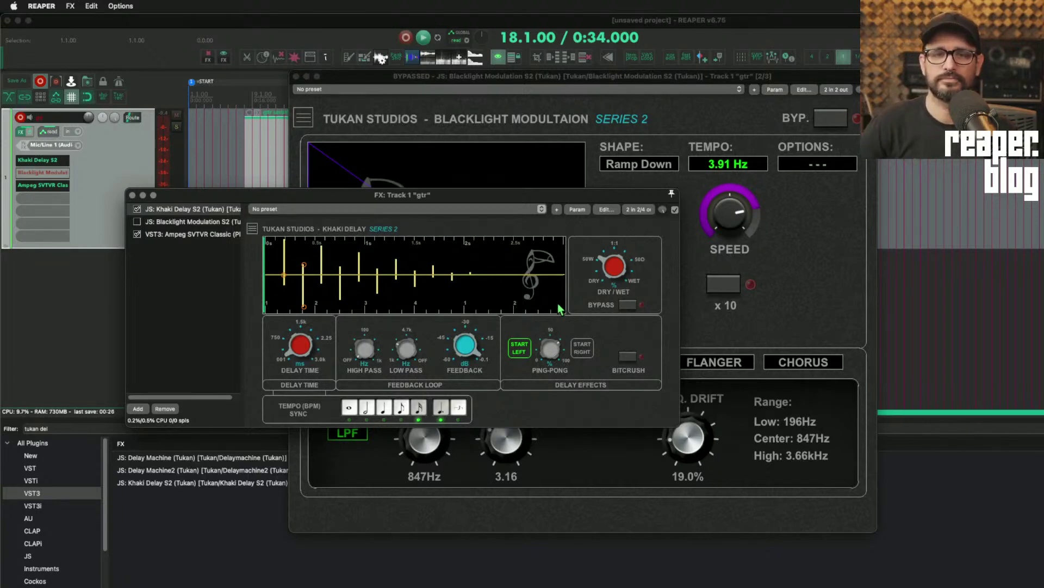
click(137, 209)
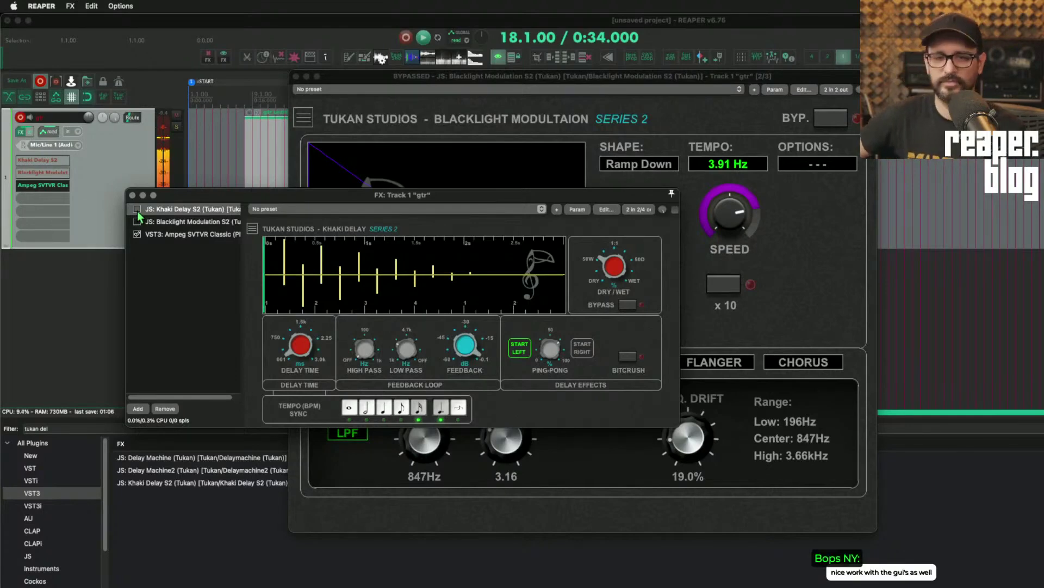
click(216, 234)
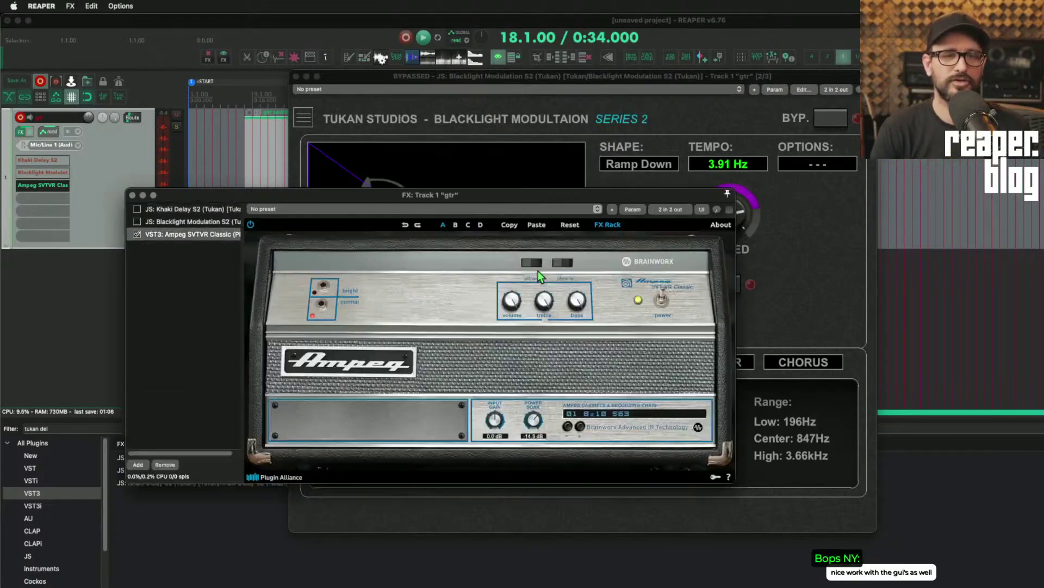
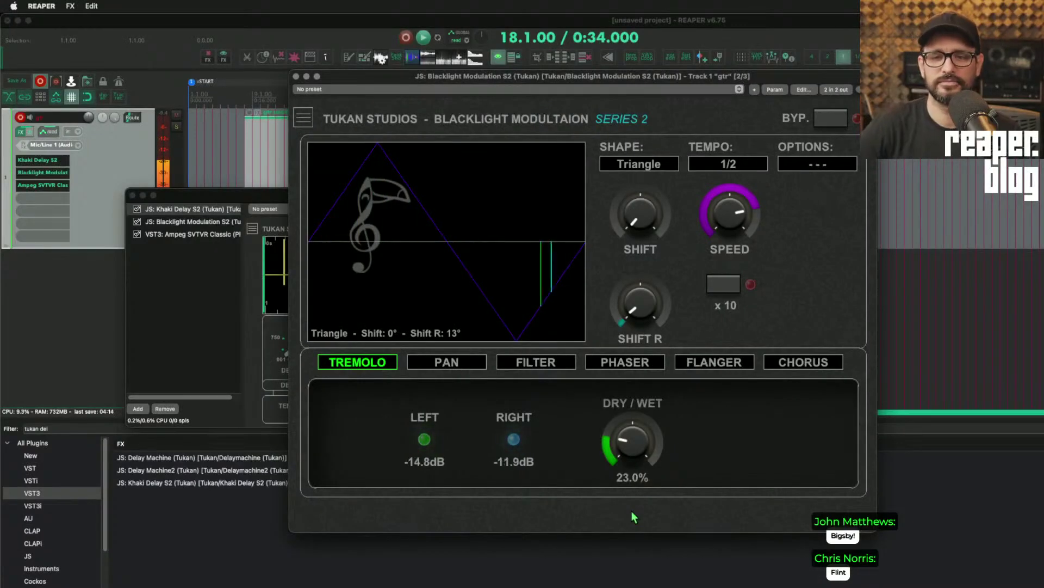
- Switch Blacklight Modulation from tremolo to chorus with 32% mix, 36 ms delay and a 49 Hz high pass
drag(638, 424, 639, 408)
click(804, 362)
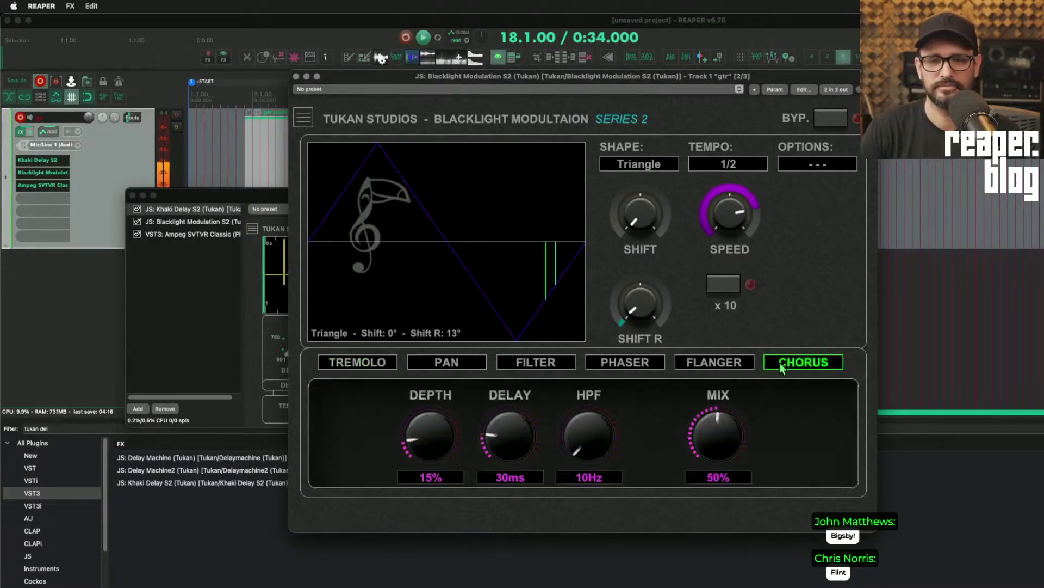
drag(716, 438, 714, 466)
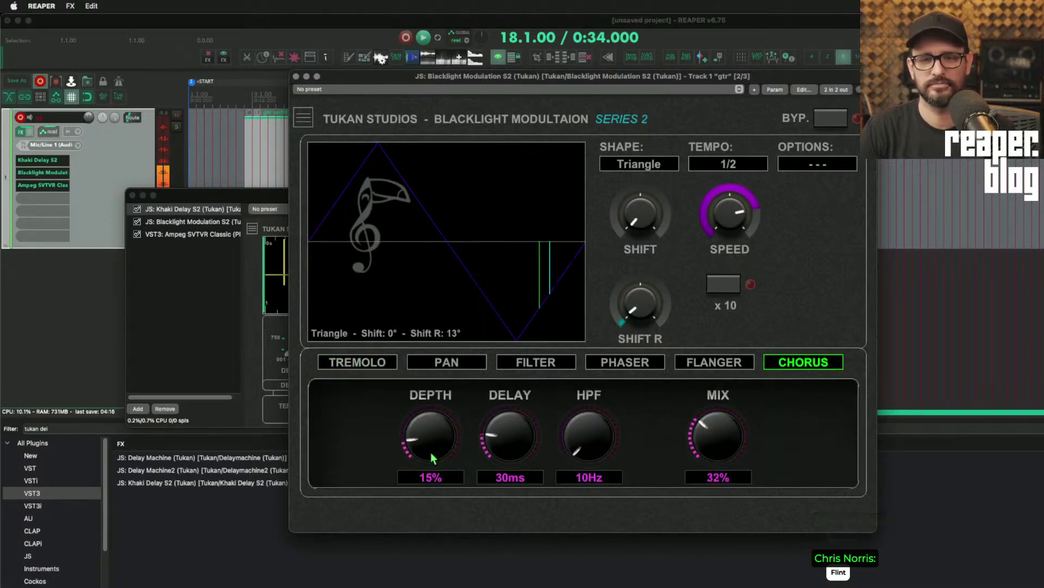
drag(517, 454, 595, 395)
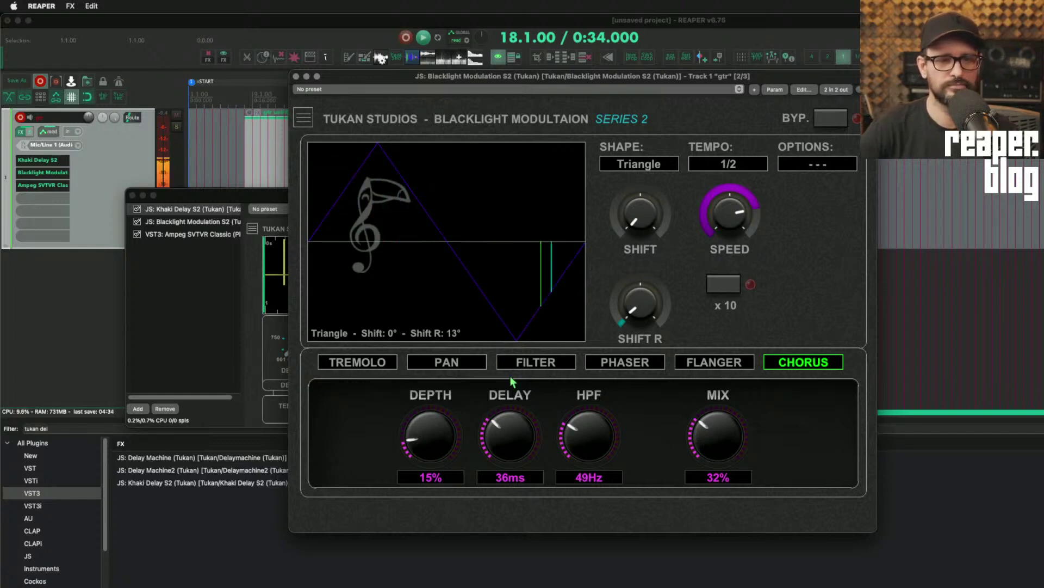
- Filter the plug-in list for "tukan rev" and bring up the Ampeg amp in the gtr track's chain
click(64, 430)
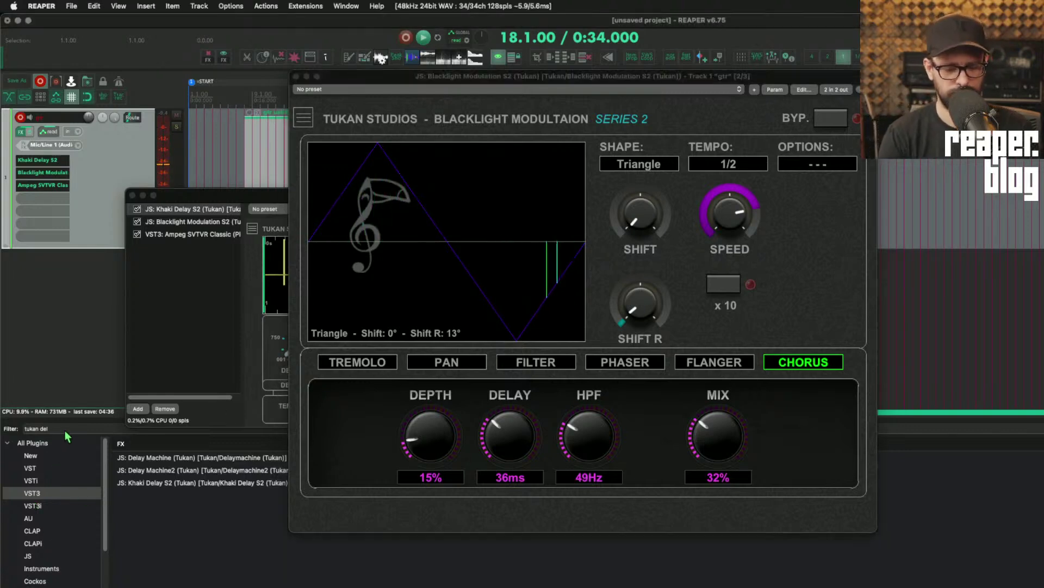
key(BackSpace)
key(BackSpace)
key(BackSpace)
text(rev)
click(193, 234)
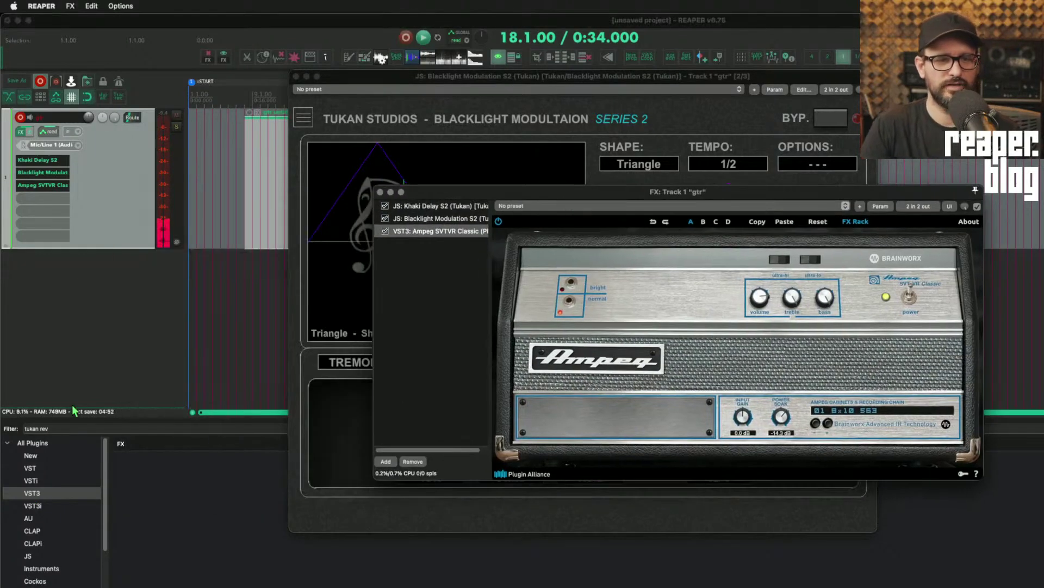
- Shorten the plug-in list filter to "tukan"
click(70, 429)
key(BackSpace)
key(BackSpace)
key(BackSpace)
key(BackSpace)
key(BackSpace)
key(BackSpace)
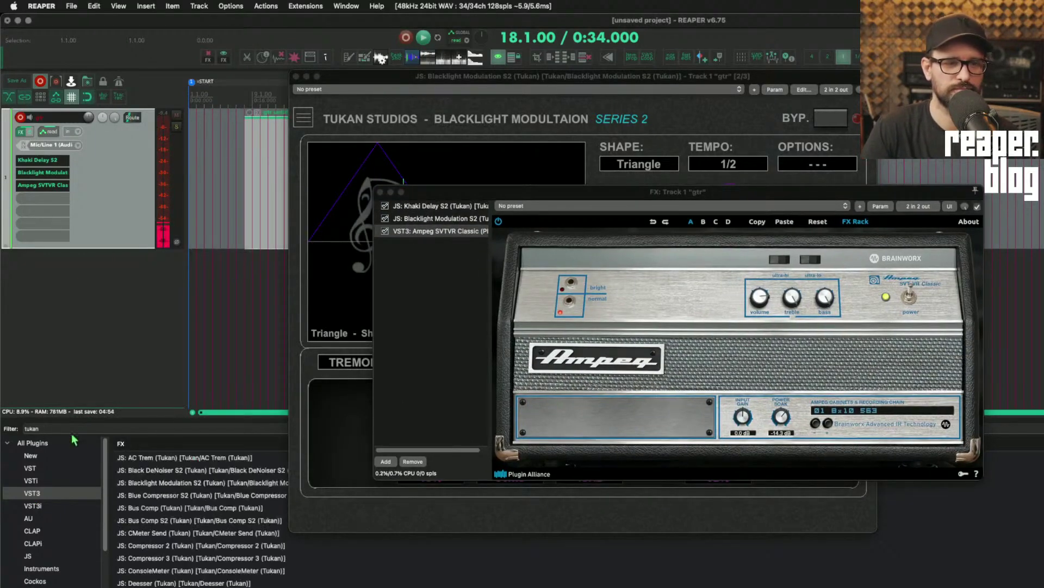
- Browse the Tukan plug-ins and add the Lexikan 2 reverb to the gtr track after the Ampeg amp
scroll(59, 523, up, 6)
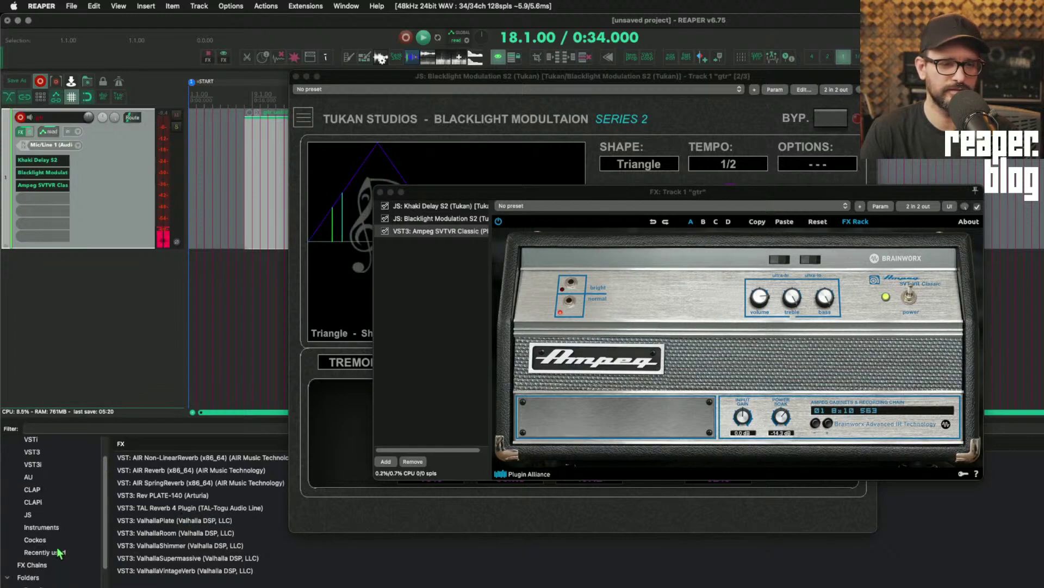
scroll(70, 537, up, 3)
scroll(73, 551, down, 5)
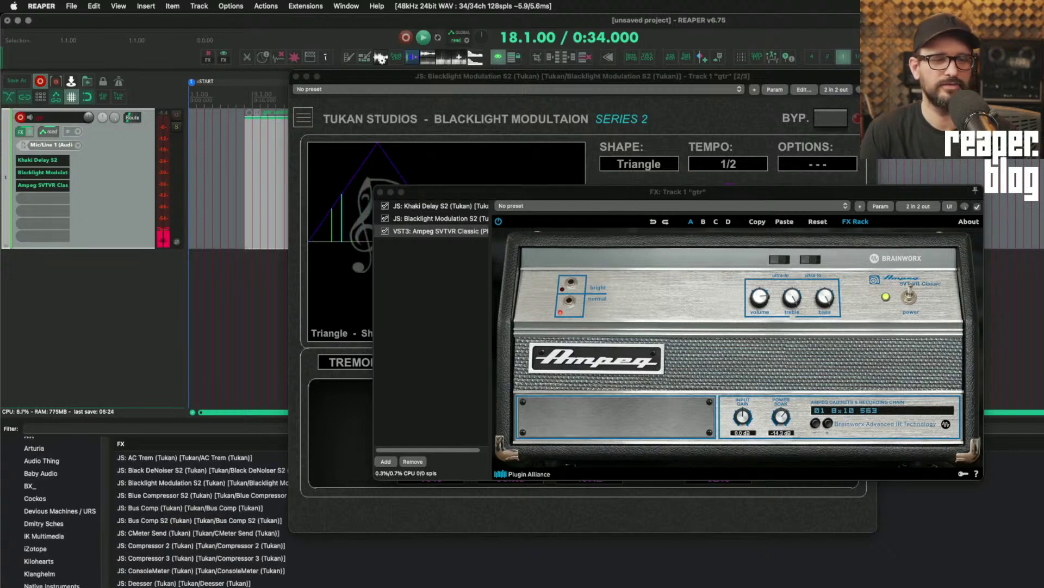
scroll(202, 517, down, 6)
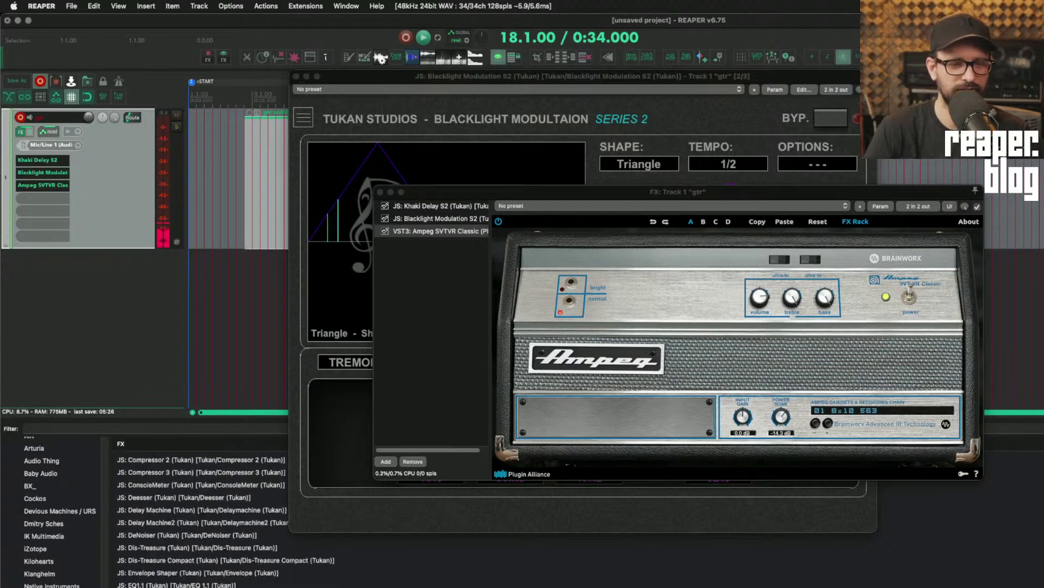
scroll(201, 517, down, 1)
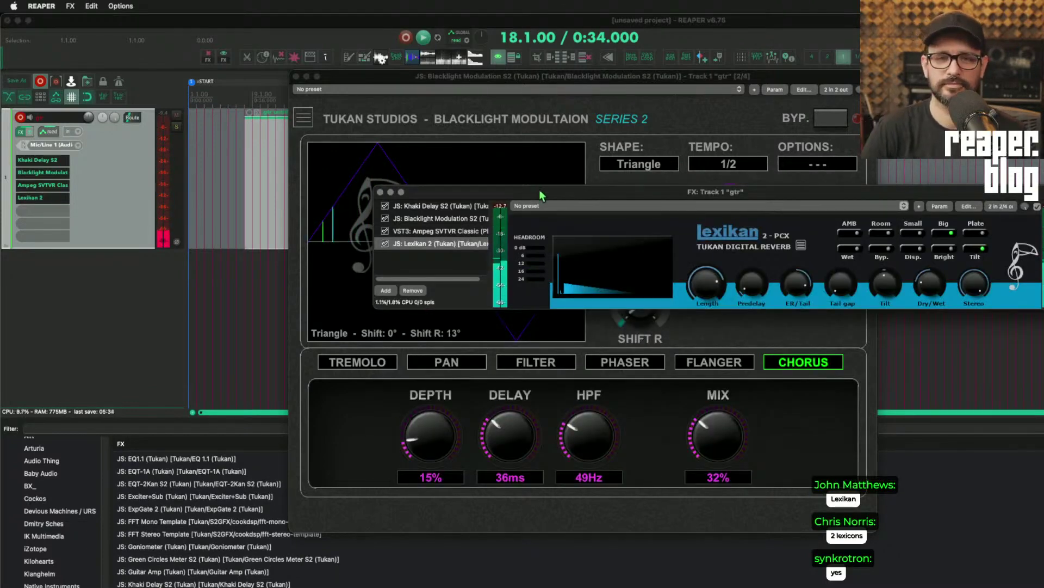
- Reposition and resize the gtr track's FX chain window and switch Lexikan 2 to the AMB mode
drag(544, 191, 255, 95)
drag(763, 214, 857, 297)
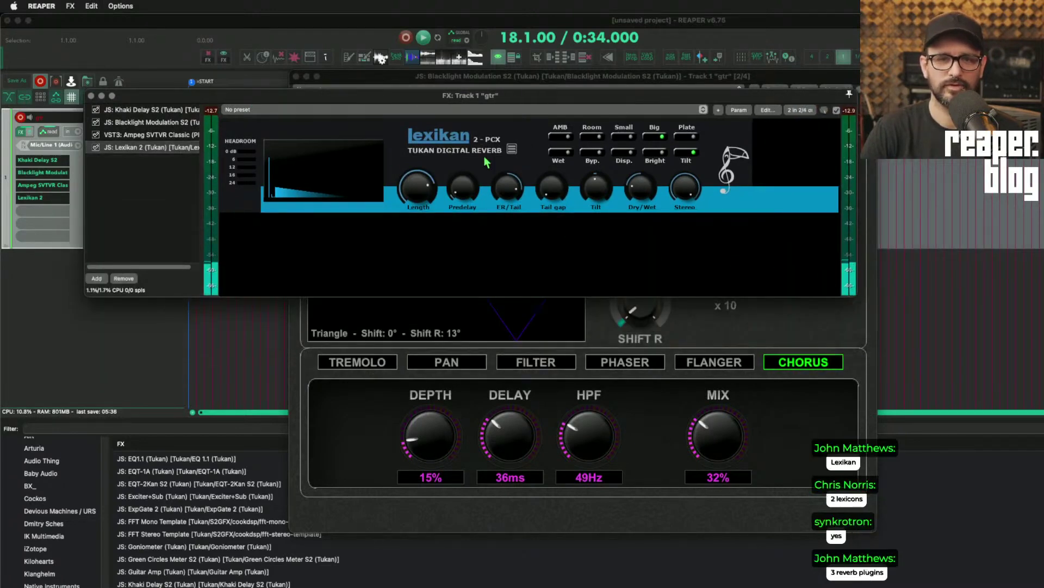
click(512, 149)
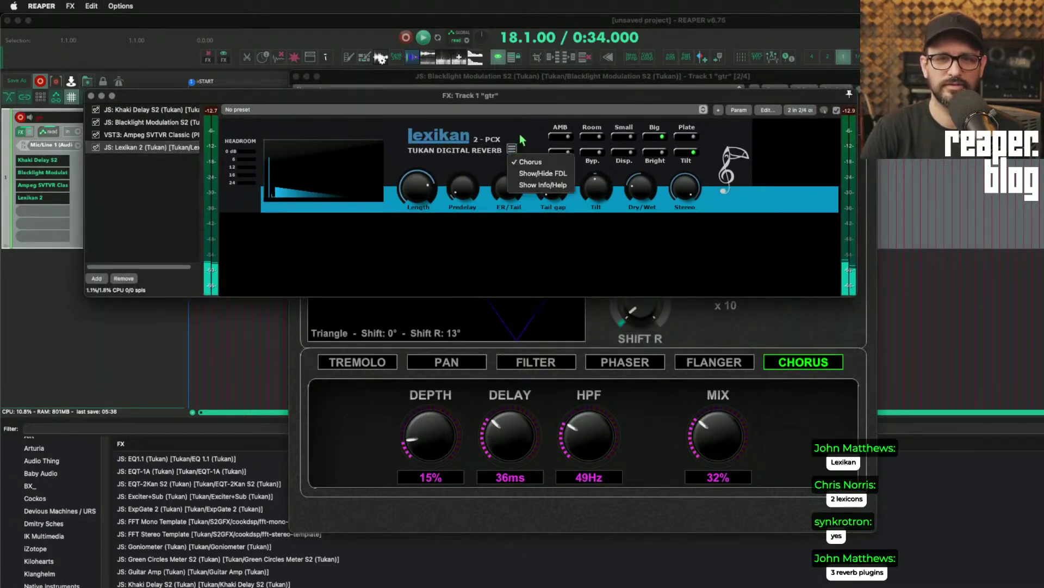
click(520, 136)
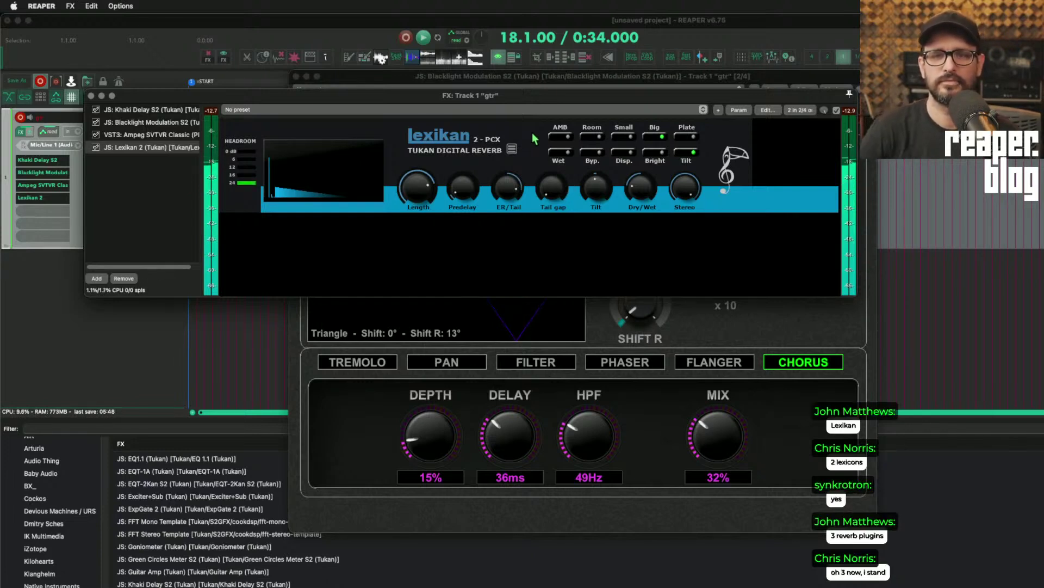
click(570, 136)
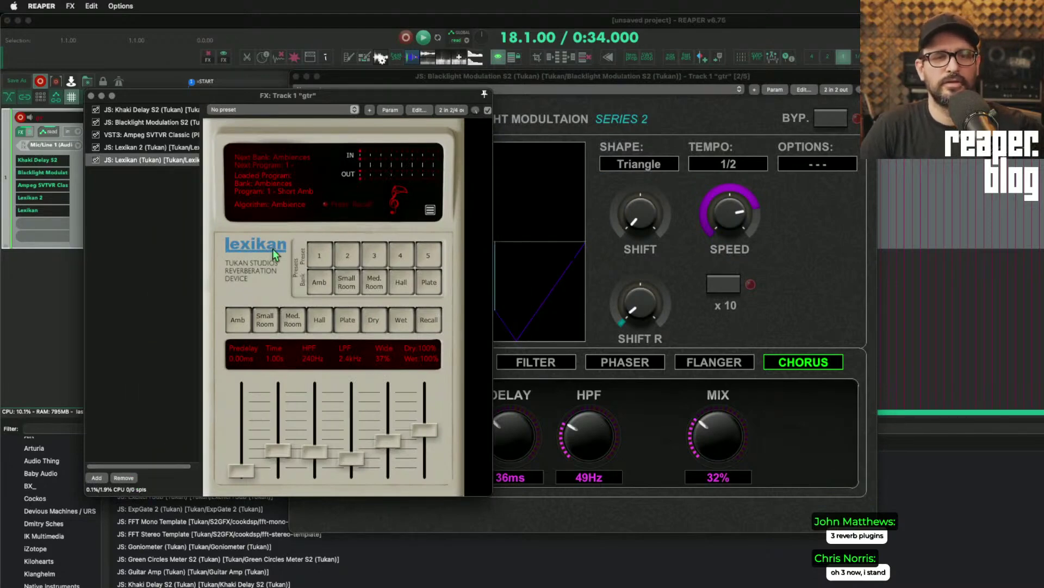
- Remove the original Lexikan reverb from the gtr chain, then bypass Blacklight Modulation and Khaki Delay
click(129, 478)
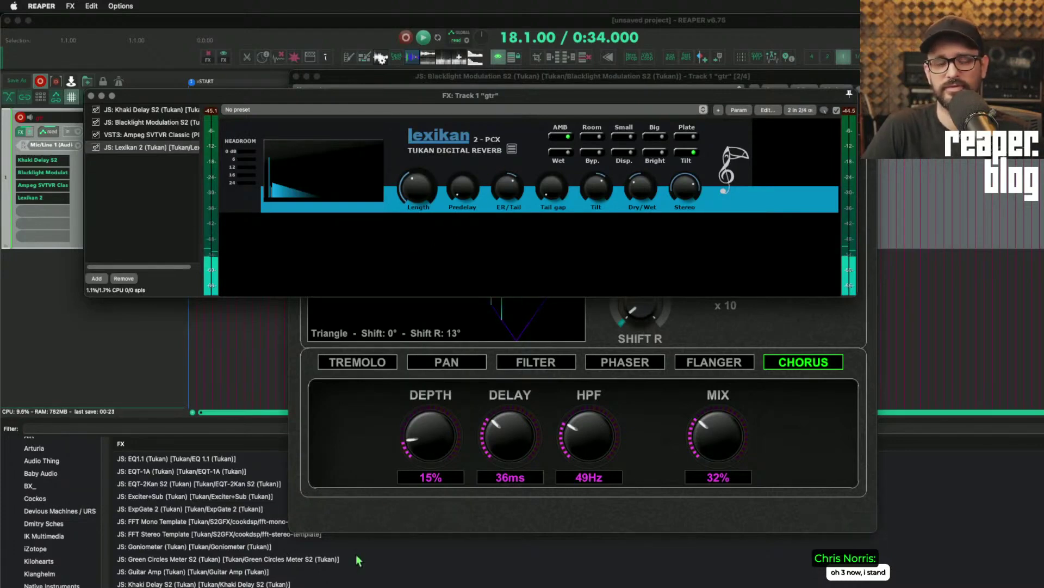
scroll(201, 517, down, 3)
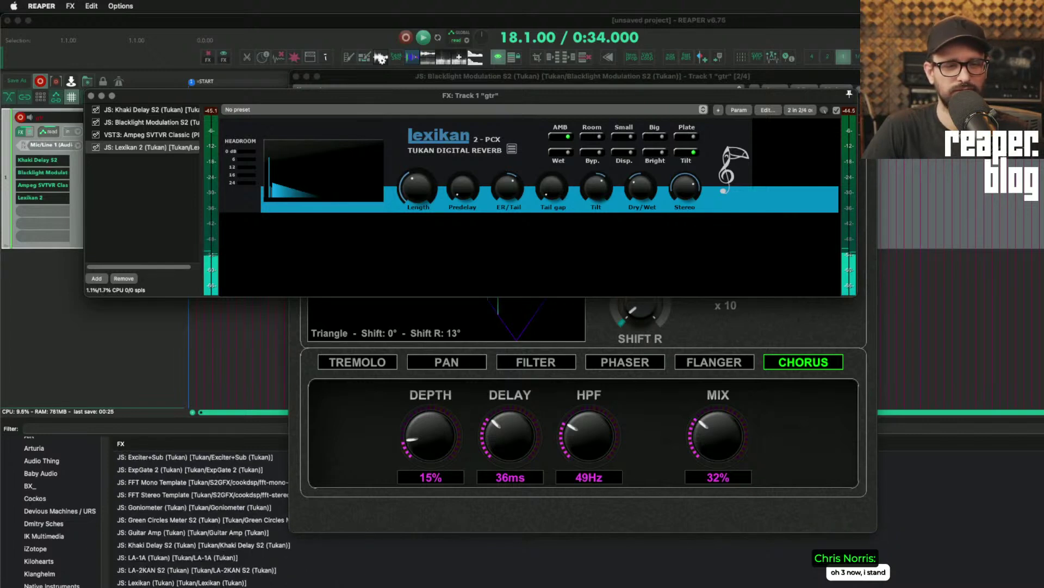
scroll(201, 517, down, 2)
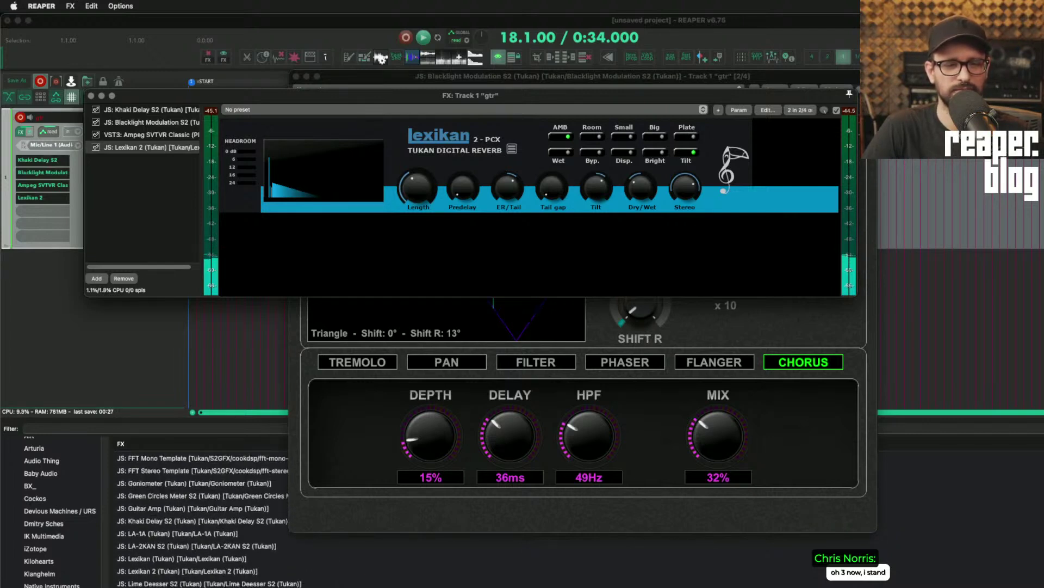
scroll(201, 517, down, 1)
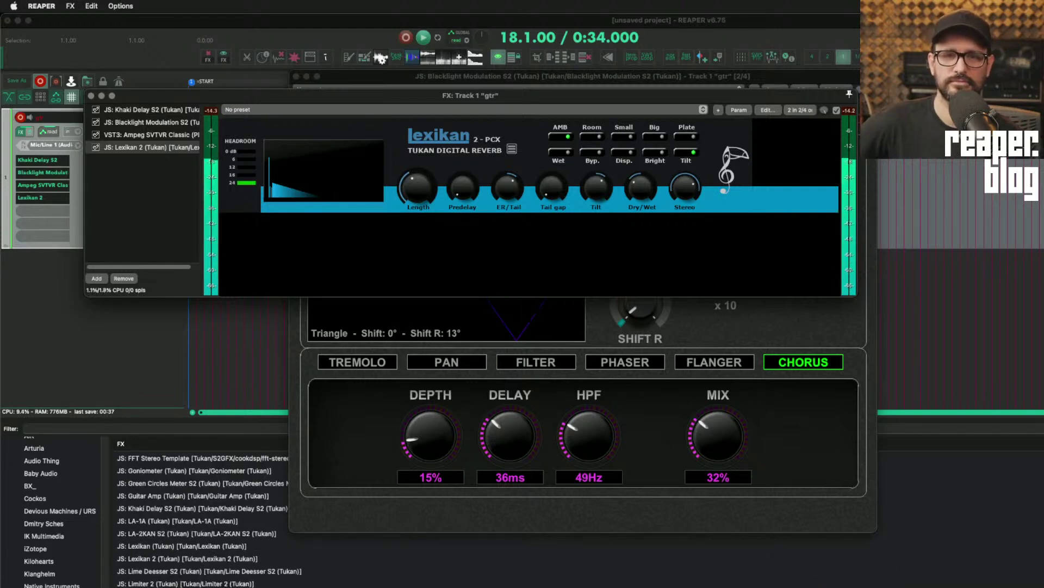
click(96, 122)
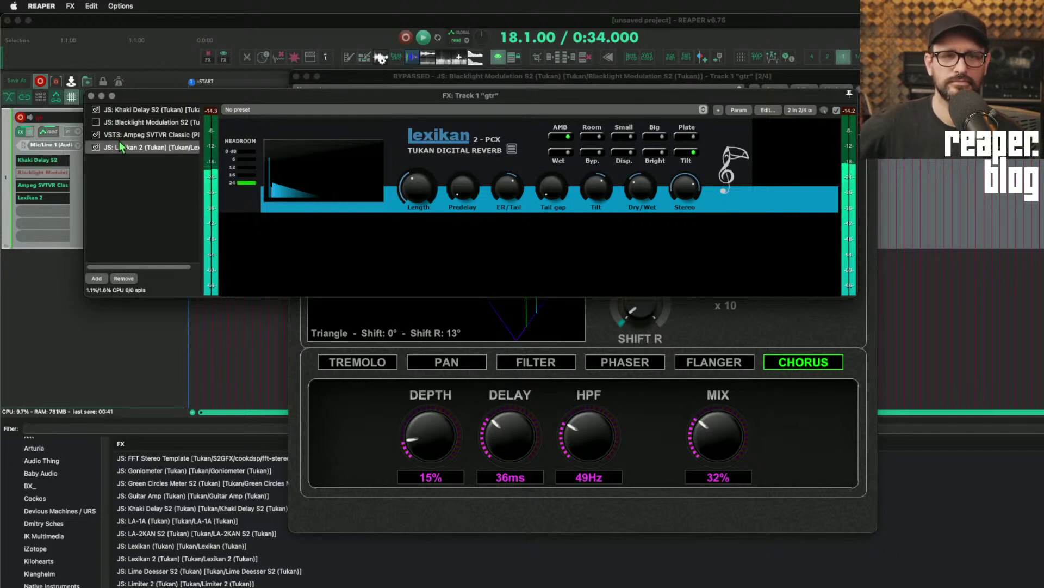
click(96, 110)
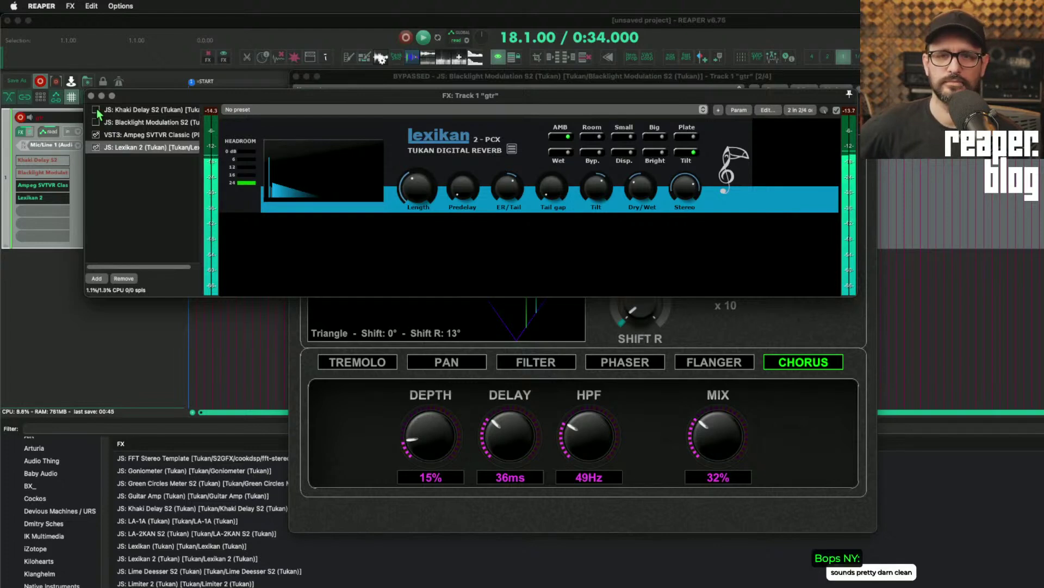
- Audition Lexikan 2's Room, Small, Big and Plate reverb modes on the guitar
click(593, 137)
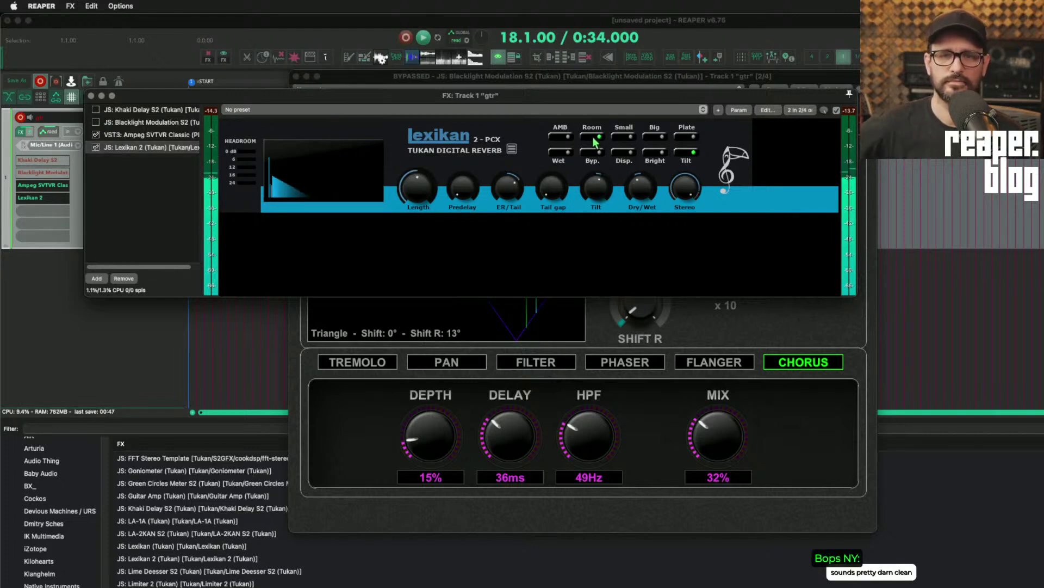
click(623, 137)
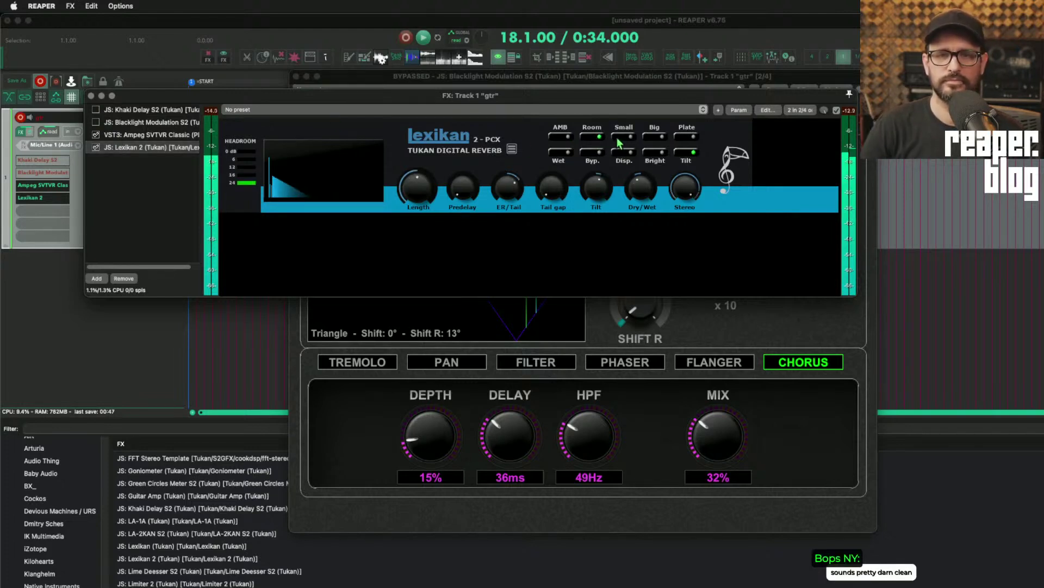
click(659, 137)
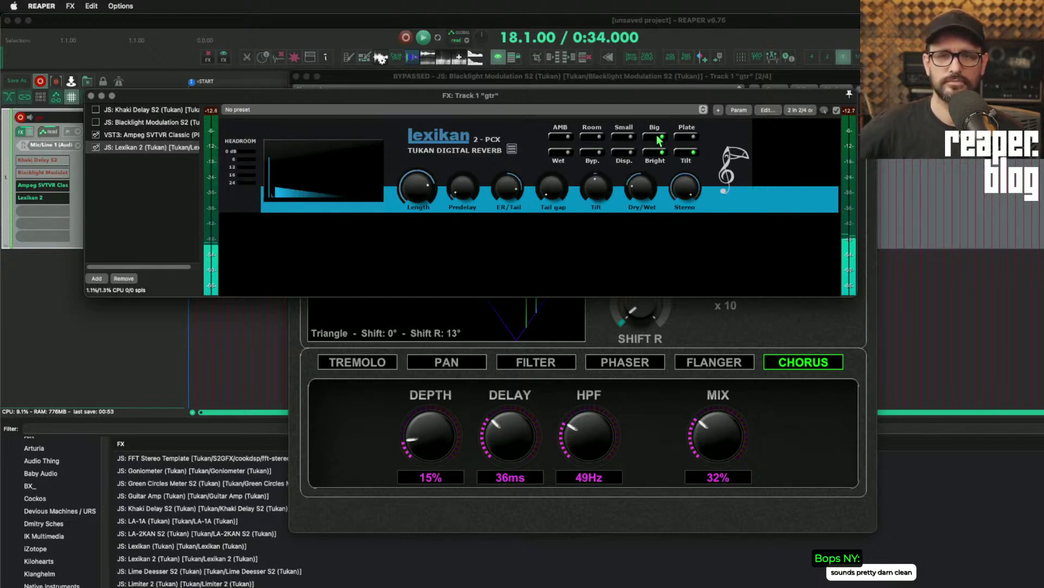
click(686, 138)
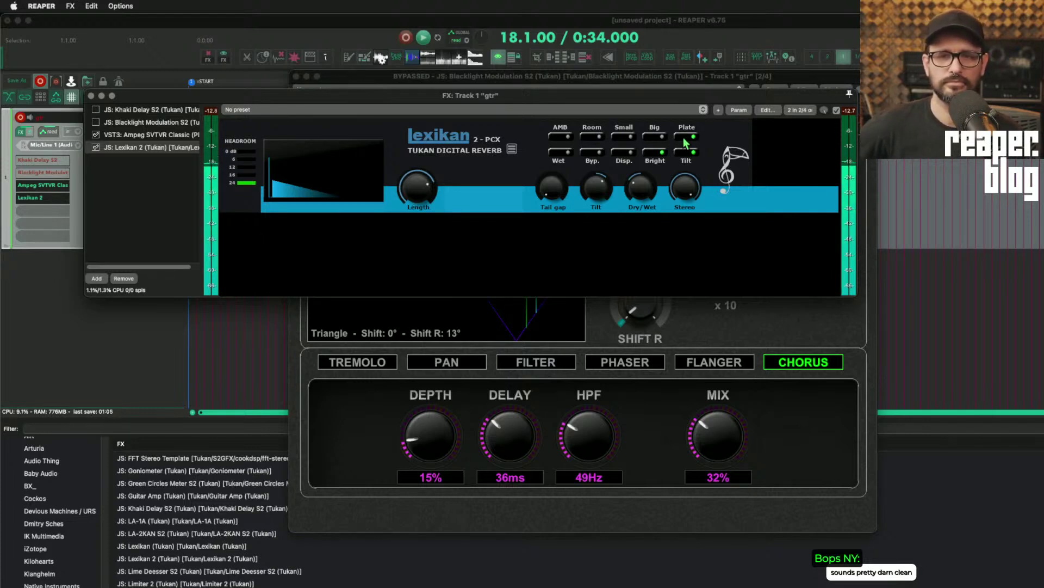
- Solo the wet signal of the Plate reverb briefly and increase its Length
click(568, 155)
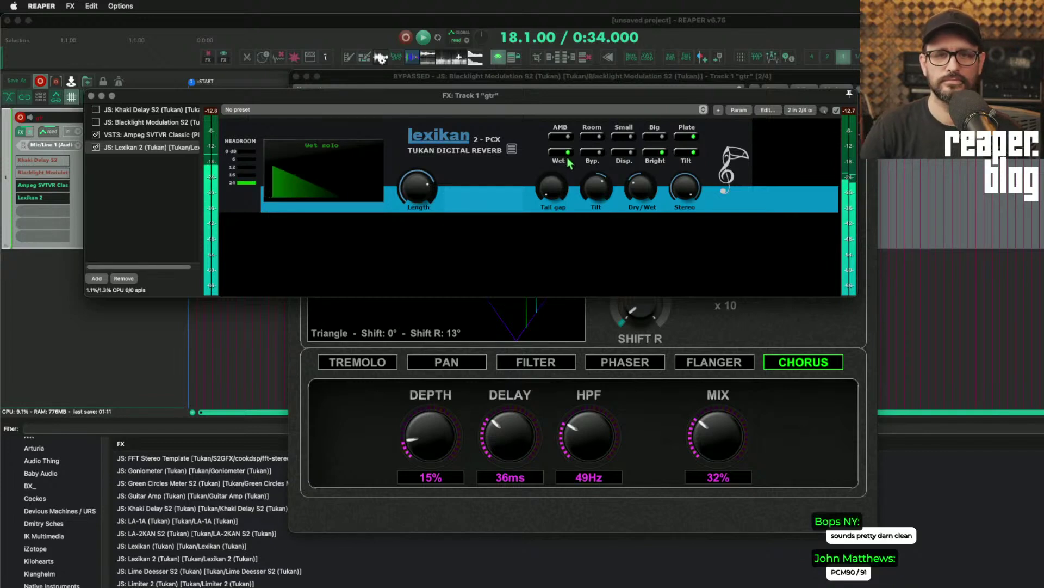
click(559, 160)
drag(424, 192, 427, 158)
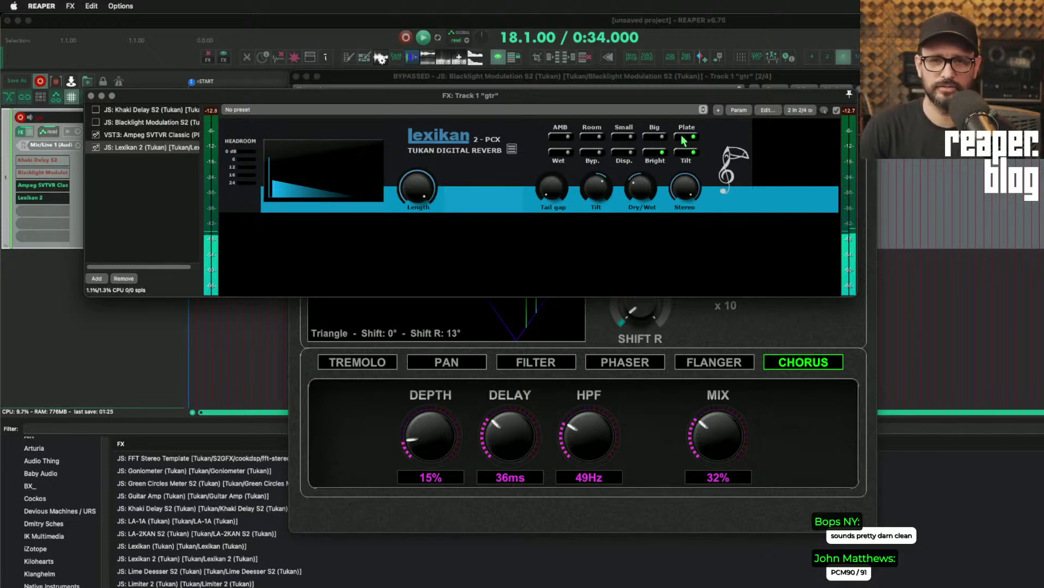
- Shape Lexikan 2's Big mode by toggling Tilt off and on and lowering Predelay and ER/Tail
click(653, 139)
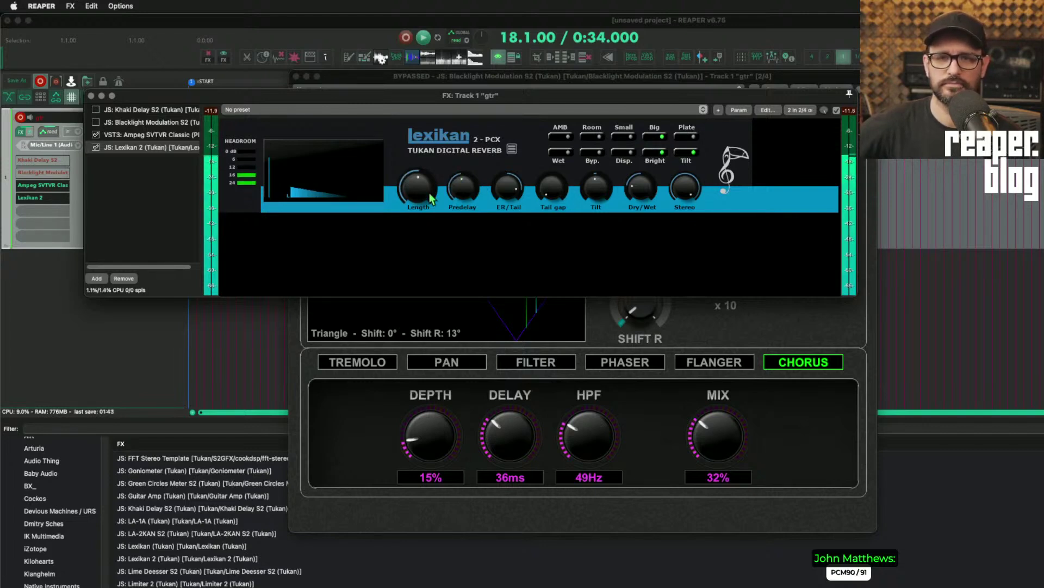
click(689, 153)
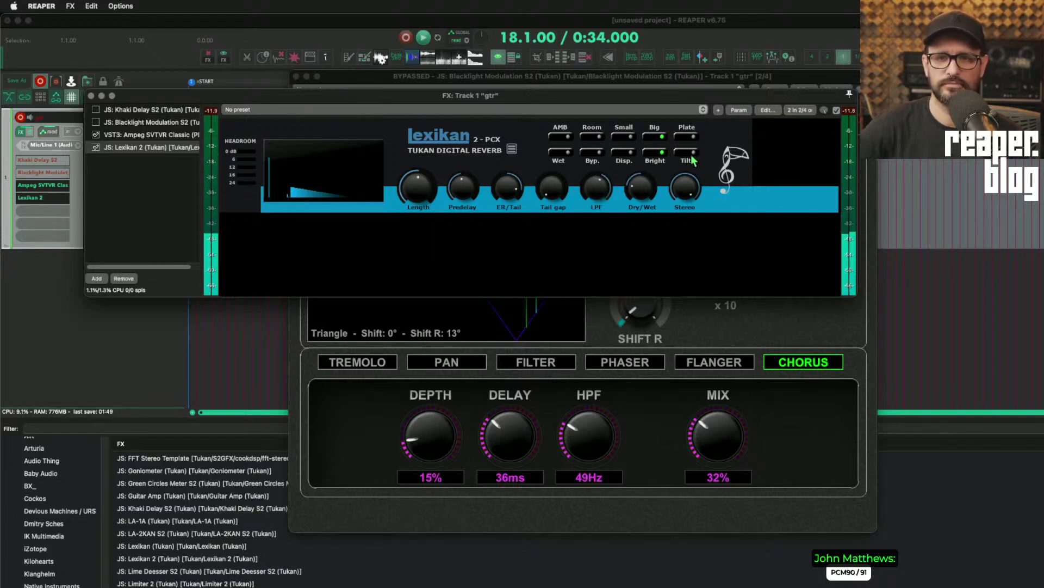
click(691, 154)
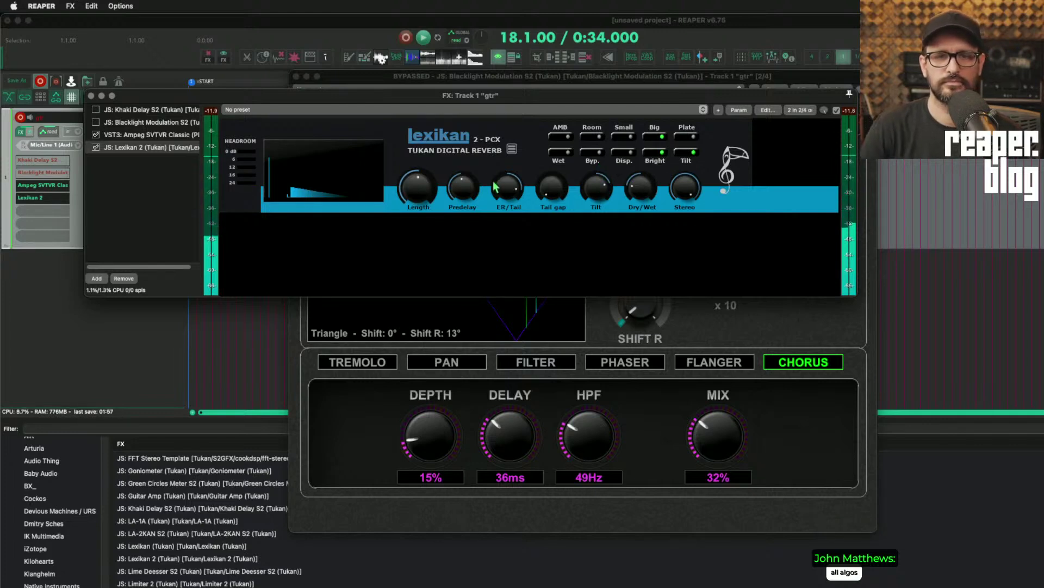
drag(460, 195, 474, 212)
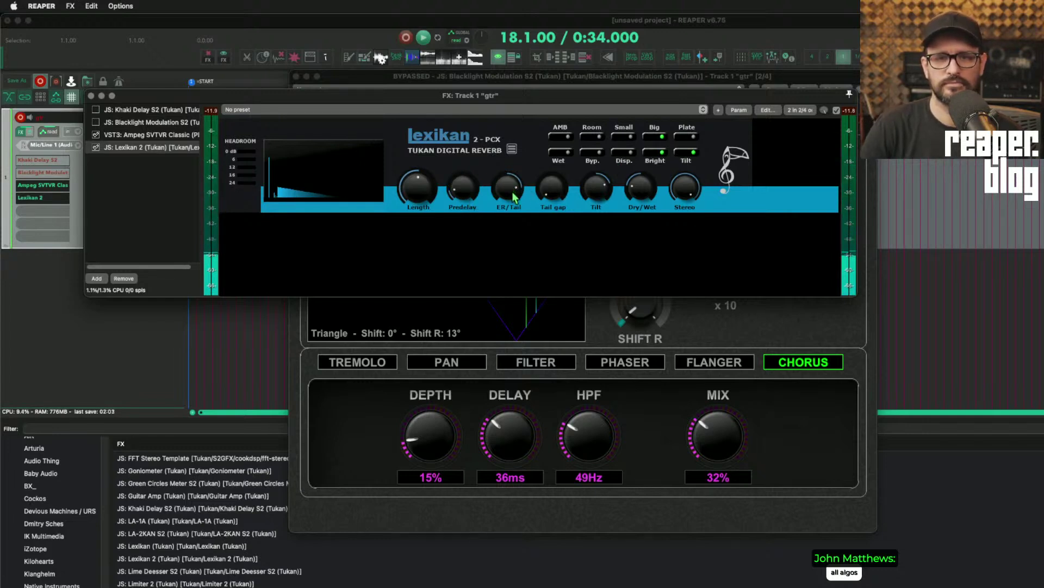
drag(514, 197, 522, 221)
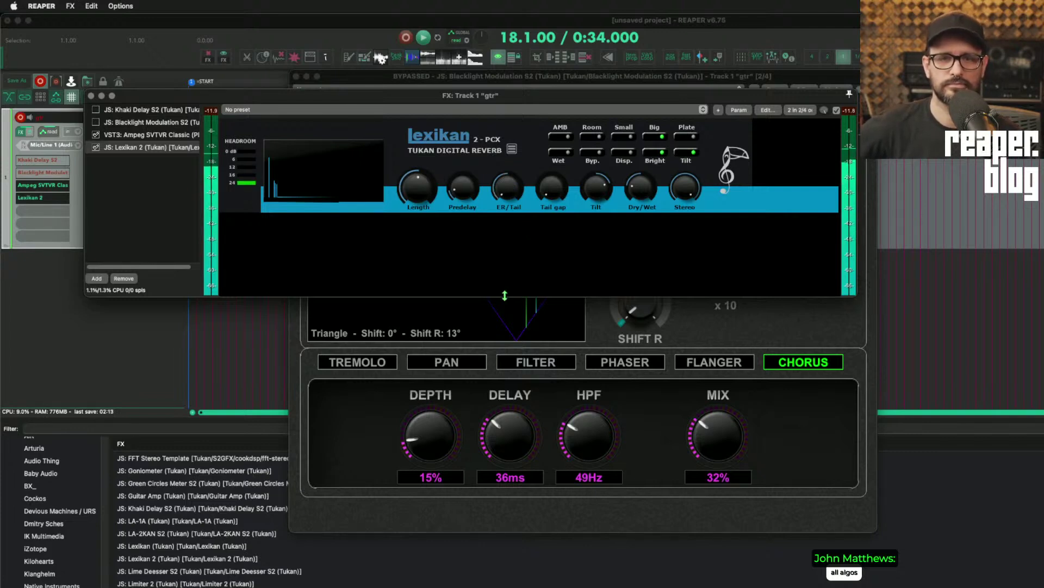
- Audition the Lexikan 2 presets A.Gtr Plate, Big Drums, BongoPlate and Bright Plate
click(441, 109)
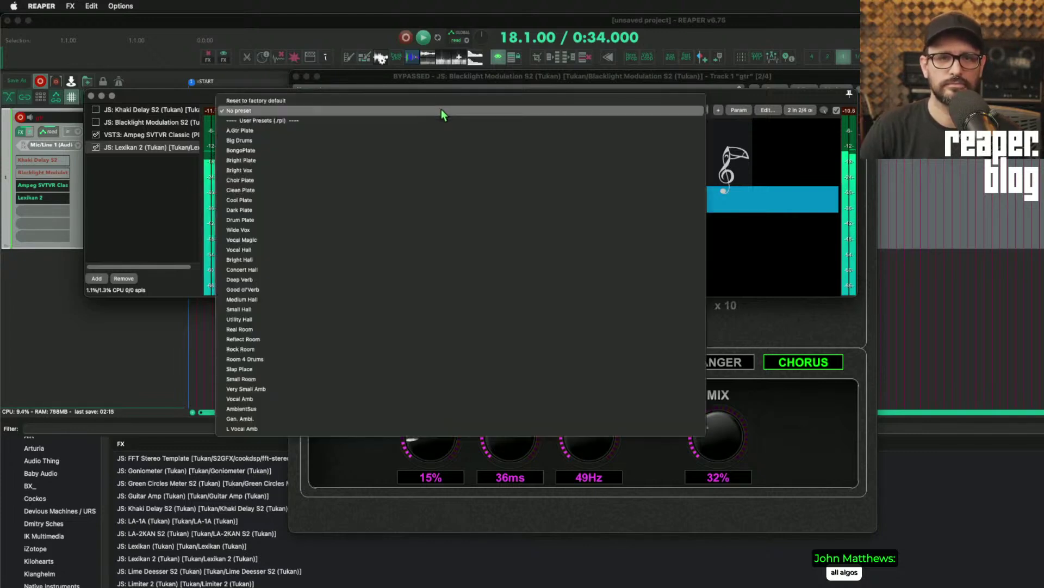
click(445, 131)
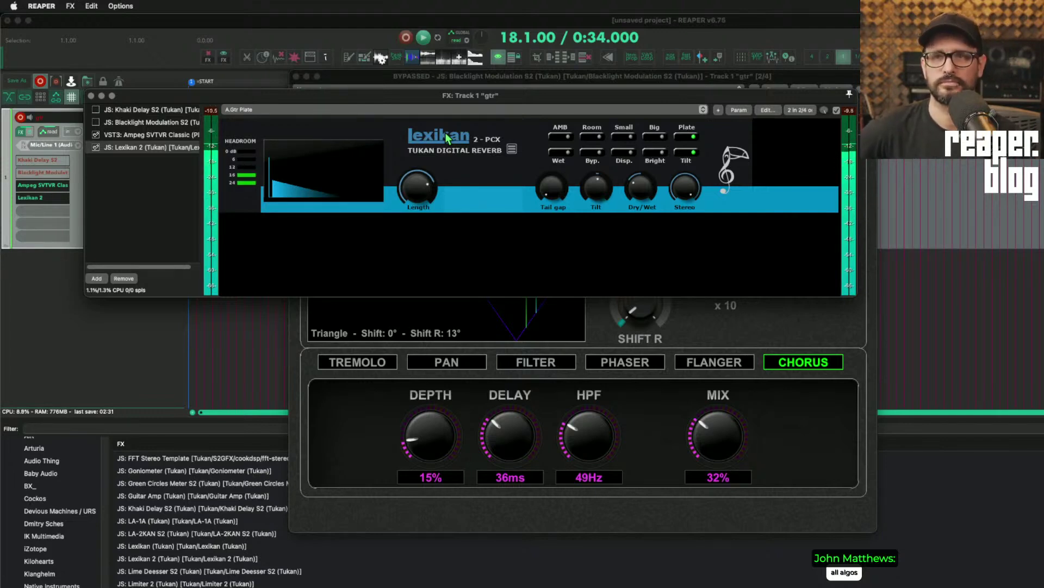
click(427, 111)
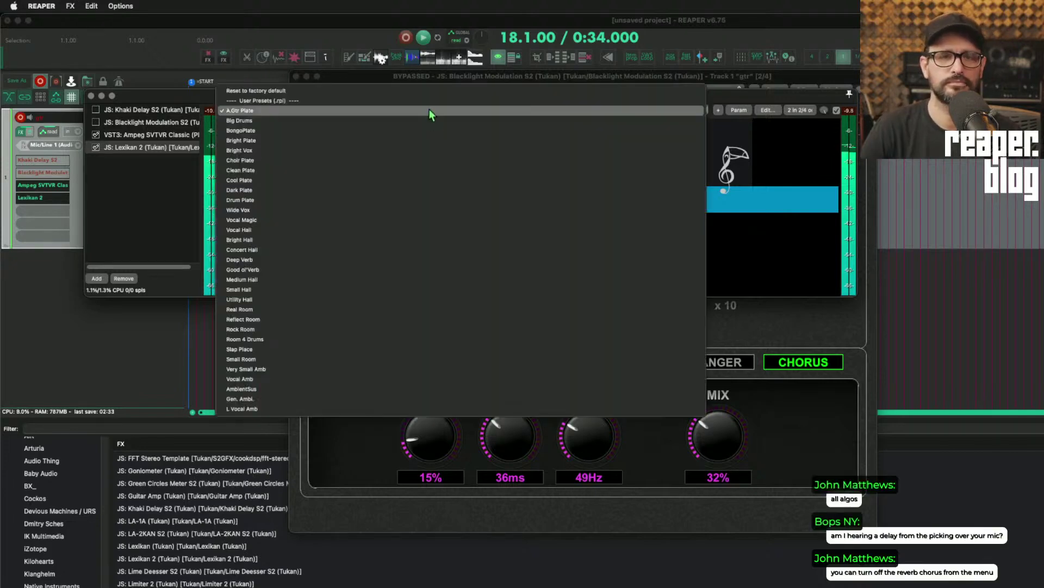
click(429, 126)
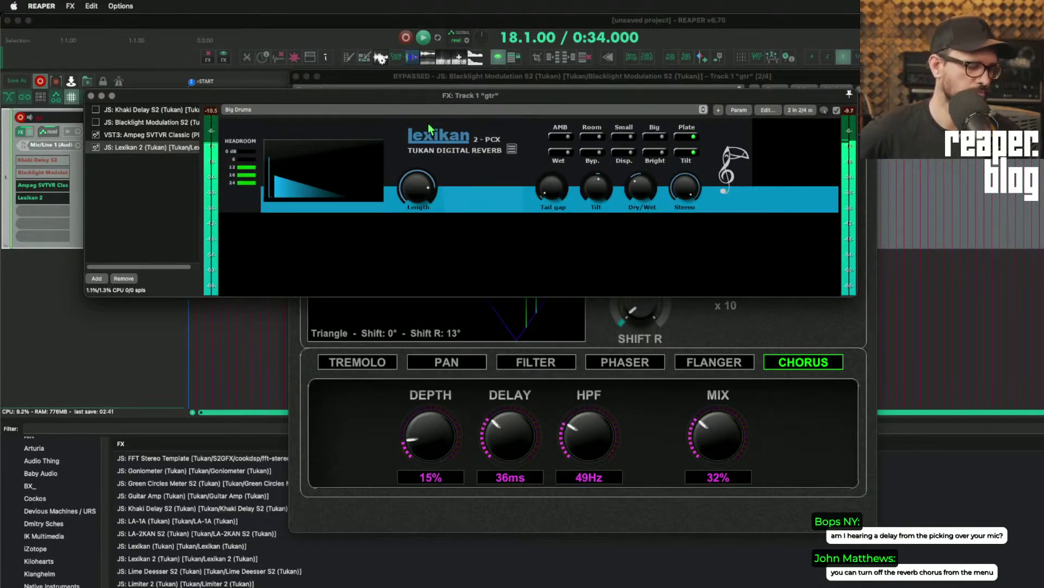
click(429, 128)
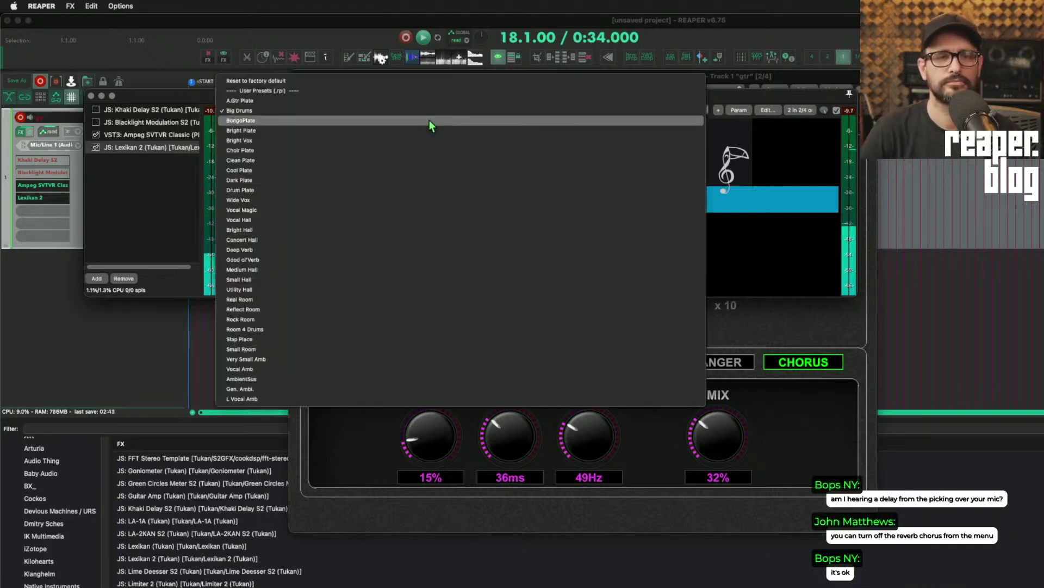
click(431, 129)
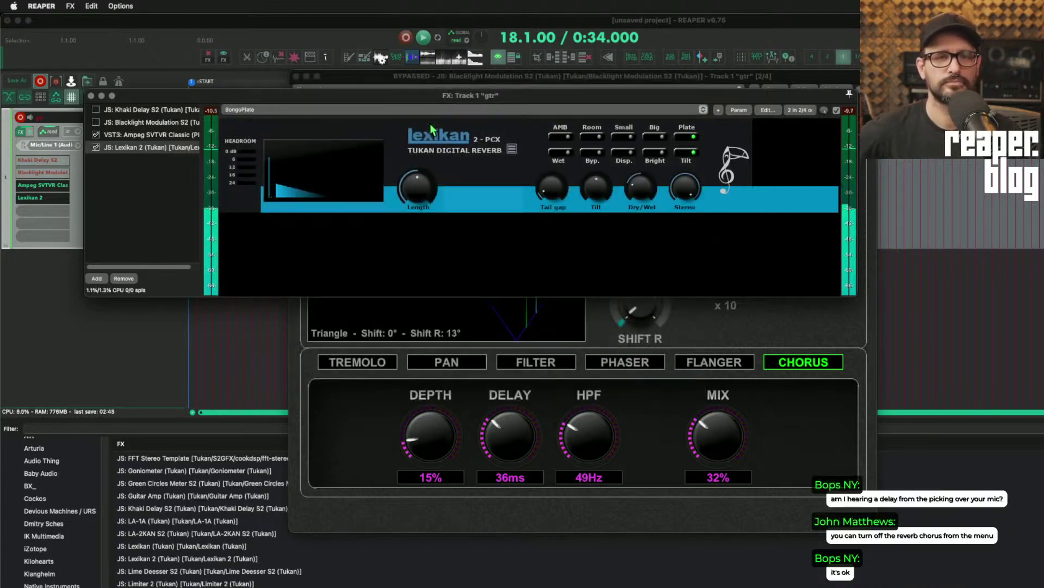
click(432, 125)
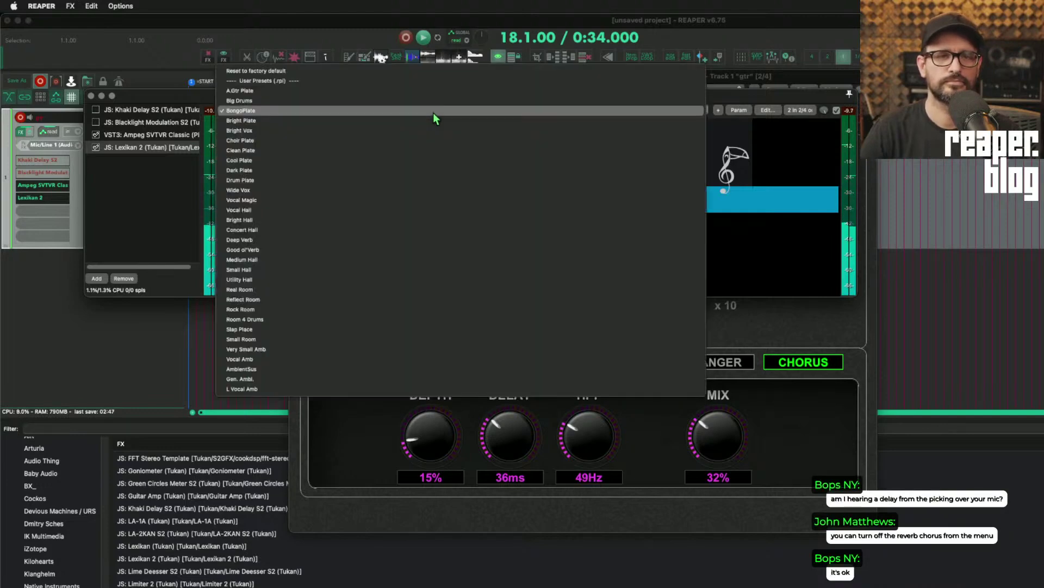
click(433, 121)
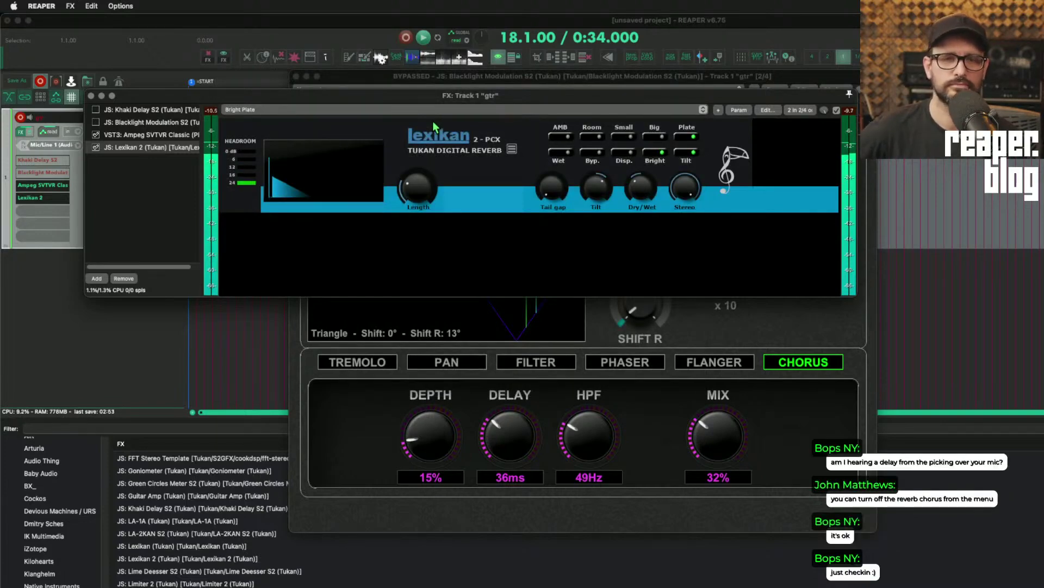
- Audition the Choir Plate, Clean Plate and Cool Plate presets and load Utility Hall in Lexikan 2
click(433, 111)
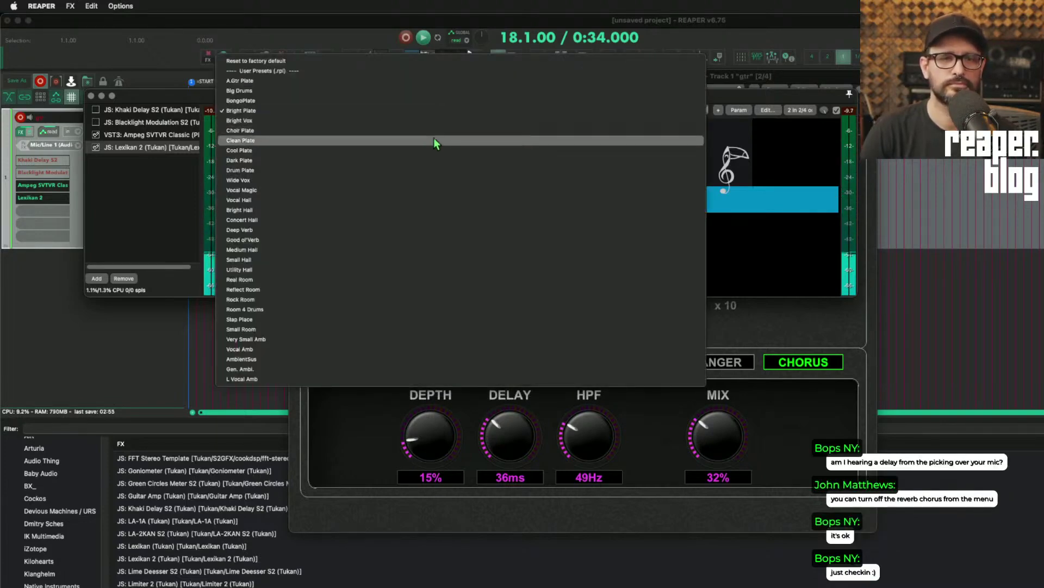
click(432, 132)
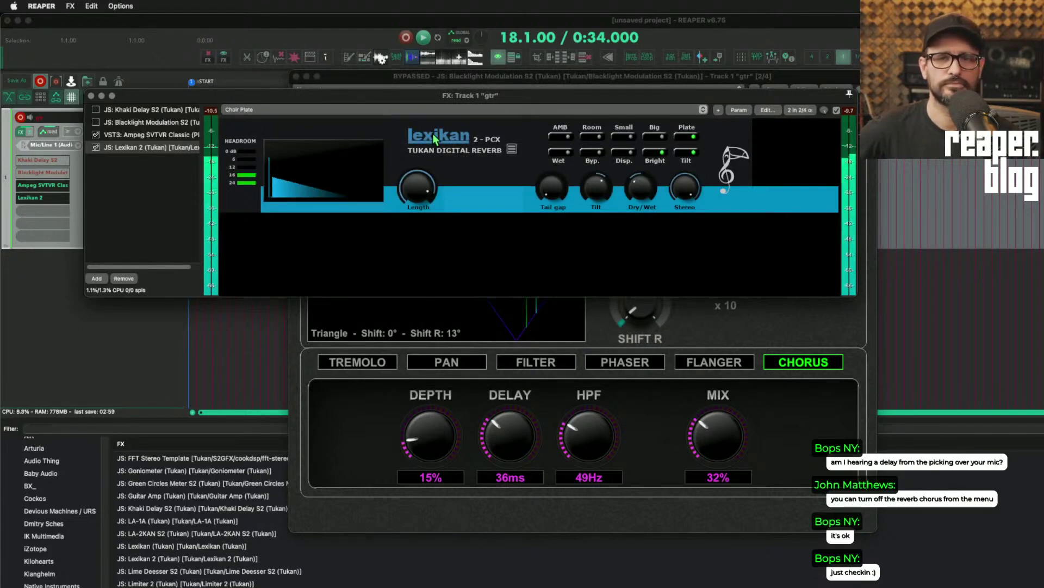
click(434, 112)
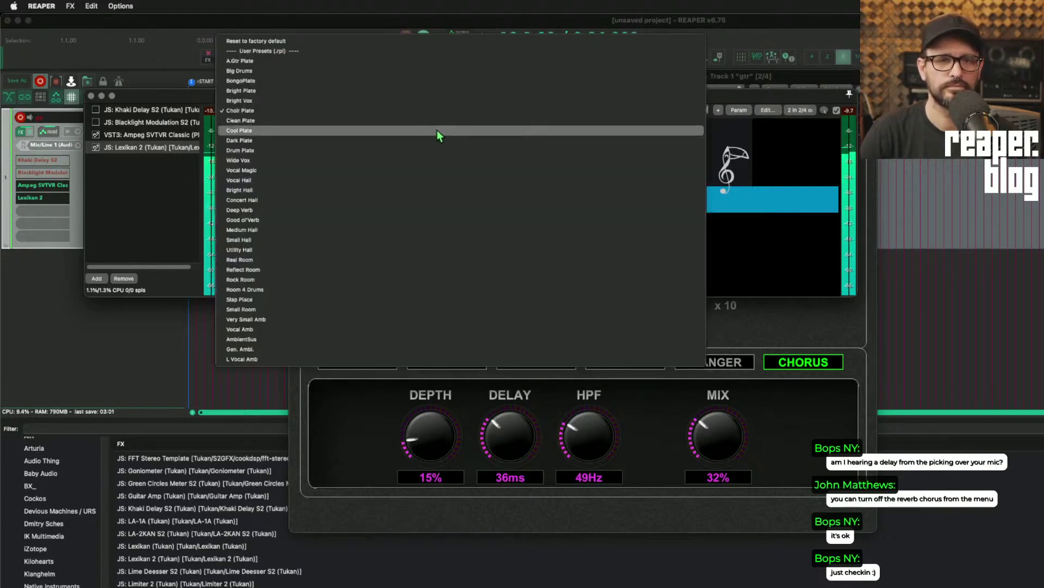
click(438, 123)
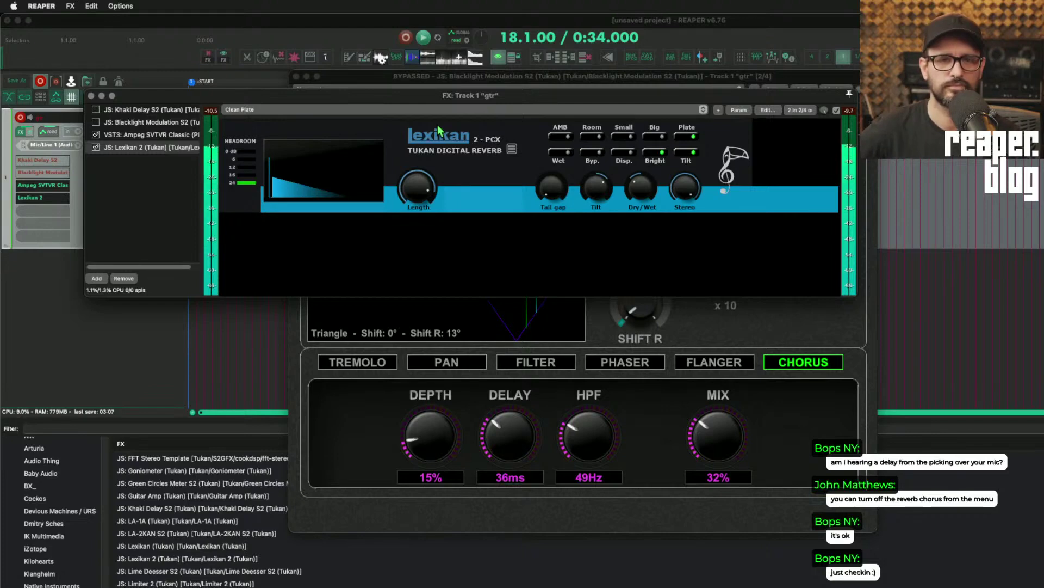
click(442, 112)
click(441, 119)
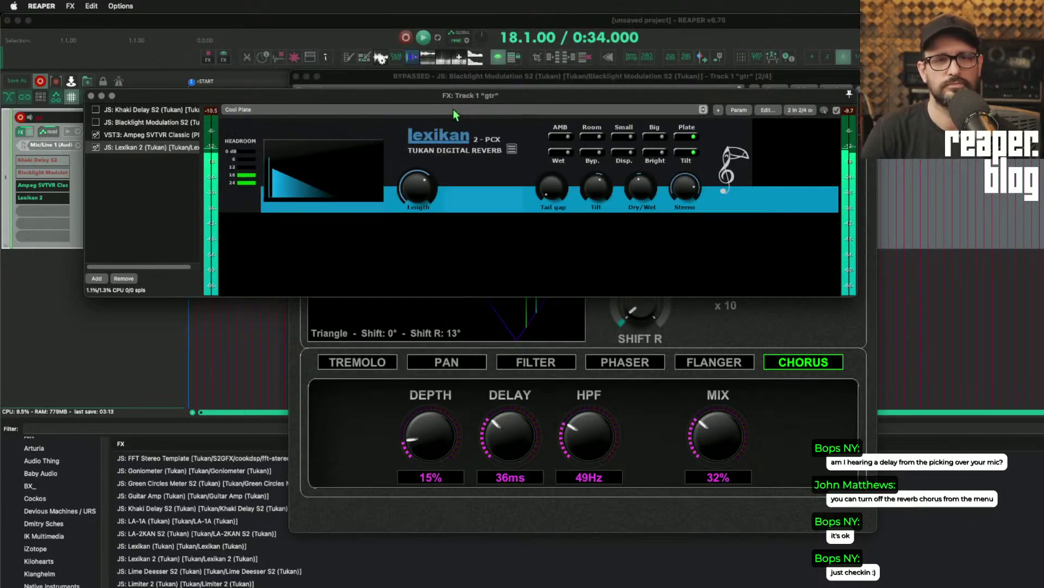
click(453, 109)
click(418, 229)
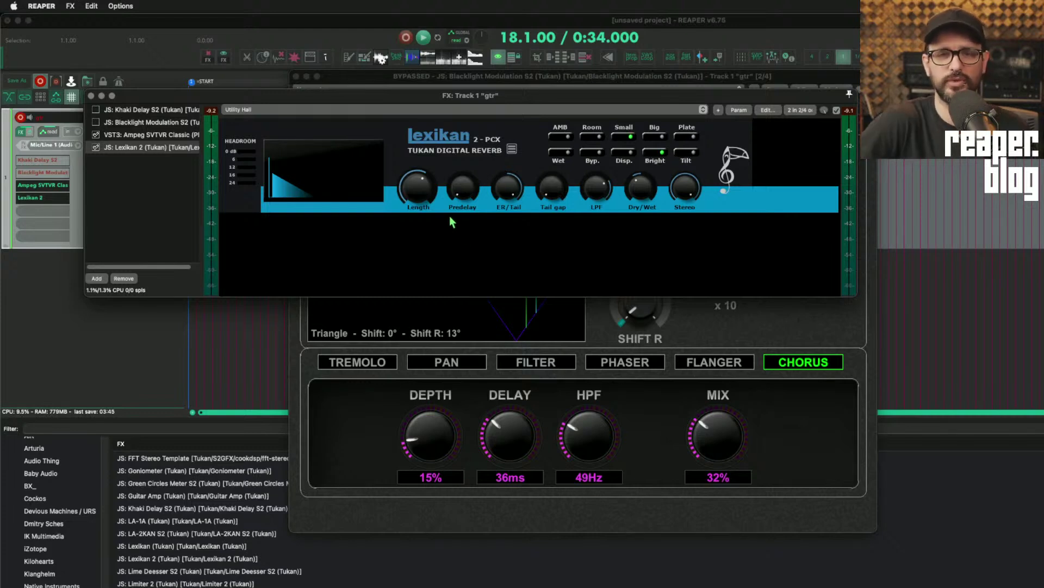
- Move Blacklight Modulation S2 after Lexikan 2 in the guitar track's FX chain and enable it
drag(174, 120, 175, 177)
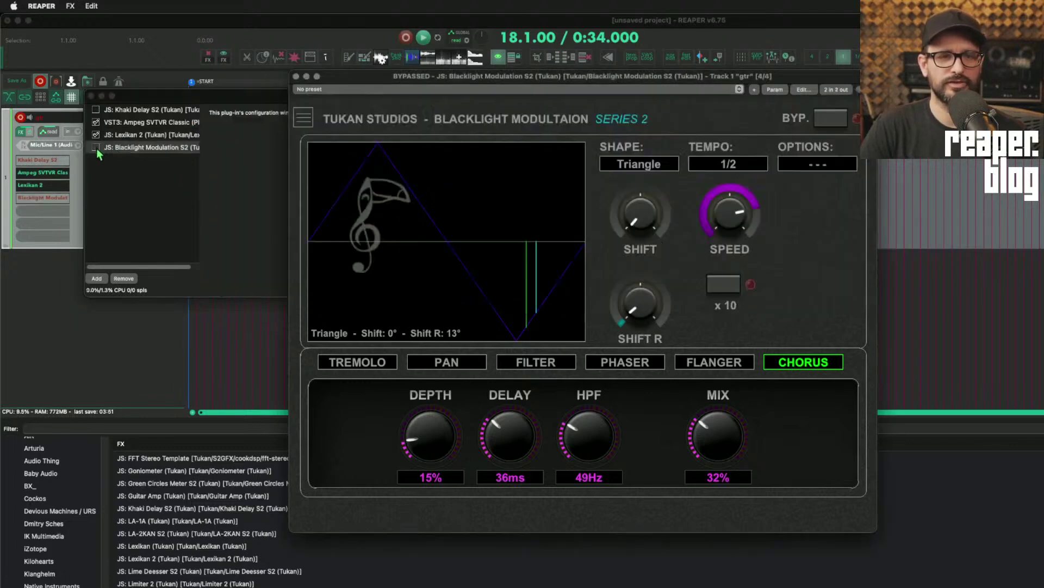
click(96, 148)
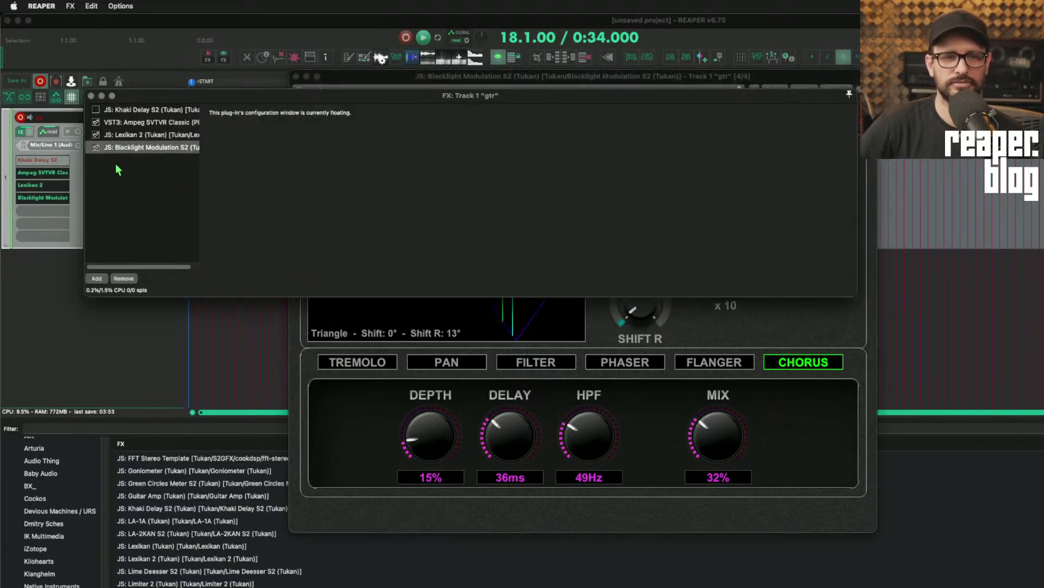
click(149, 135)
click(669, 402)
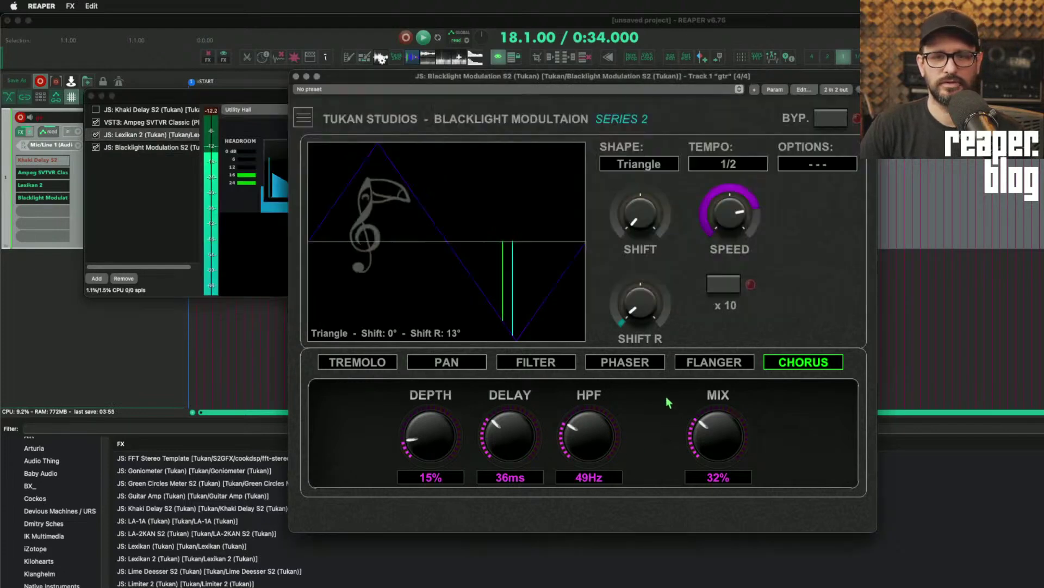
- Try Blacklight's Flanger at 15% depth, 14% feedback, 7 ms delay and 100% mix, and return to Chorus
click(713, 366)
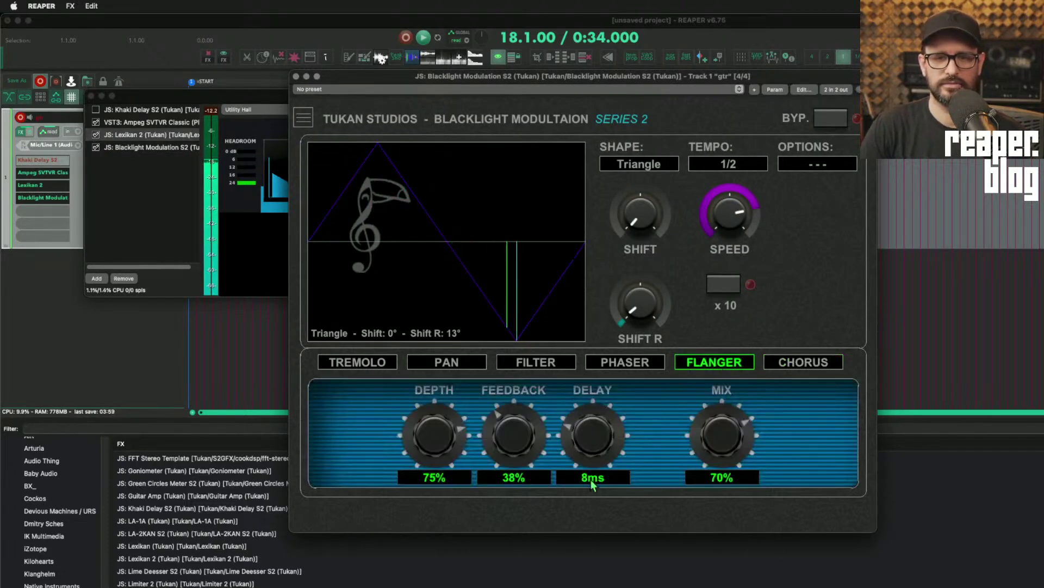
drag(592, 484, 591, 489)
drag(513, 405, 513, 435)
drag(434, 436, 473, 522)
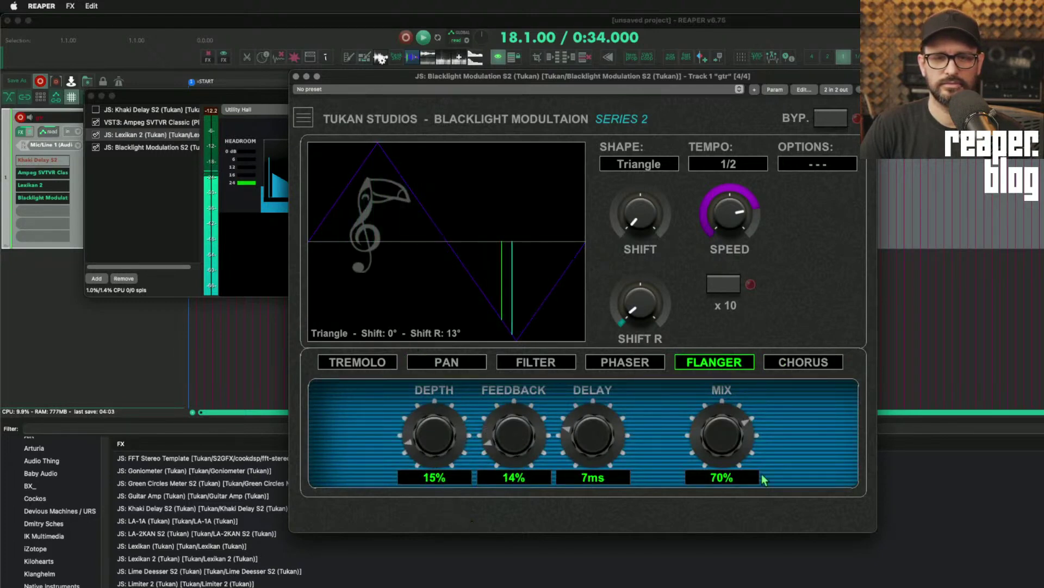
drag(722, 438, 725, 365)
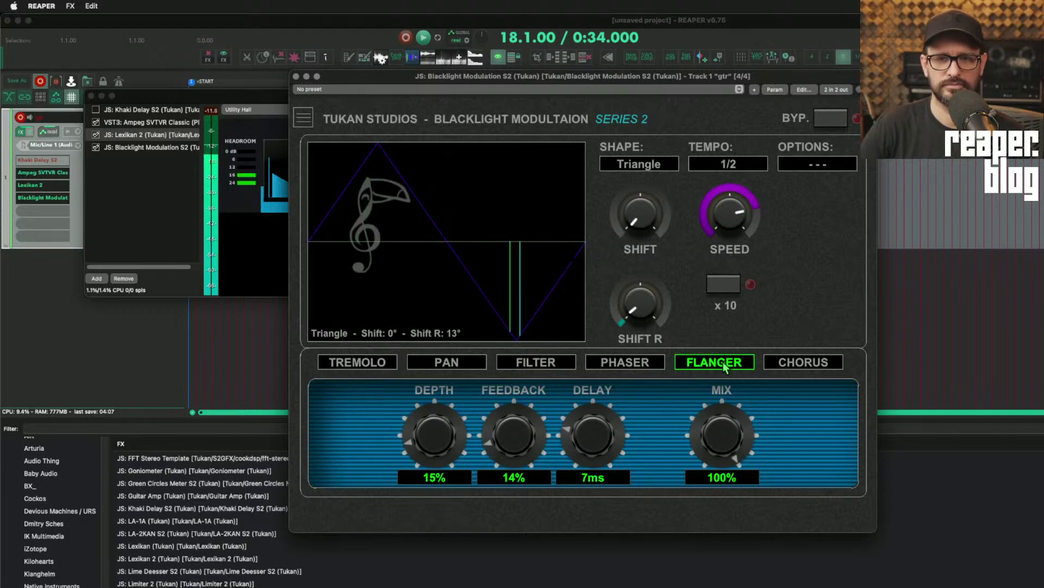
click(782, 363)
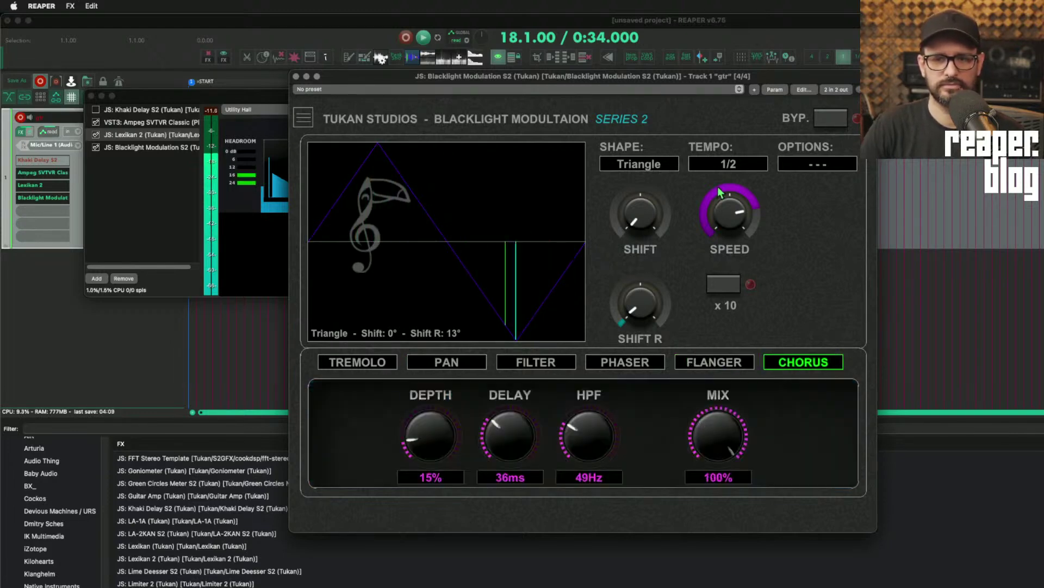
- Load the Bright Plate preset in Lexikan 2 and raise its Length
click(261, 225)
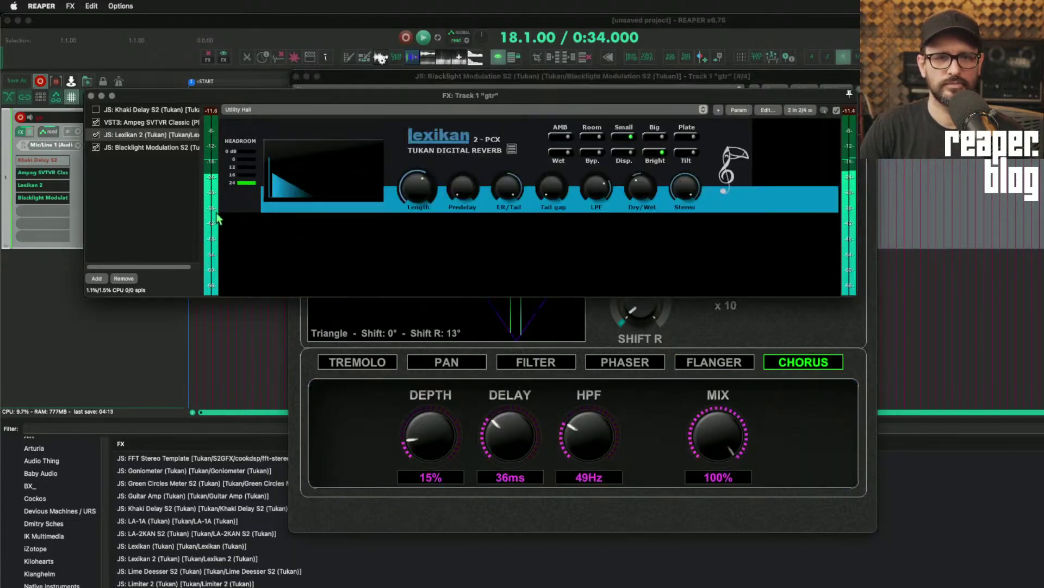
click(283, 109)
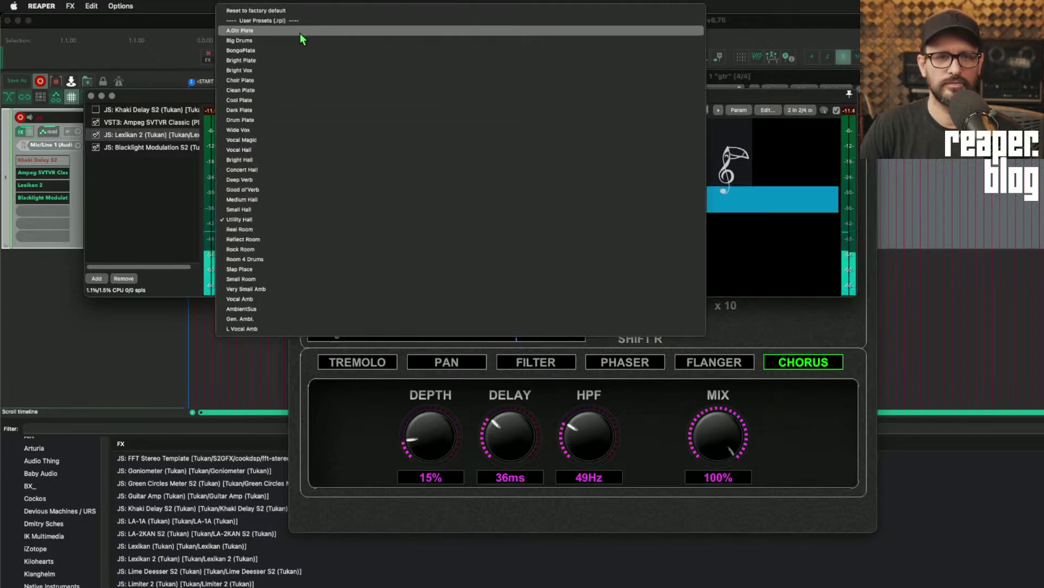
click(304, 61)
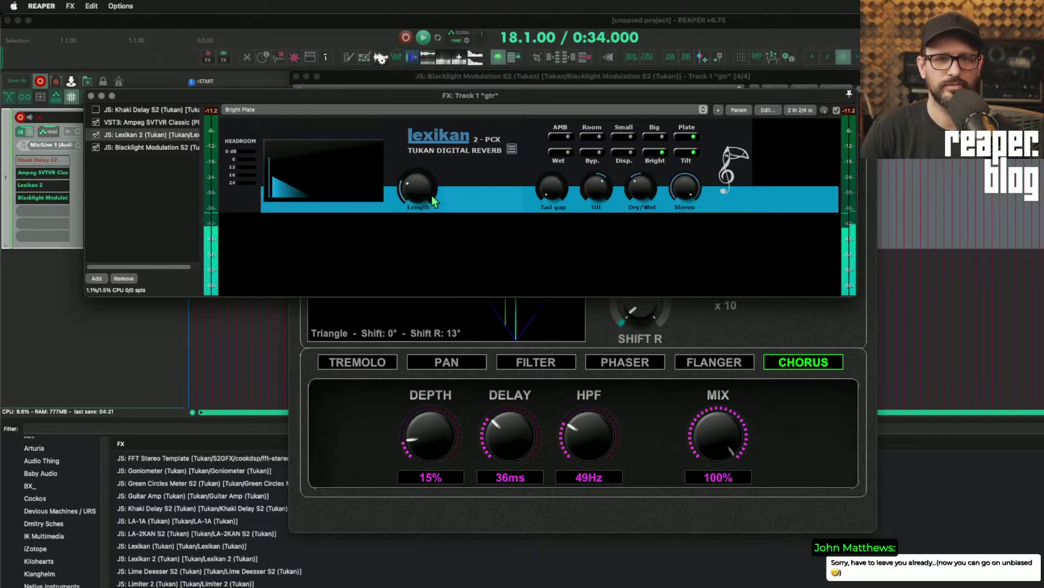
drag(421, 197, 421, 180)
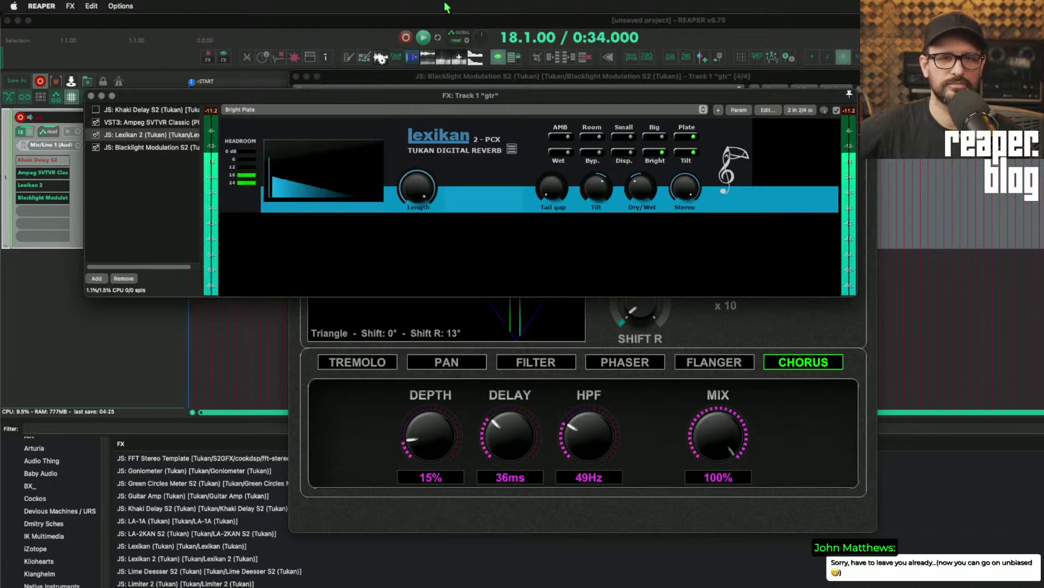
- Add a second track and move Lexikan 2 and Blacklight Modulation S2 from the guitar track into its FX chain
double_click(80, 334)
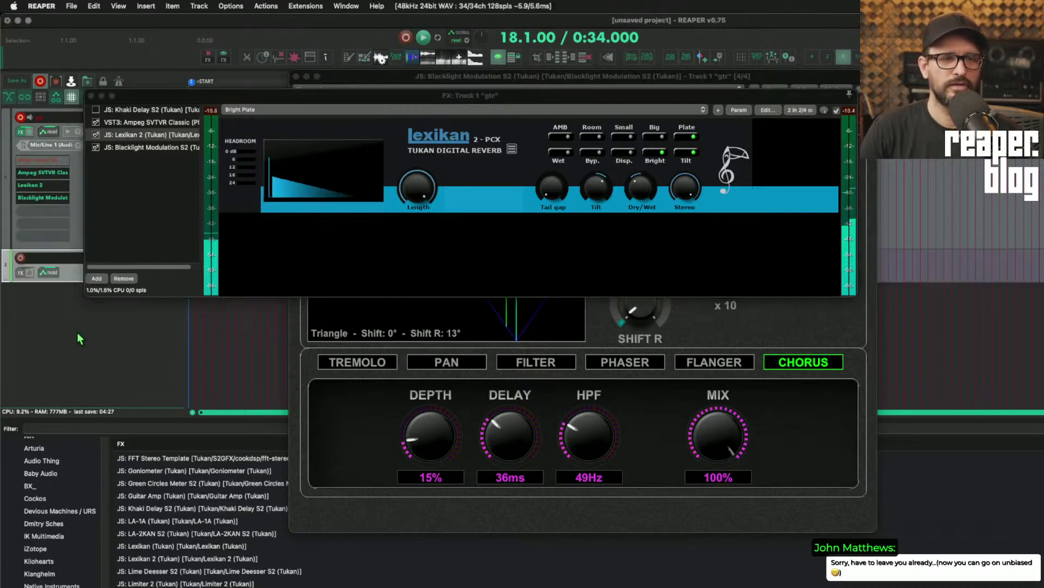
click(136, 148)
drag(135, 143, 66, 269)
drag(147, 53, 427, 160)
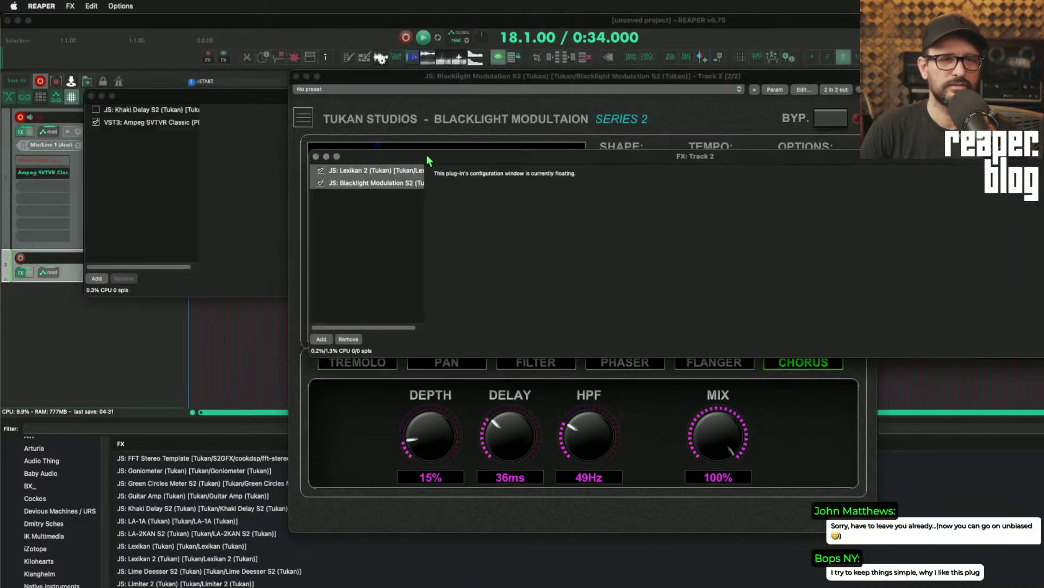
drag(151, 98, 404, 153)
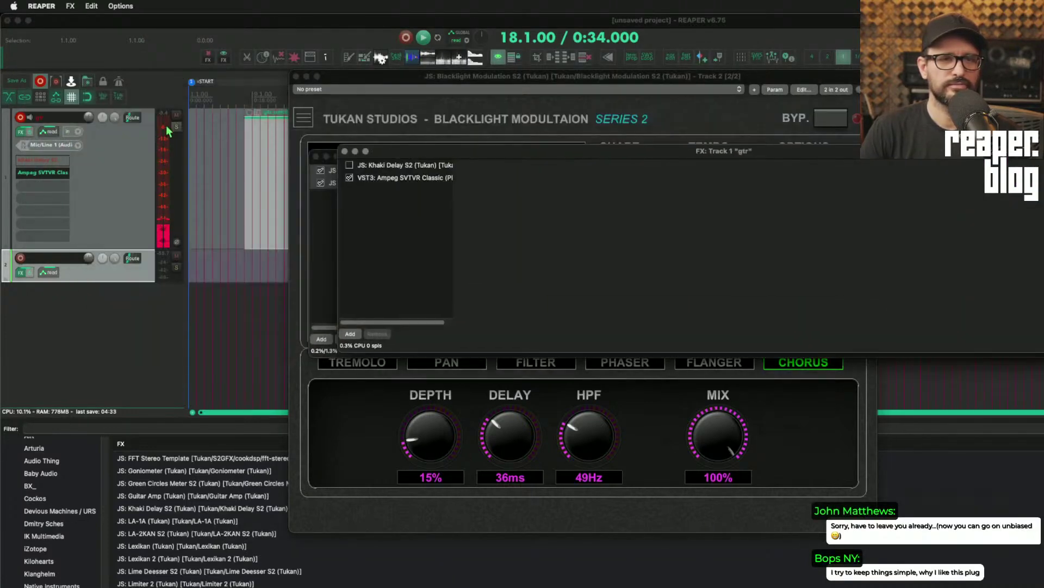
- Create a post-fader send from the guitar track to track 2 and bring track 2's FX chain forward
click(132, 147)
drag(132, 117, 141, 270)
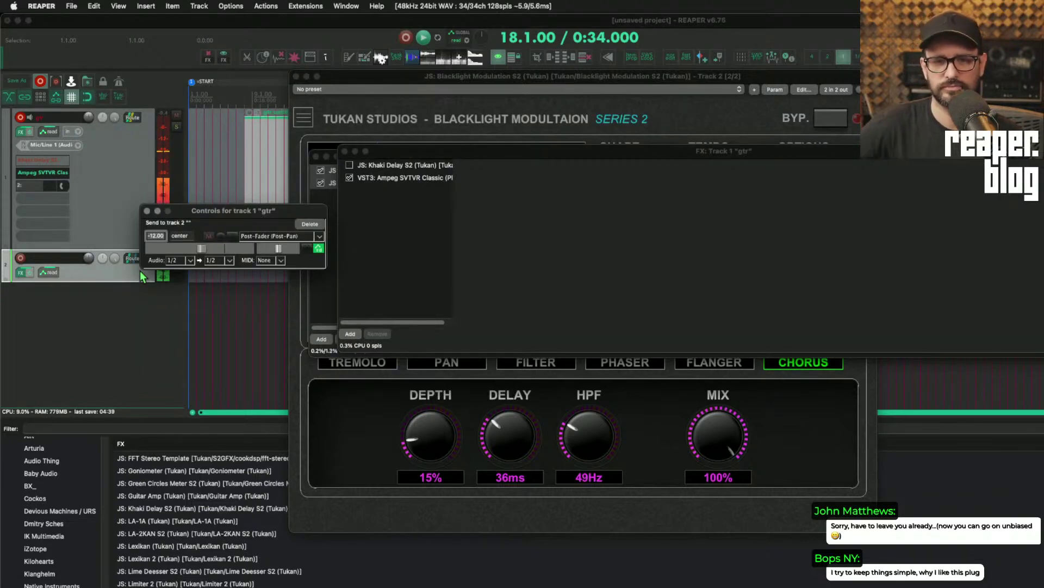
click(330, 211)
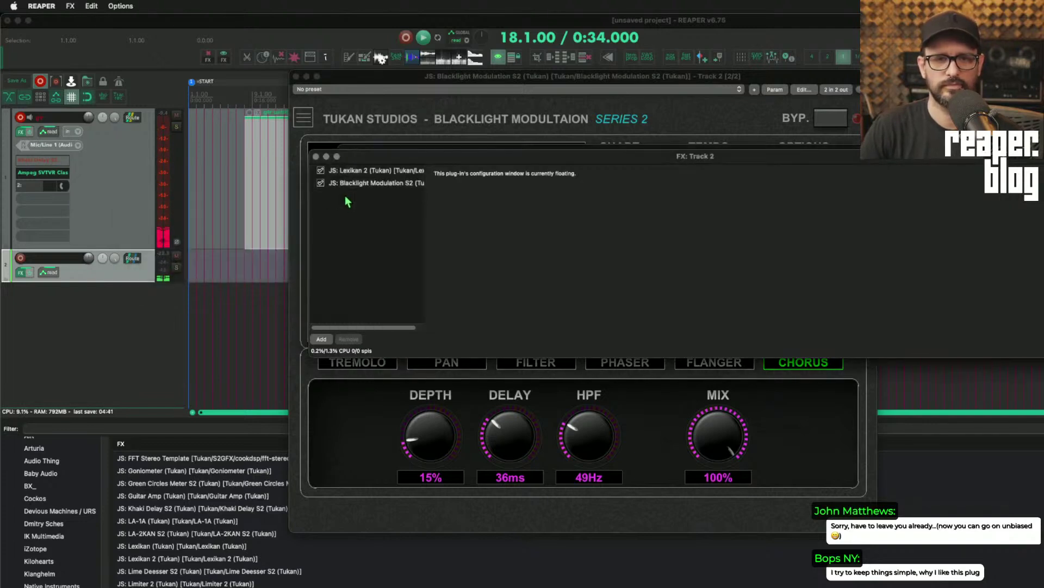
- Solo the wet signal of Lexikan 2 on track 2
click(375, 171)
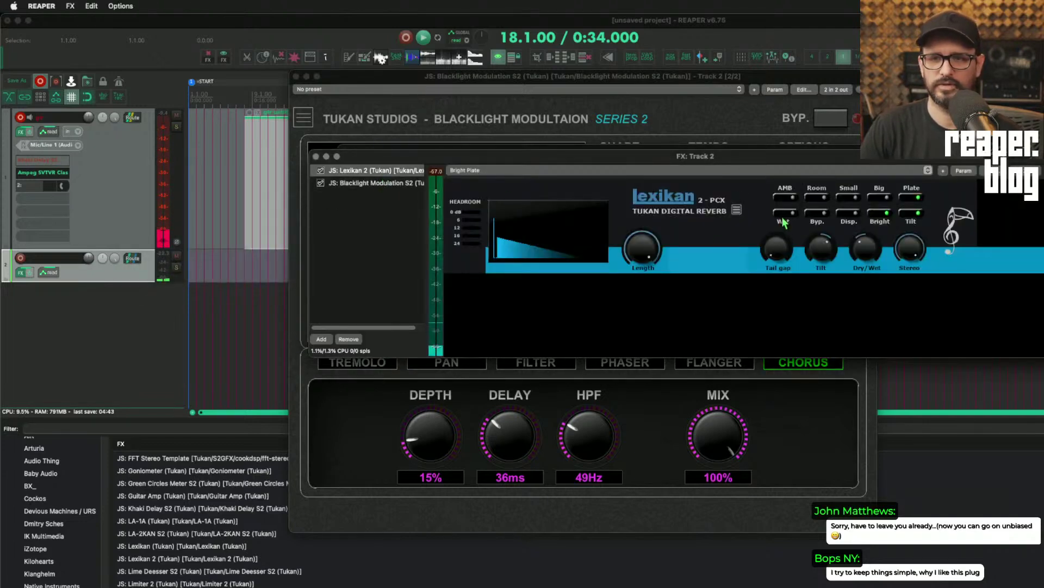
click(784, 213)
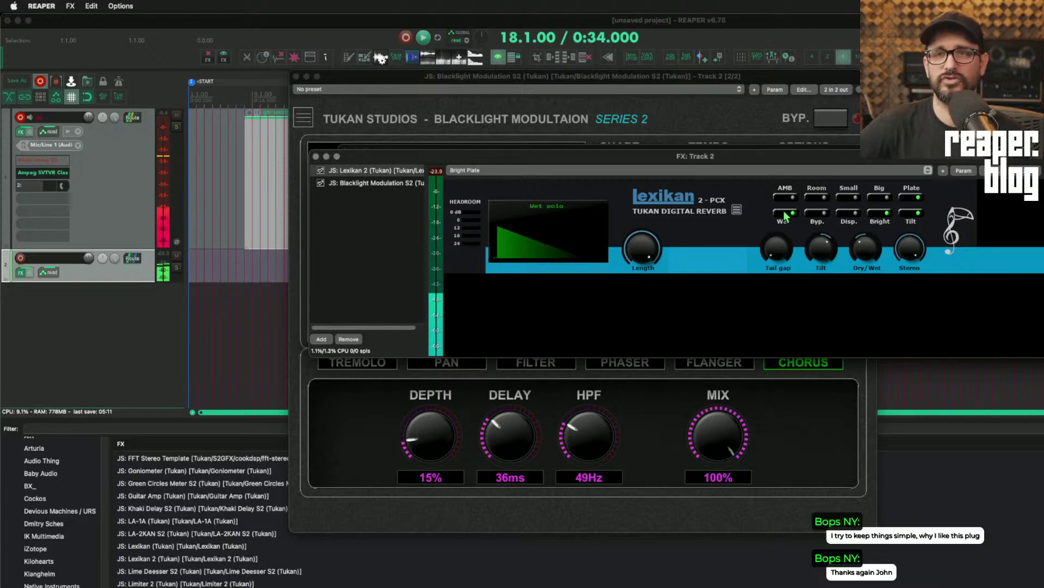
drag(504, 158, 464, 236)
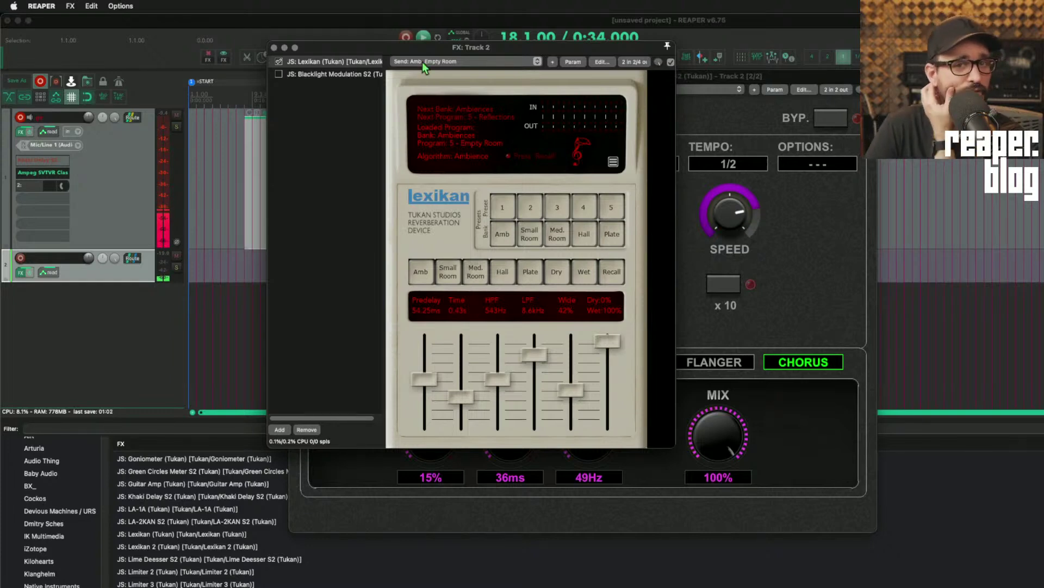
- Add Cockos ReaVerbate to track 2's FX chain and bypass the Lexikan reverb
drag(422, 49, 419, 46)
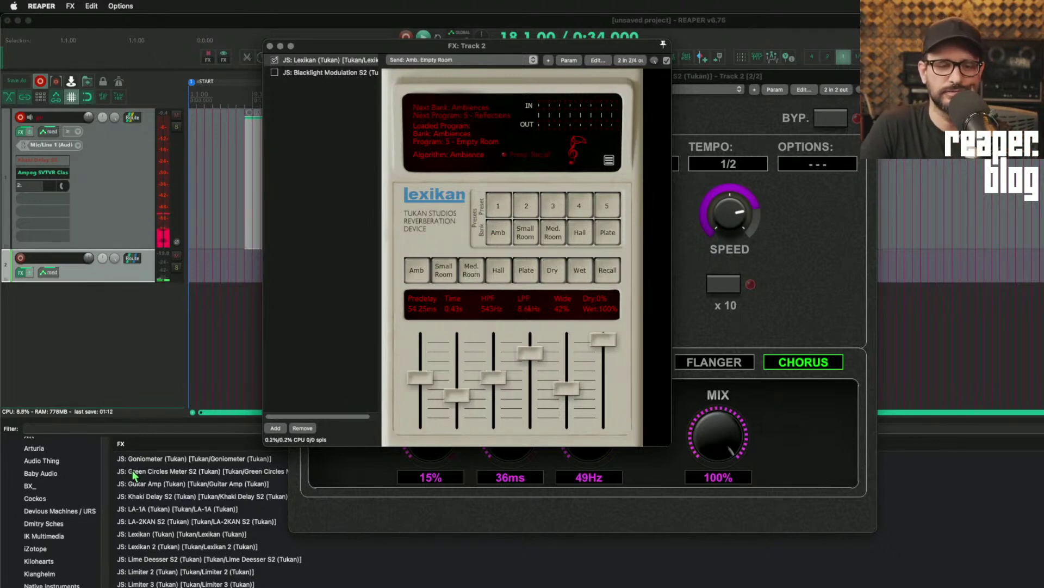
scroll(106, 572, up, 5)
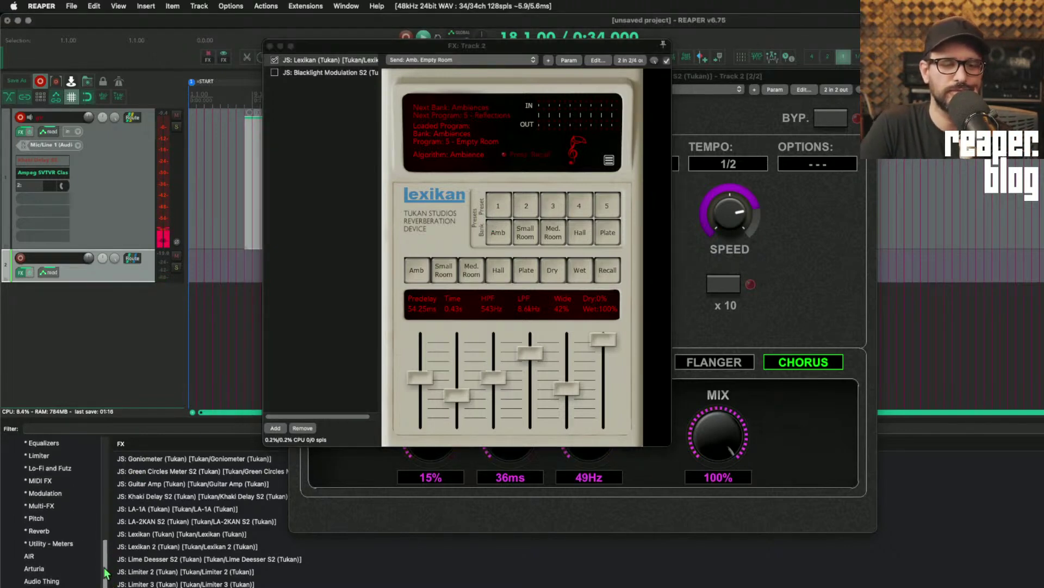
scroll(206, 517, up, 10)
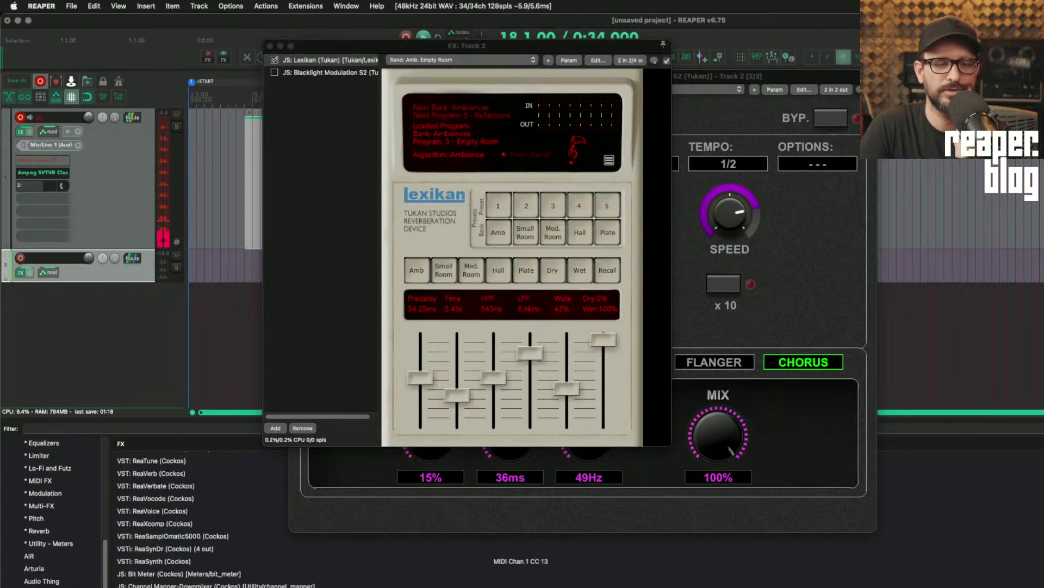
drag(156, 486, 306, 119)
click(275, 60)
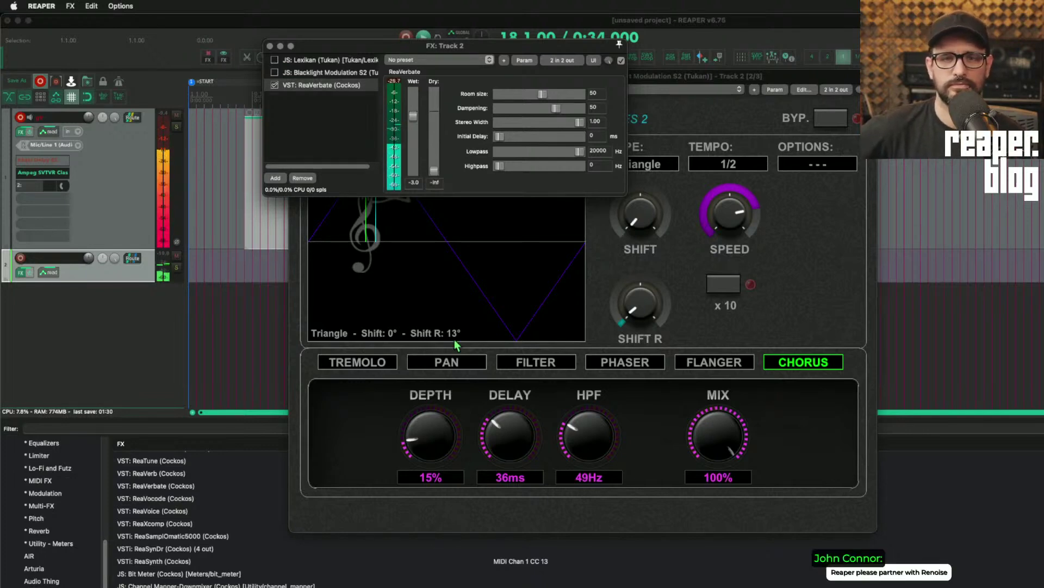
- Audition the ReaVerbate presets Hazy and Distant Thunder and load average room
click(401, 60)
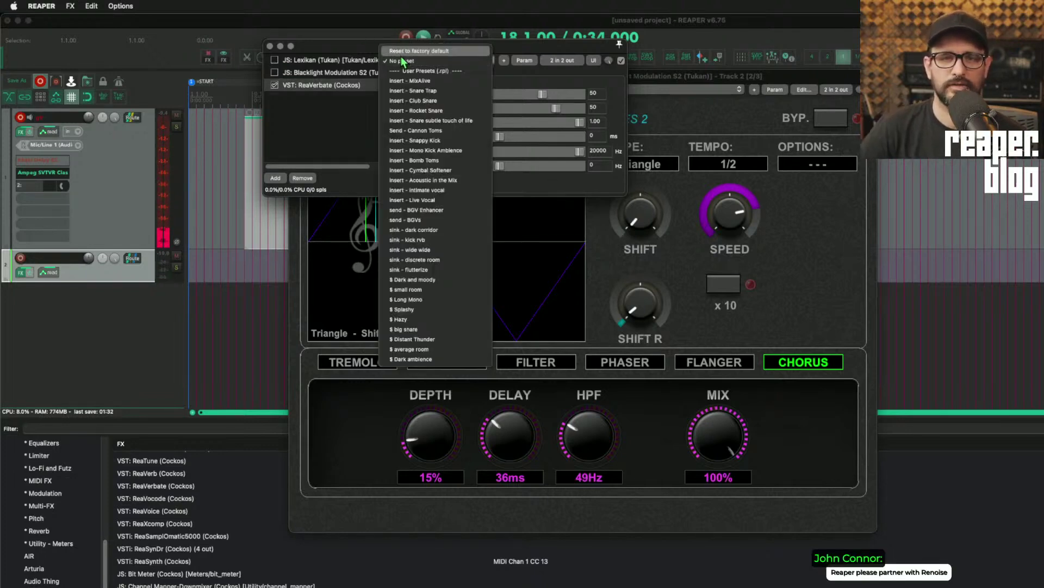
click(440, 319)
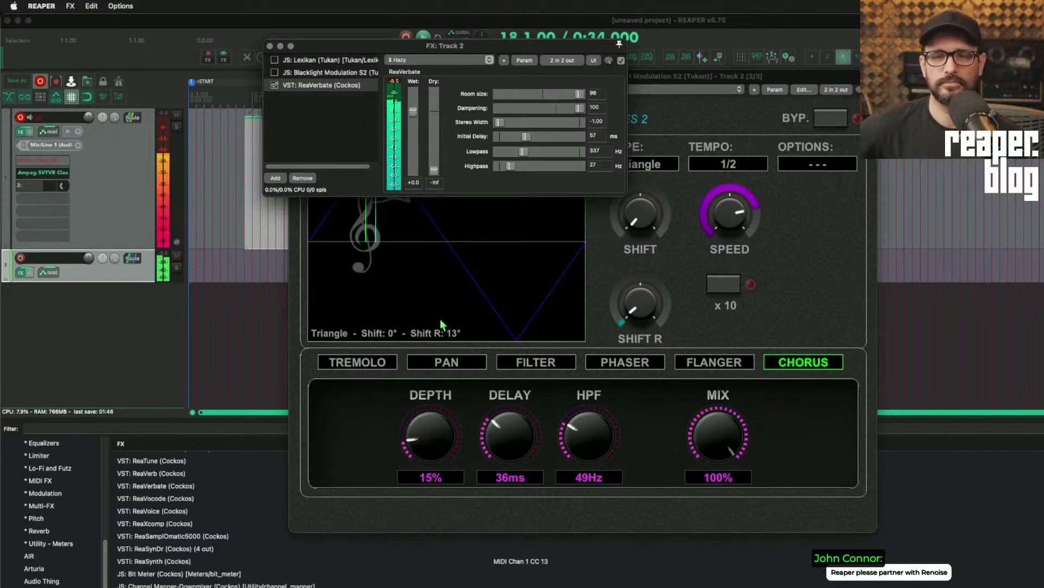
click(420, 60)
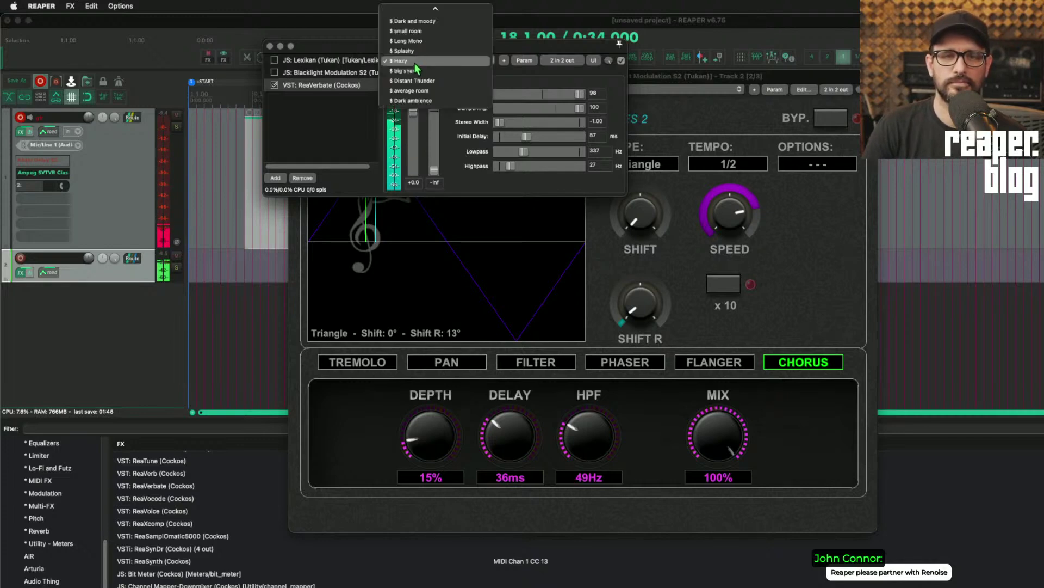
click(438, 83)
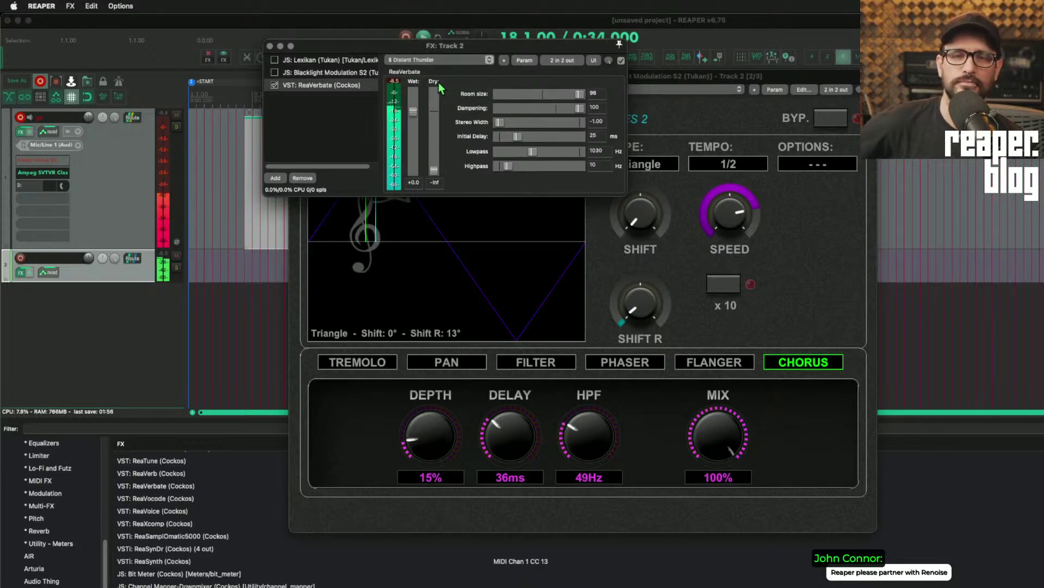
click(418, 60)
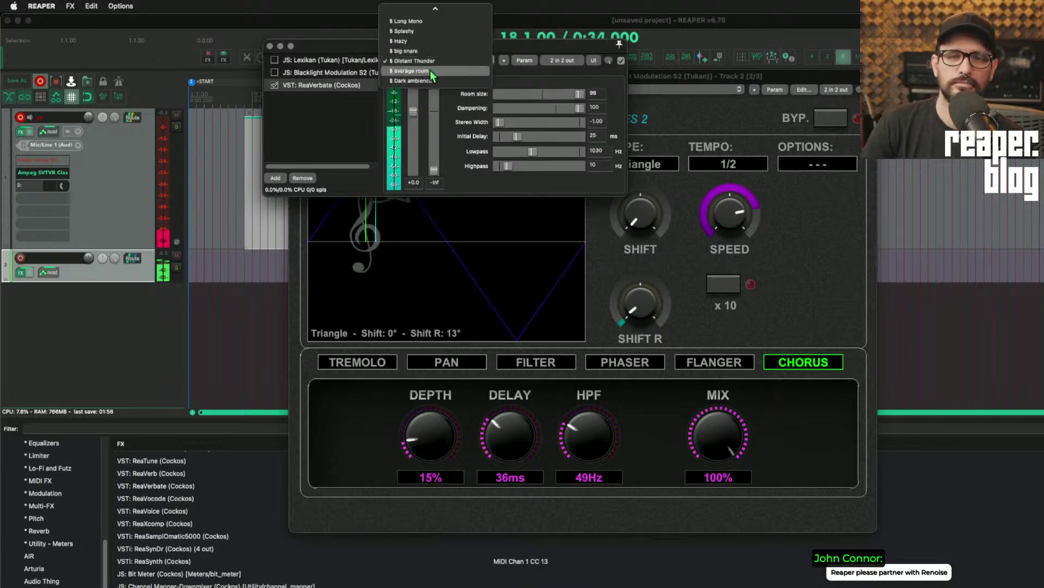
click(429, 71)
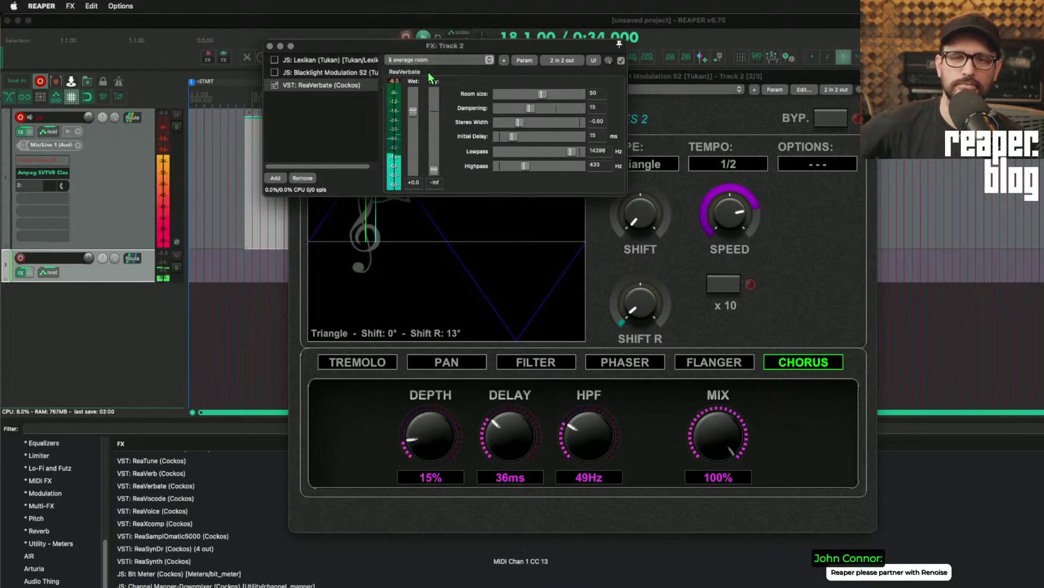